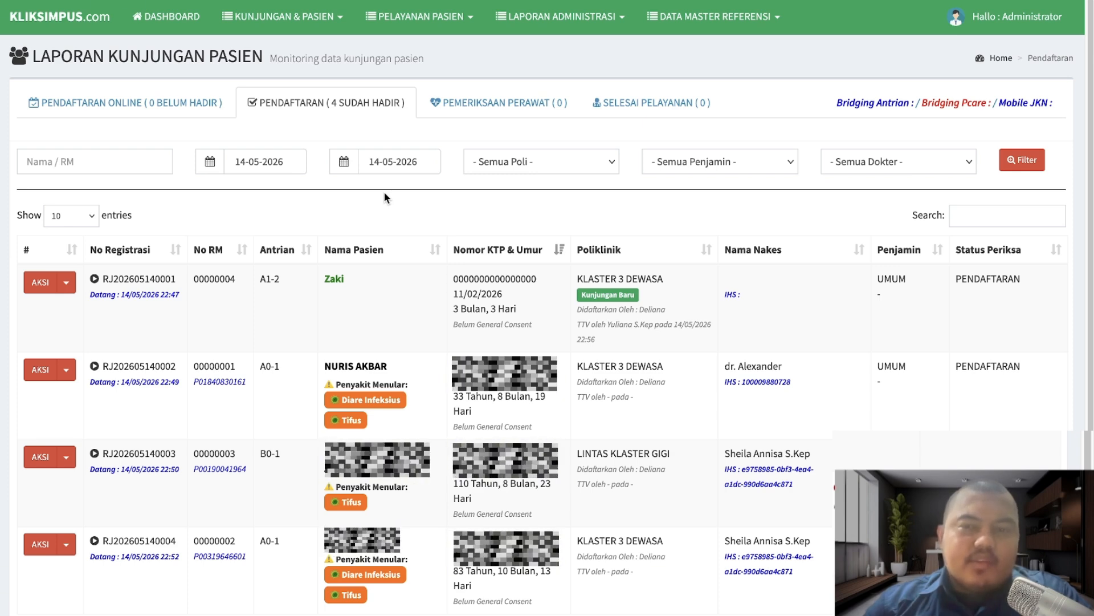
- Go to DATA NAKES DAN PENGGUNA under DATA MASTER REFERENSI and show the DATA PERAWAT list
left_click(695, 27)
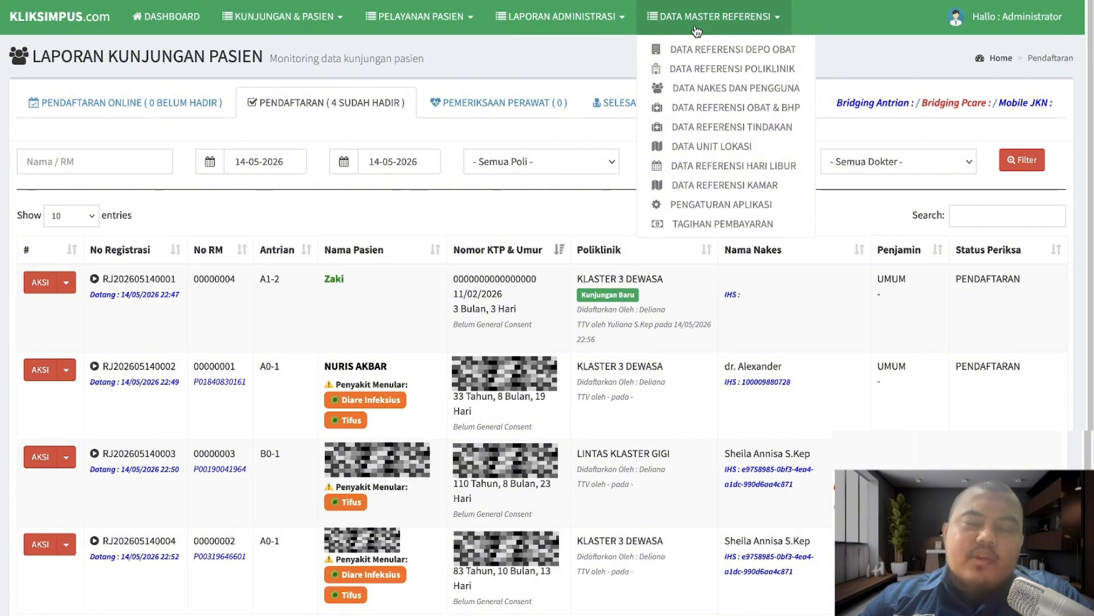
left_click(696, 29)
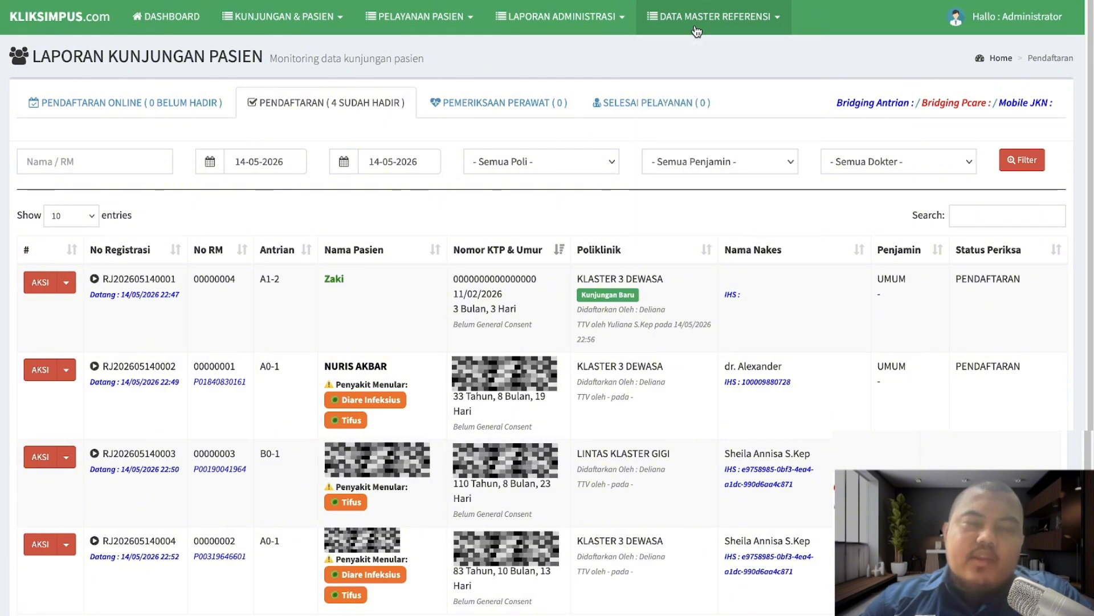
left_click(695, 30)
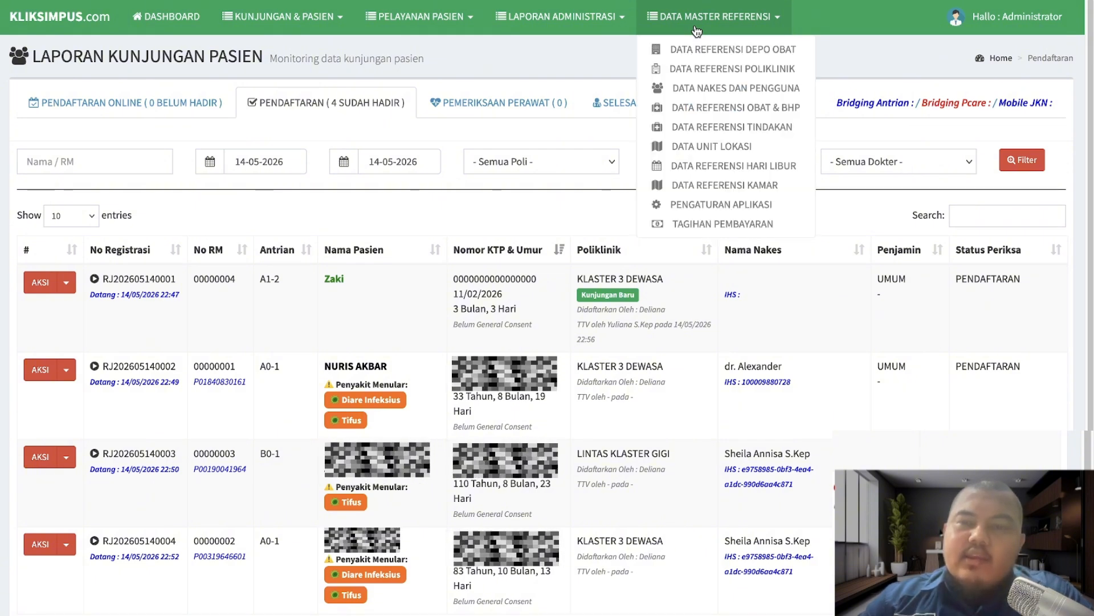
left_click(707, 93)
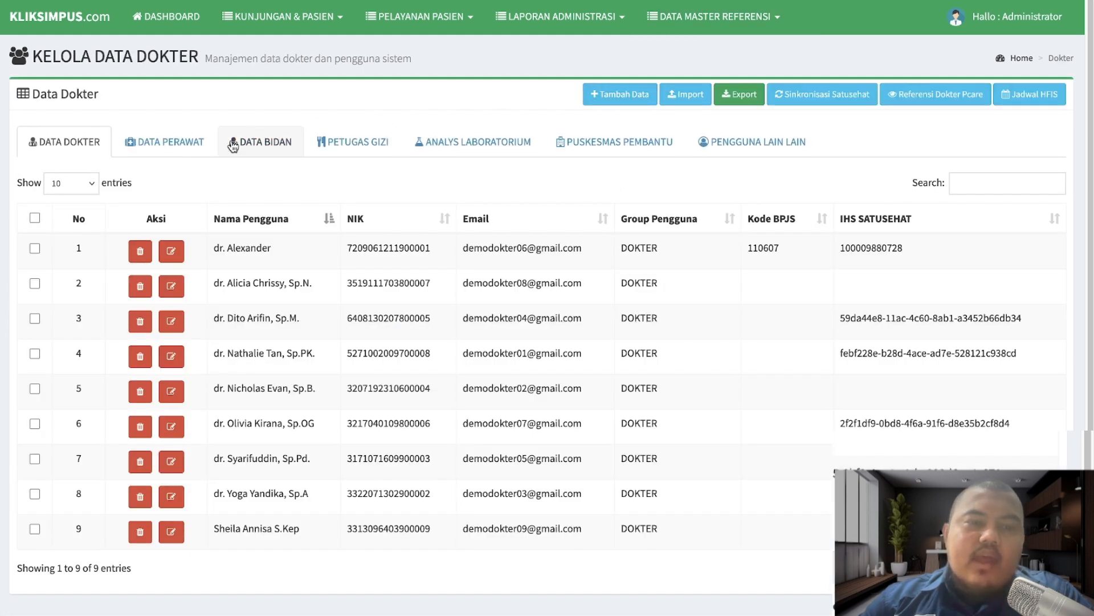
left_click(167, 143)
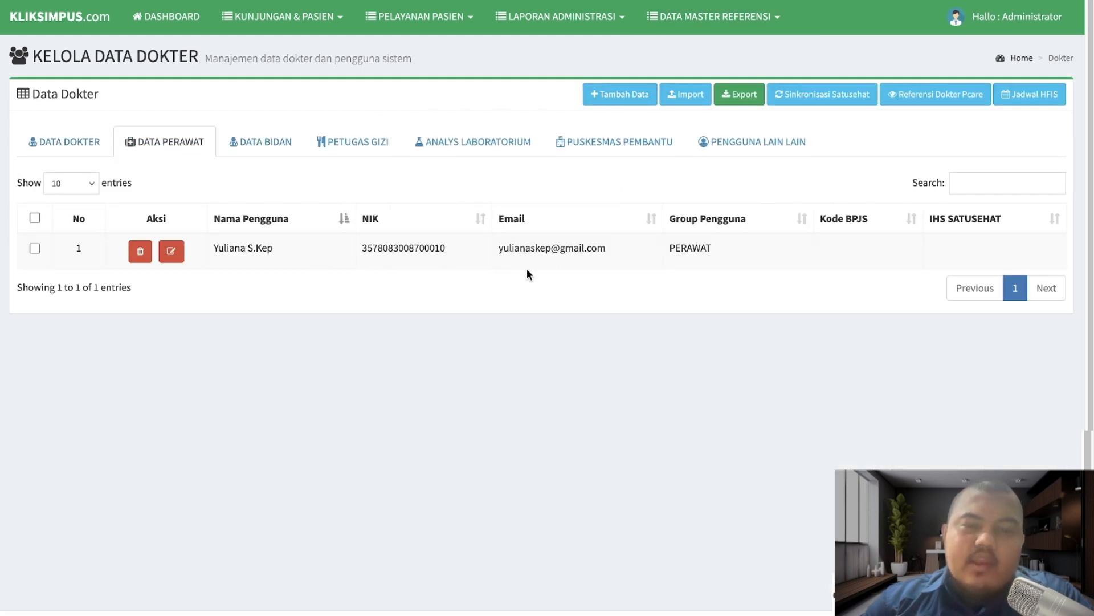
- Copy the nurse's e-mail address, then log out of the administrator account
left_click_drag(498, 248, 604, 249)
right_click(582, 249)
left_click(608, 264)
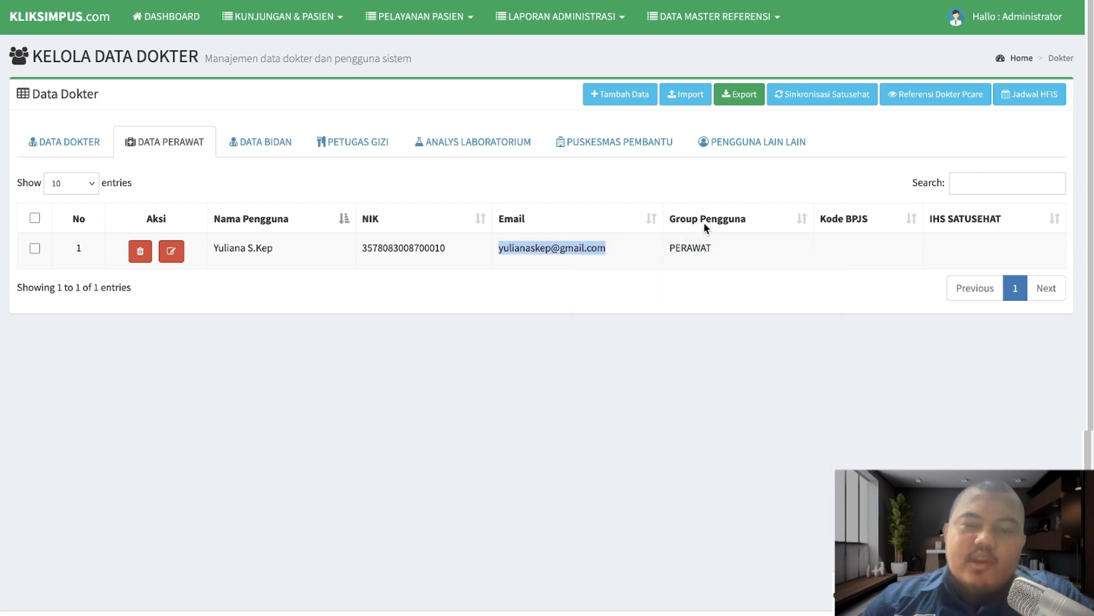
right_click(590, 247)
left_click(619, 259)
left_click(969, 16)
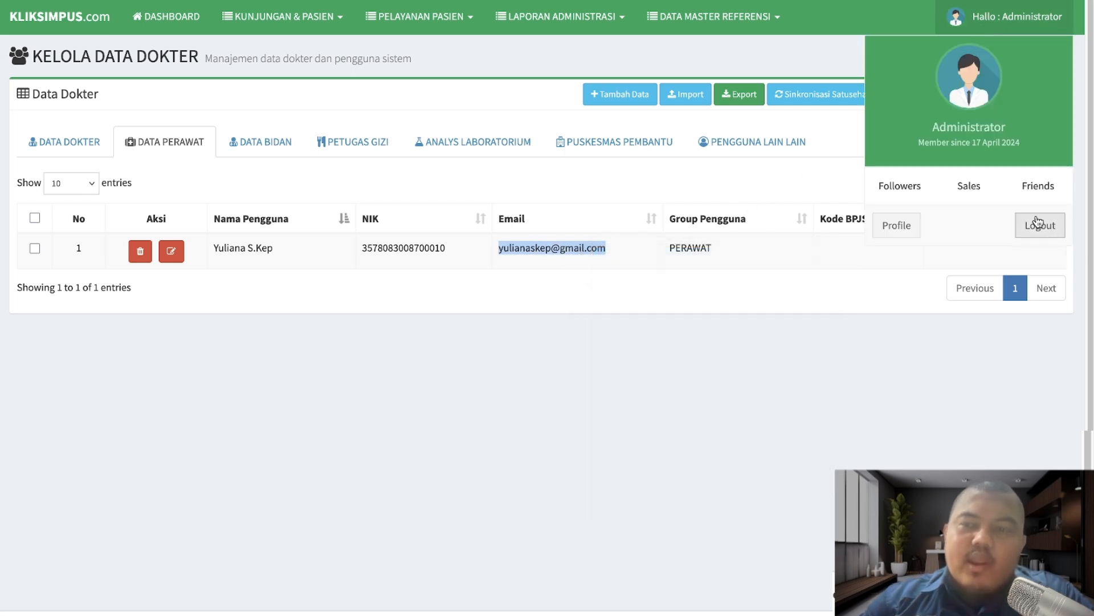
left_click(1043, 224)
- Log in as the nurse by pasting the copied e-mail and answering the captcha
left_click(347, 0)
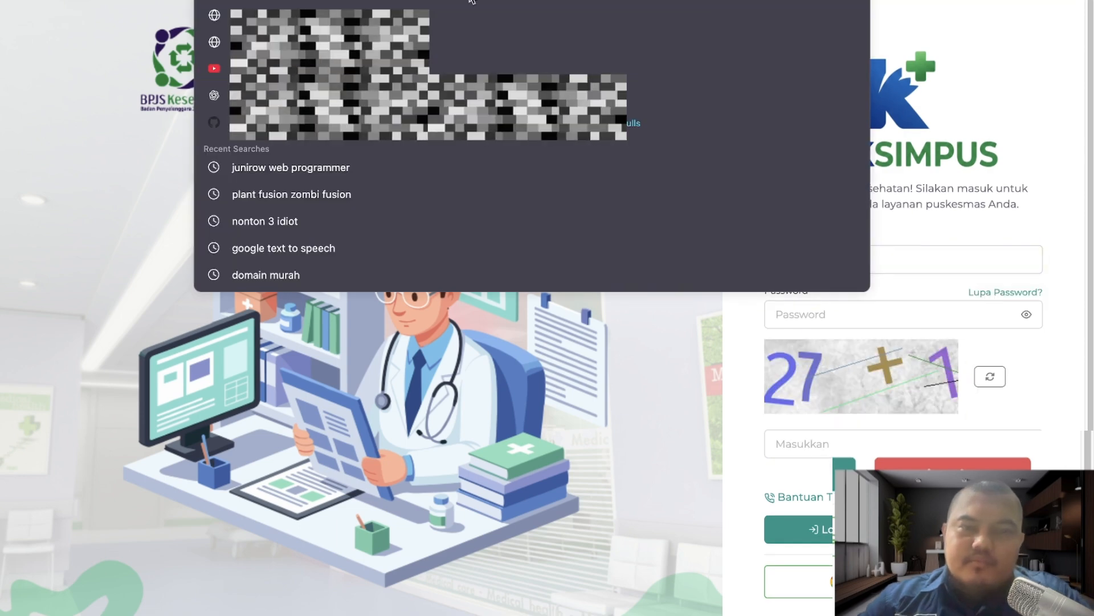
left_click(446, 374)
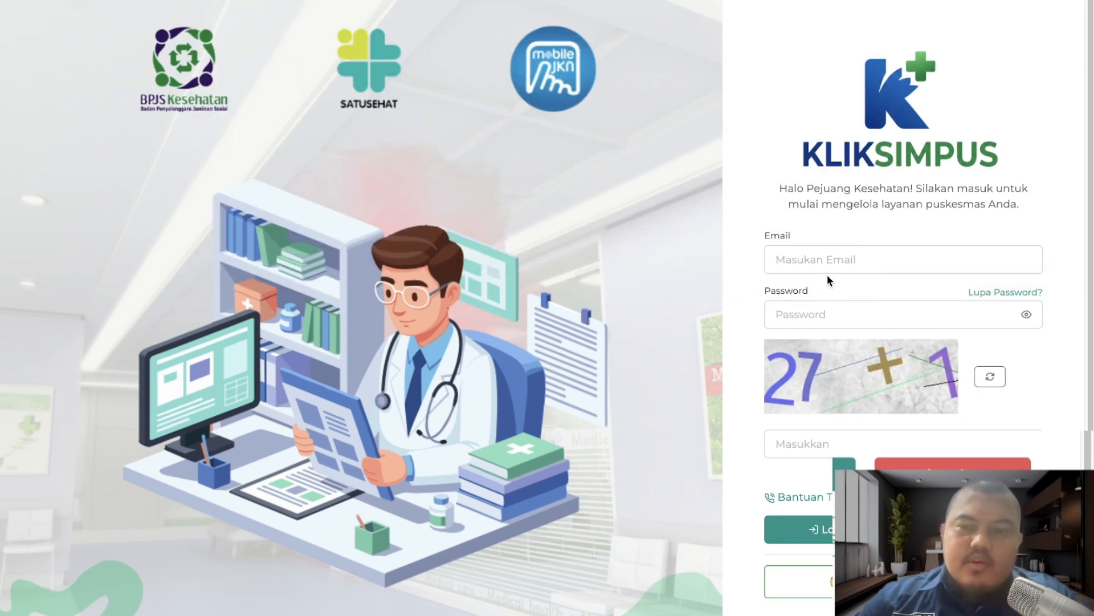
left_click(828, 253)
key("ctrl+v")
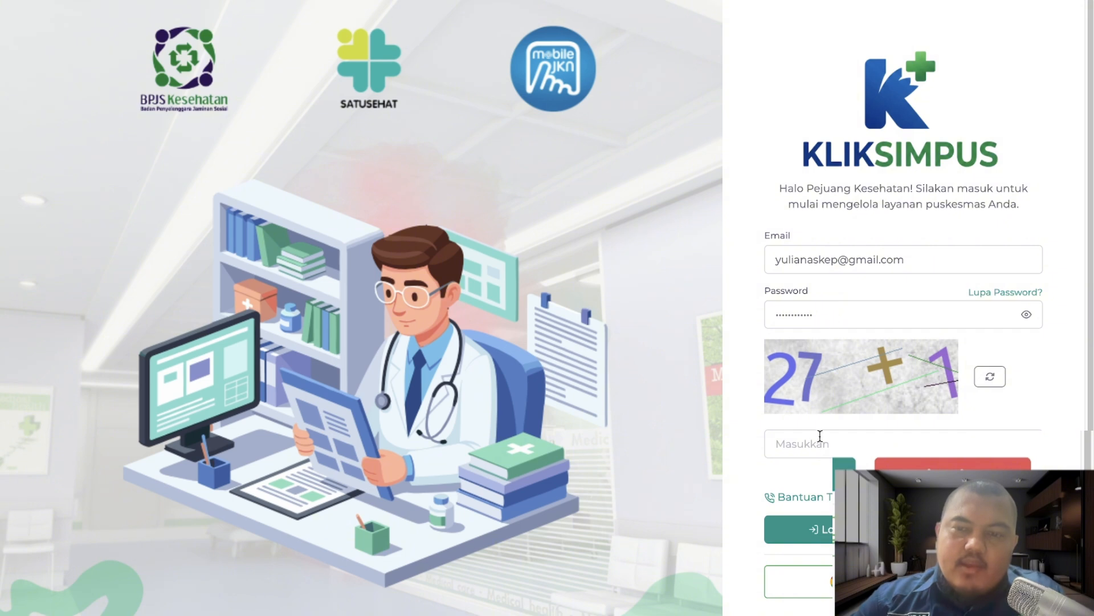
left_click(819, 443)
type("28")
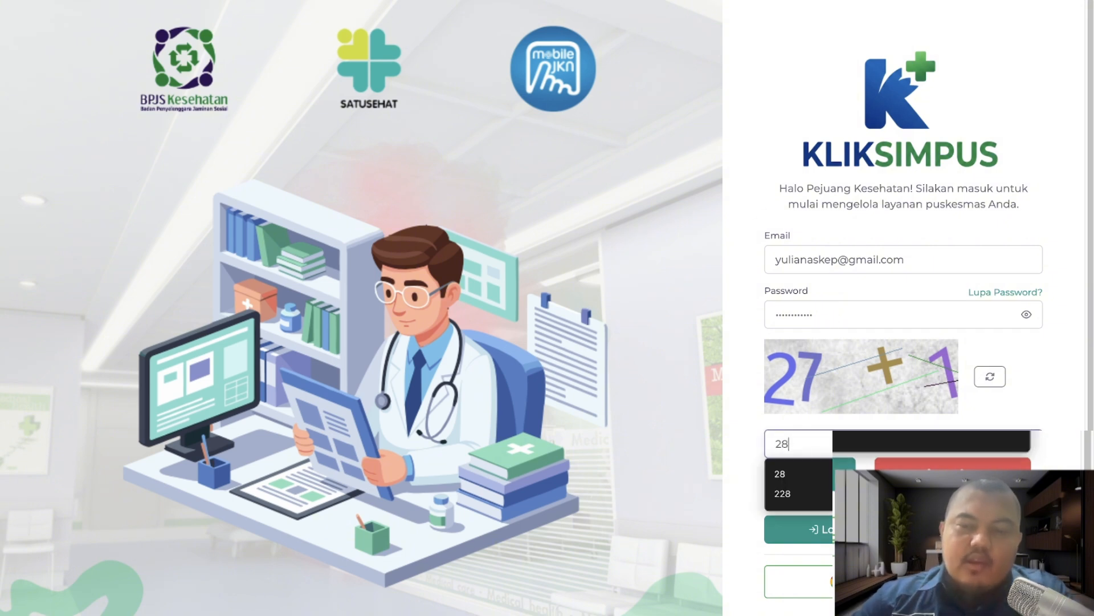
left_click(812, 541)
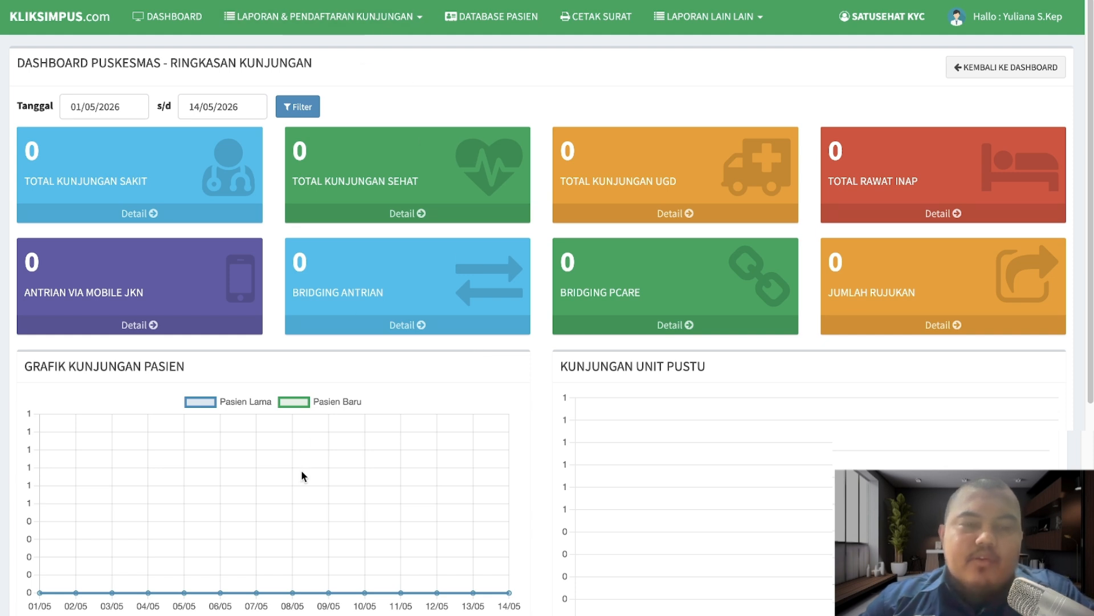
- Open LAPORAN RAWAT JALAN and scroll through the four visits dated 14-05-2026
left_click(351, 25)
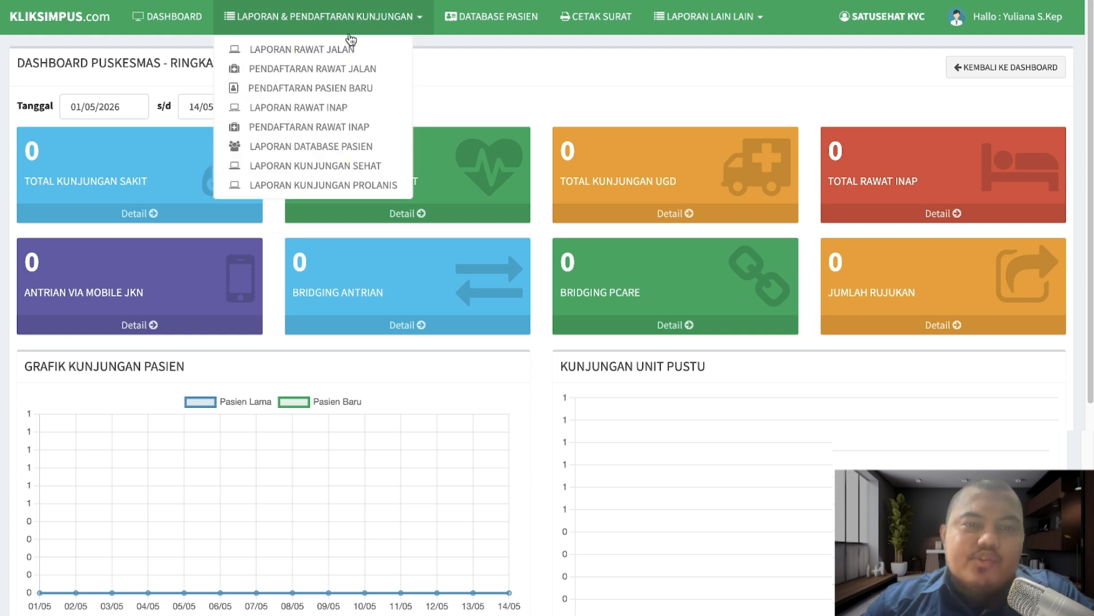
left_click(506, 82)
left_click(302, 25)
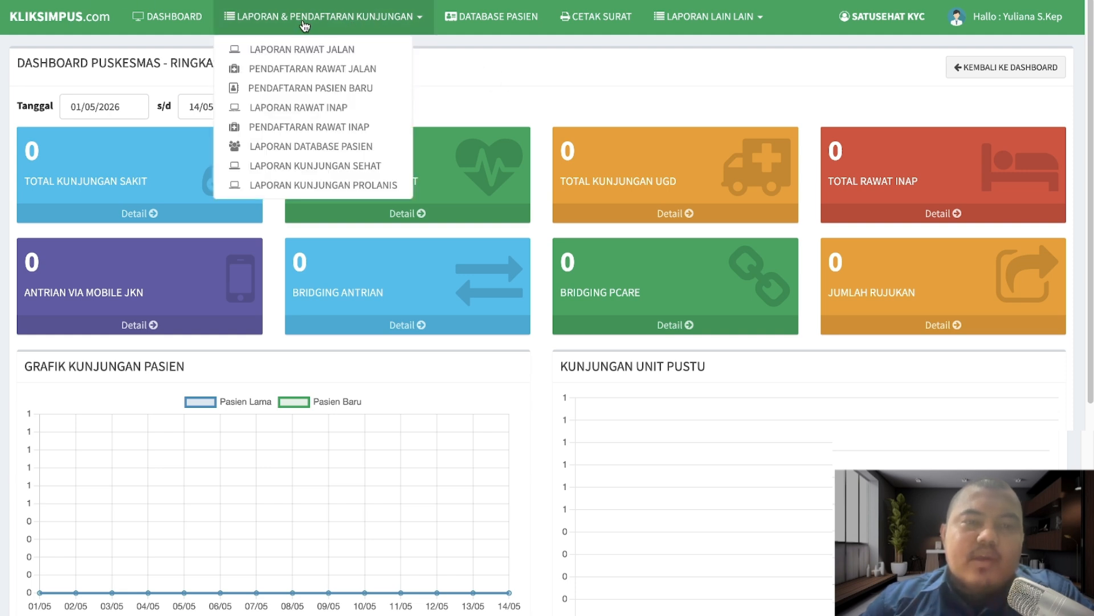
left_click(527, 74)
left_click(371, 27)
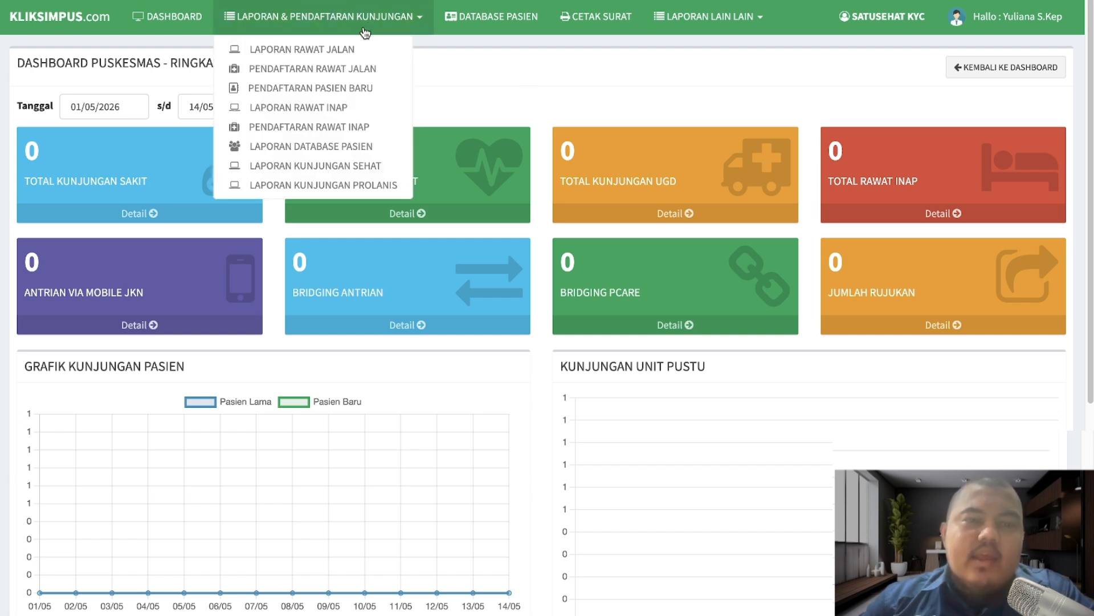
left_click(311, 51)
scroll(375, 428, "down", 2)
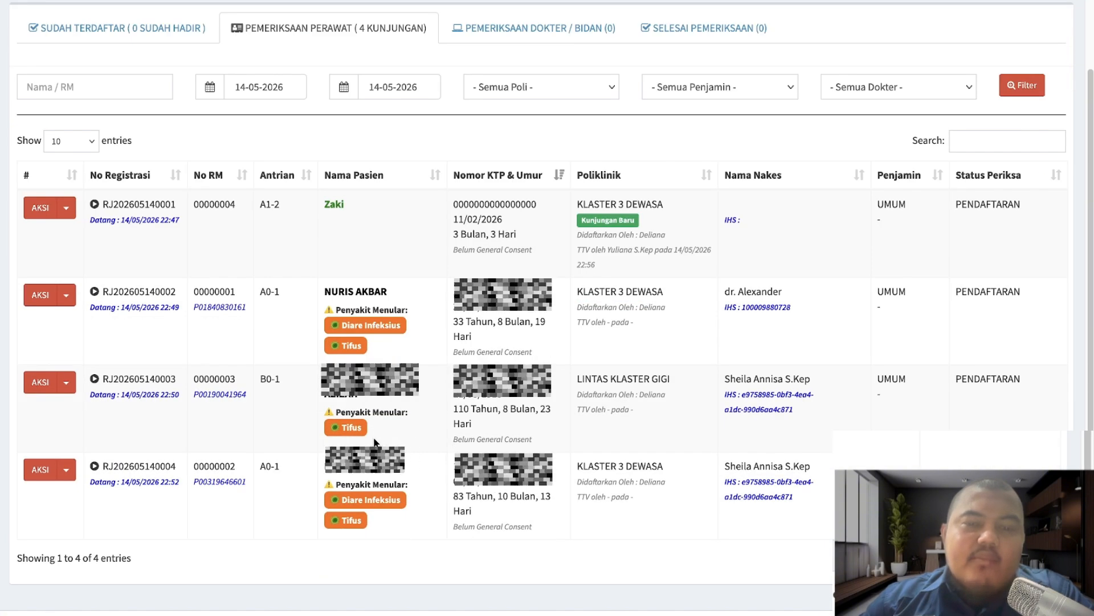
scroll(375, 441, "up", 2)
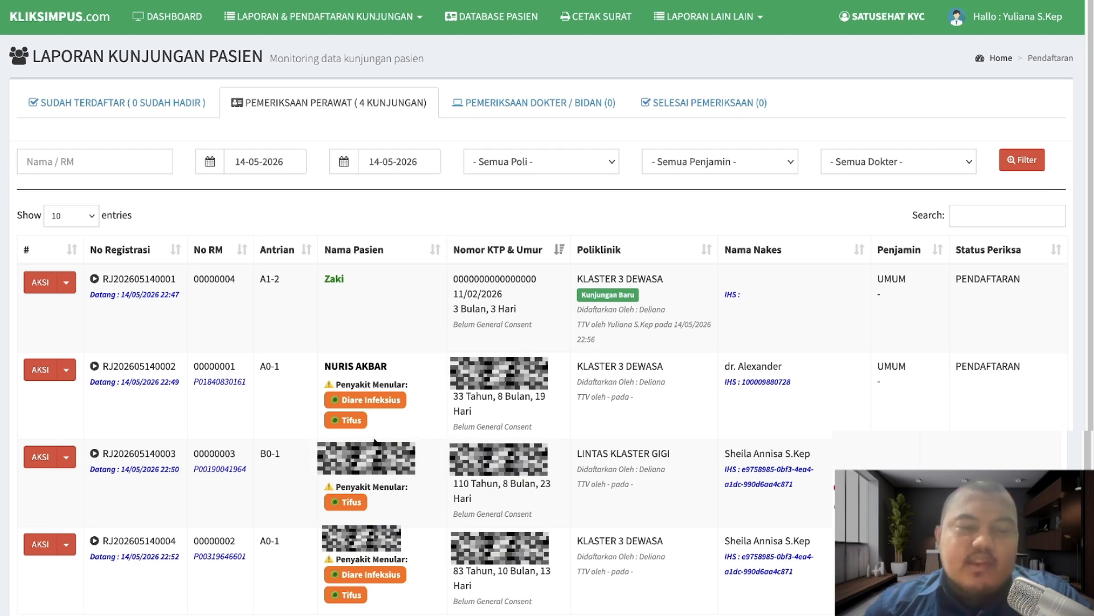
scroll(374, 442, "down", 2)
scroll(531, 434, "up", 2)
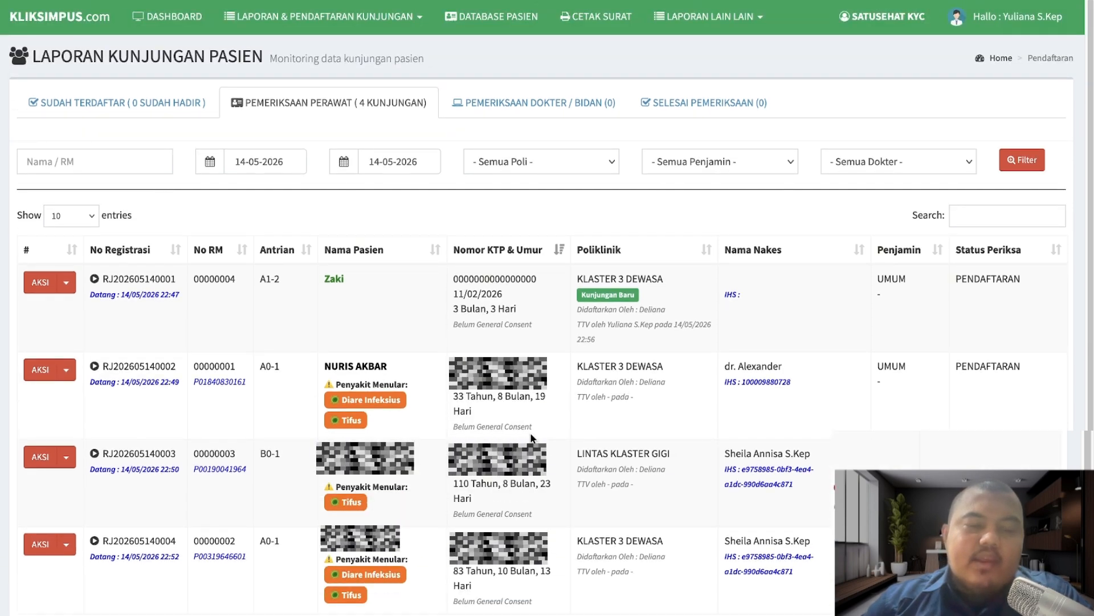
scroll(531, 437, "down", 2)
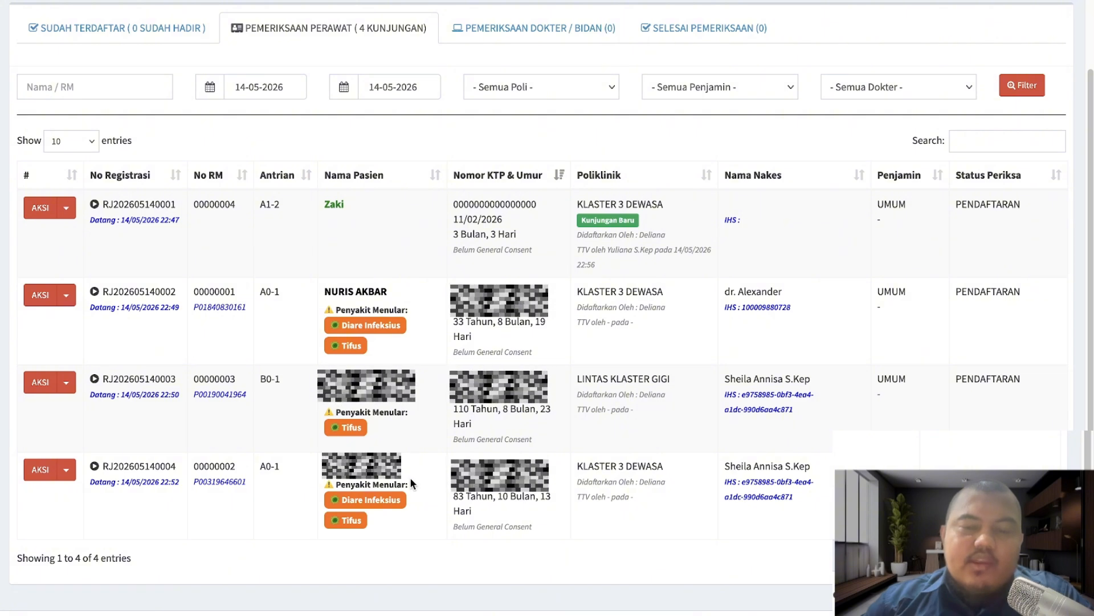
- Open the fourth patient's TTV form and enter a chief complaint of fever and dizziness for 3 days
left_click(67, 469)
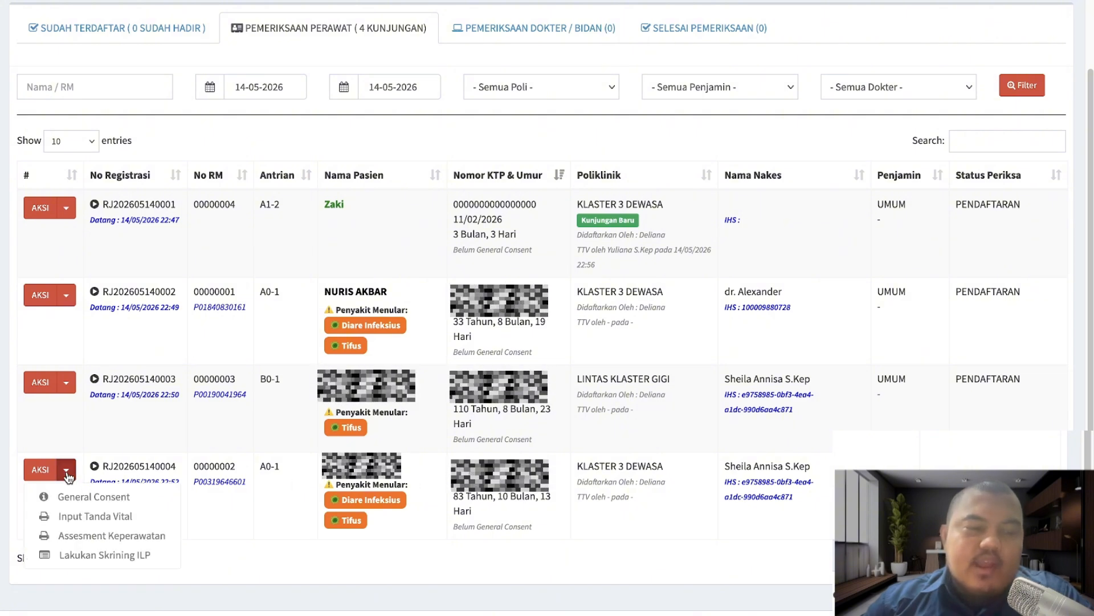
left_click(92, 517)
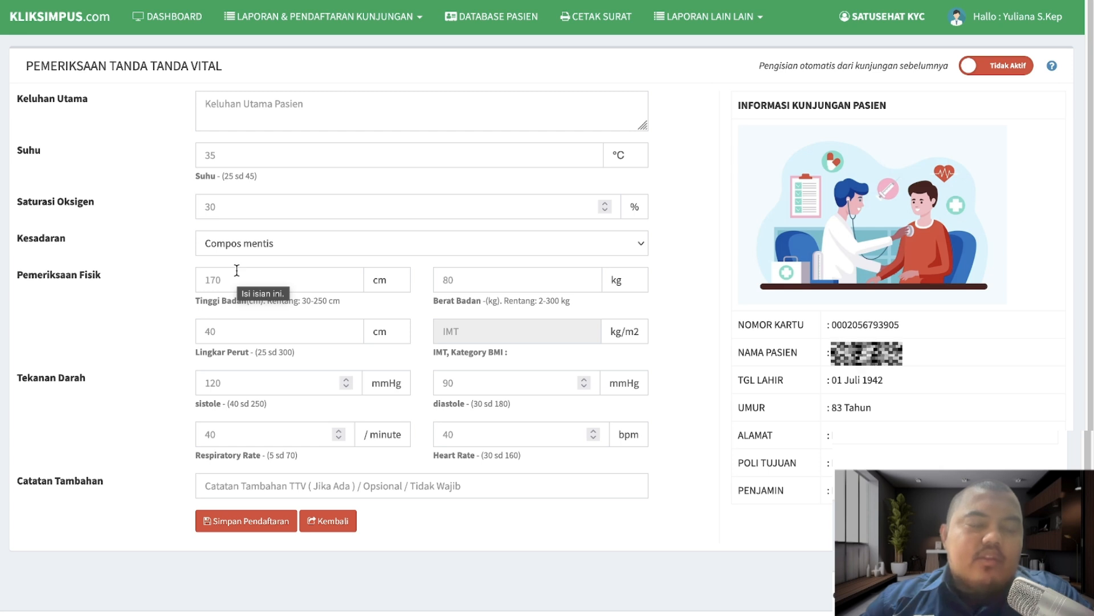
left_click(276, 104)
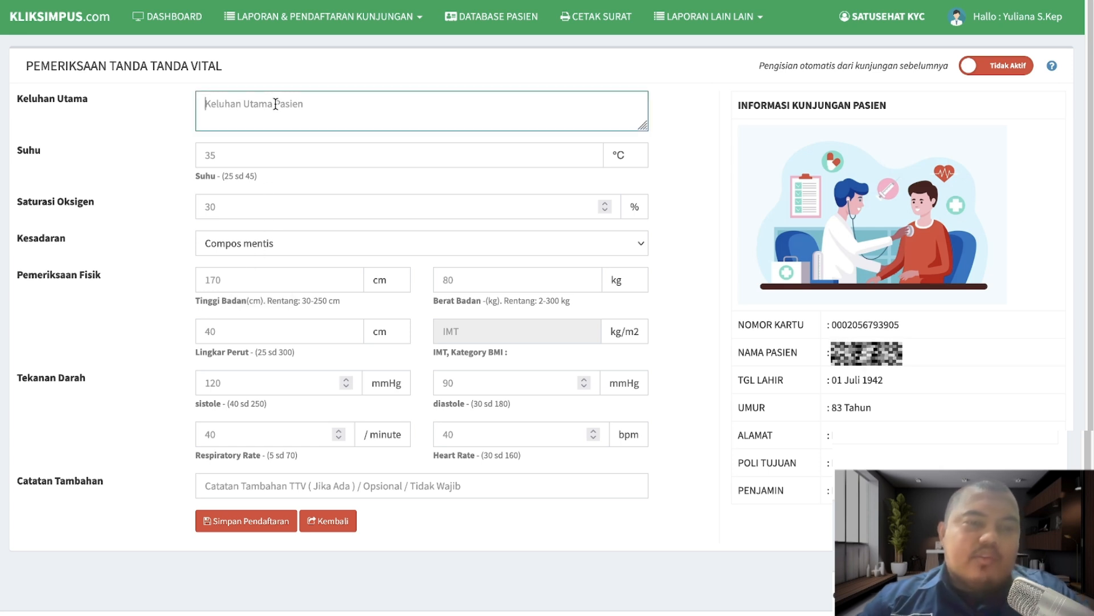
type("pasien in")
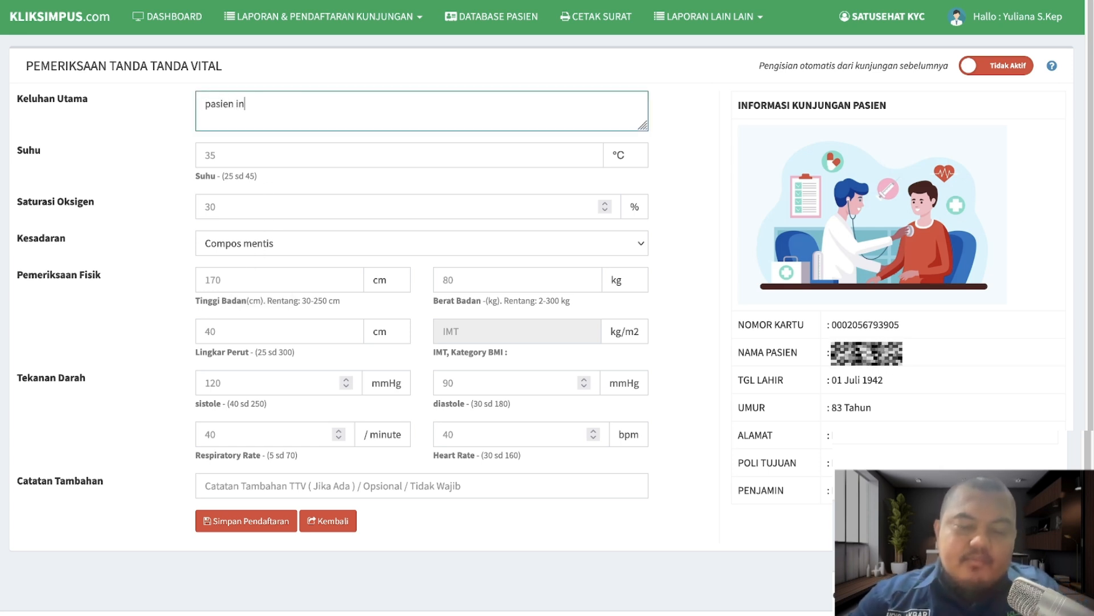
type("gin perksa")
key("BackSpace")
key("BackSpace")
key("BackSpace")
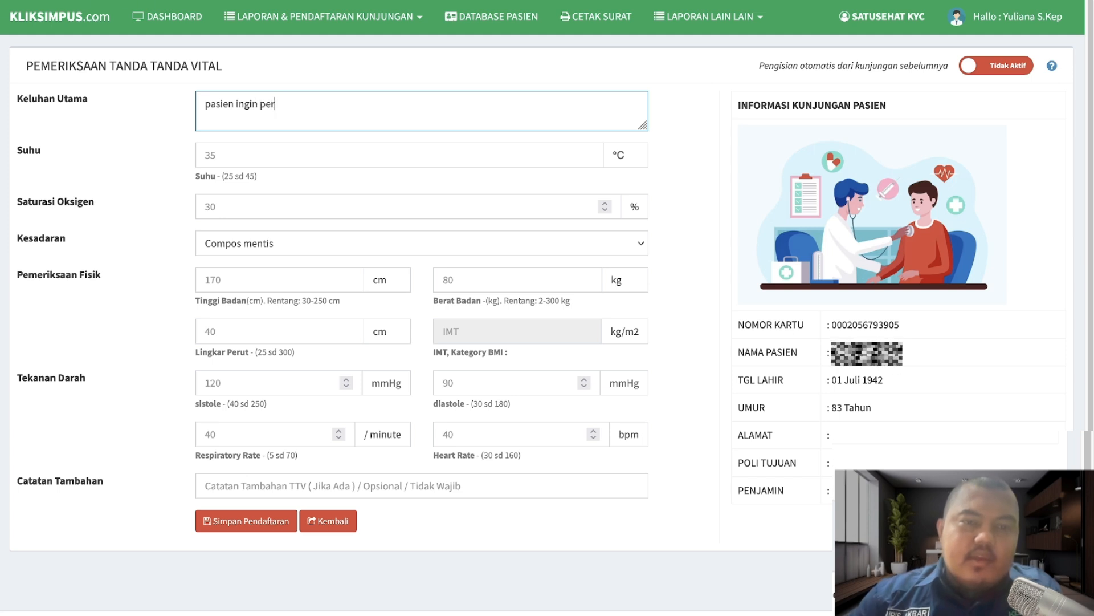
type("iksa")
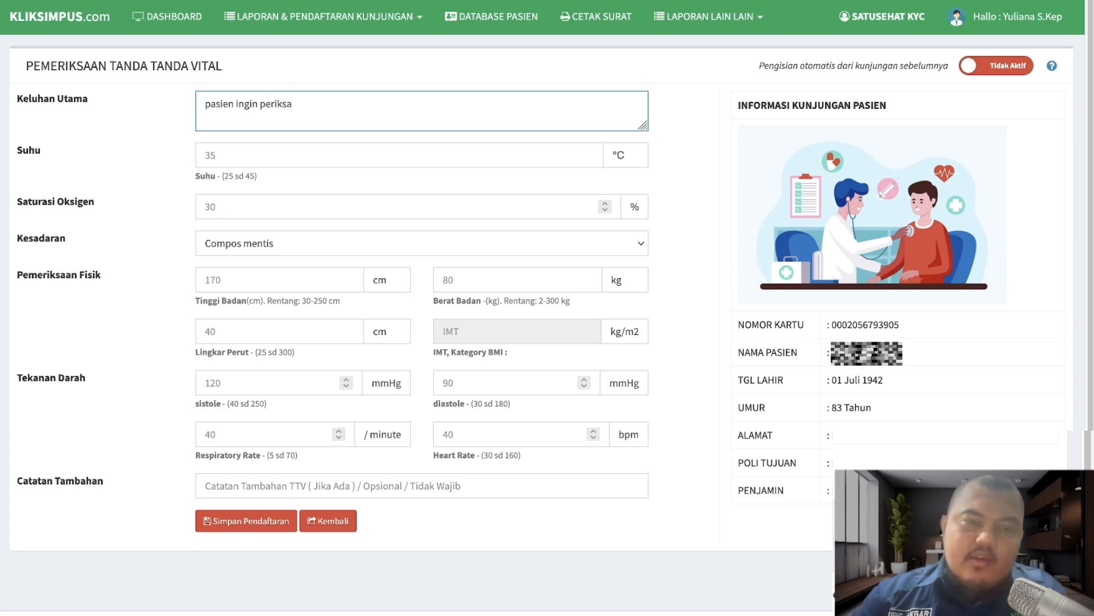
key("BackSpace")
key("BackSpace")
key("BackSpace")
key("BackSpace")
key("BackSpace")
key("BackSpace")
key("BackSpace")
key("BackSpace")
key("BackSpace")
key("BackSpace")
key("BackSpace")
key("BackSpace")
key("BackSpace")
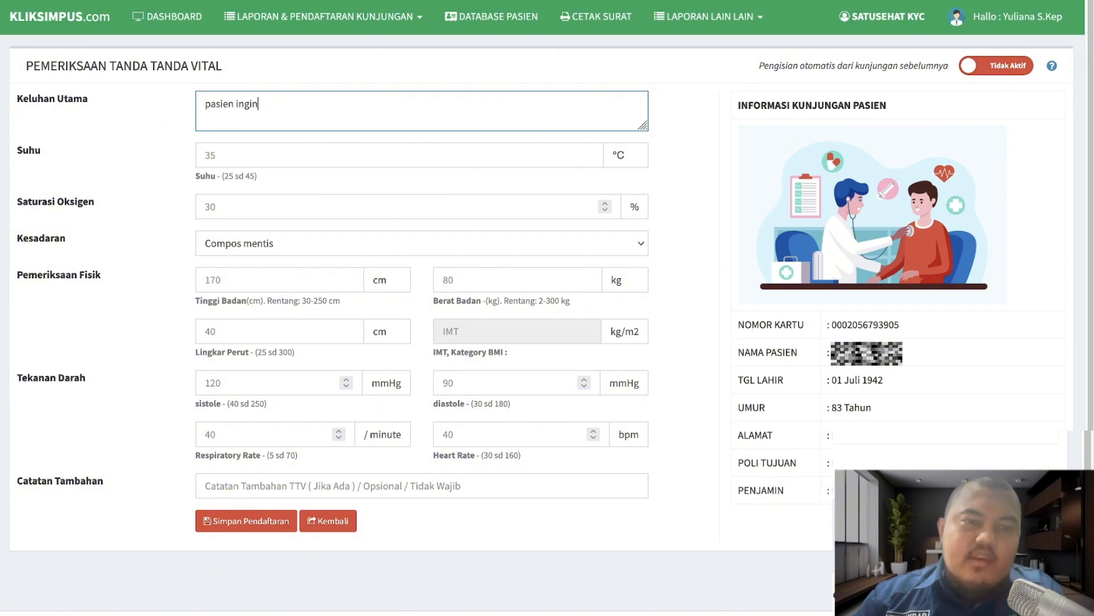
type("menge")
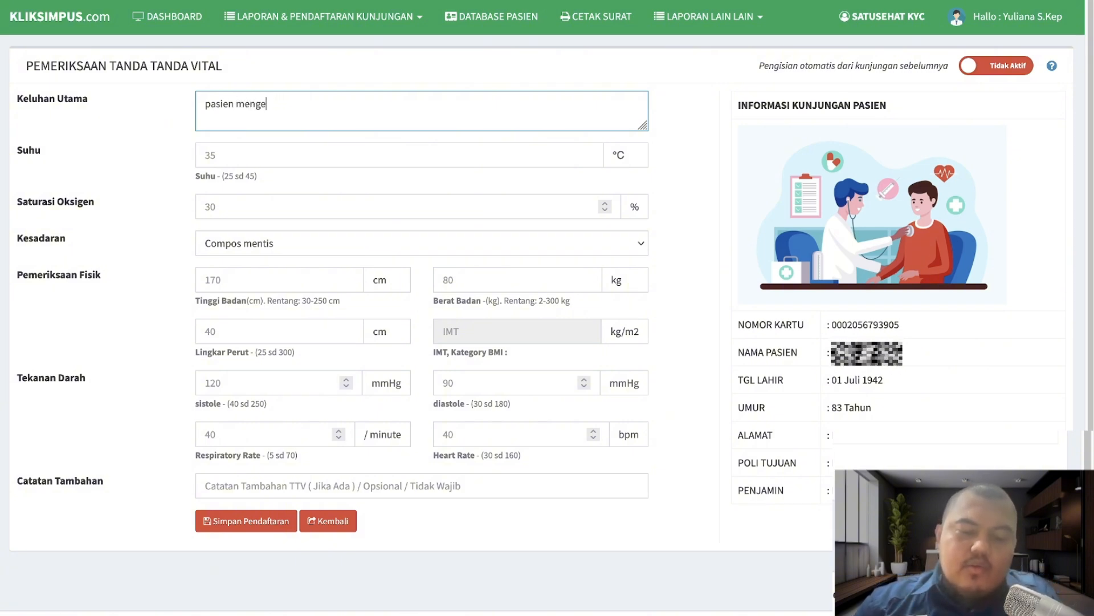
type("luh deamng")
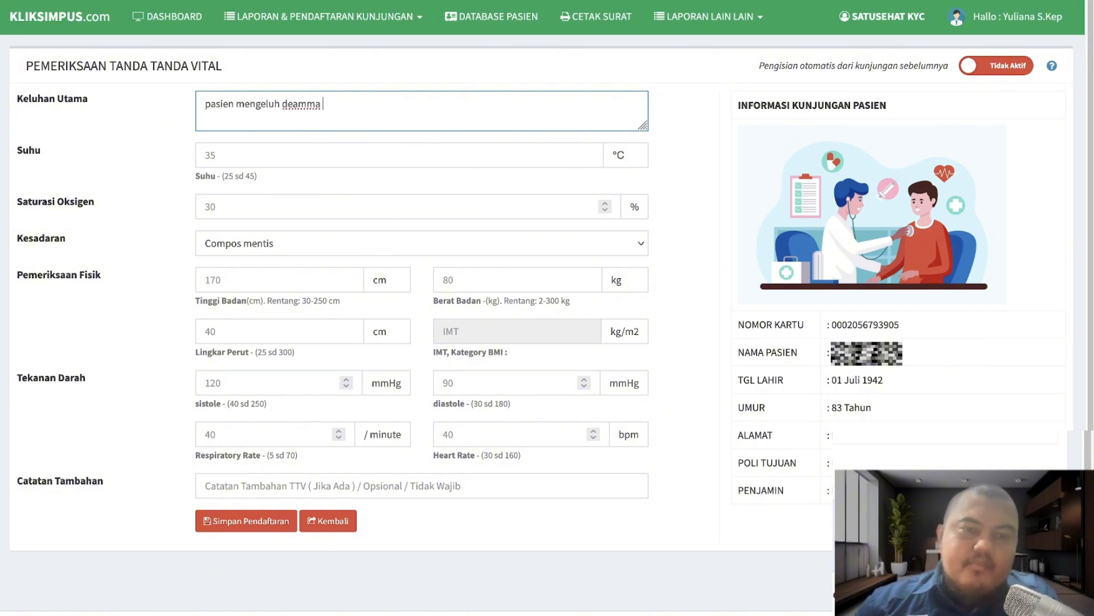
key("BackSpace")
key("BackSpace")
type("mam dan")
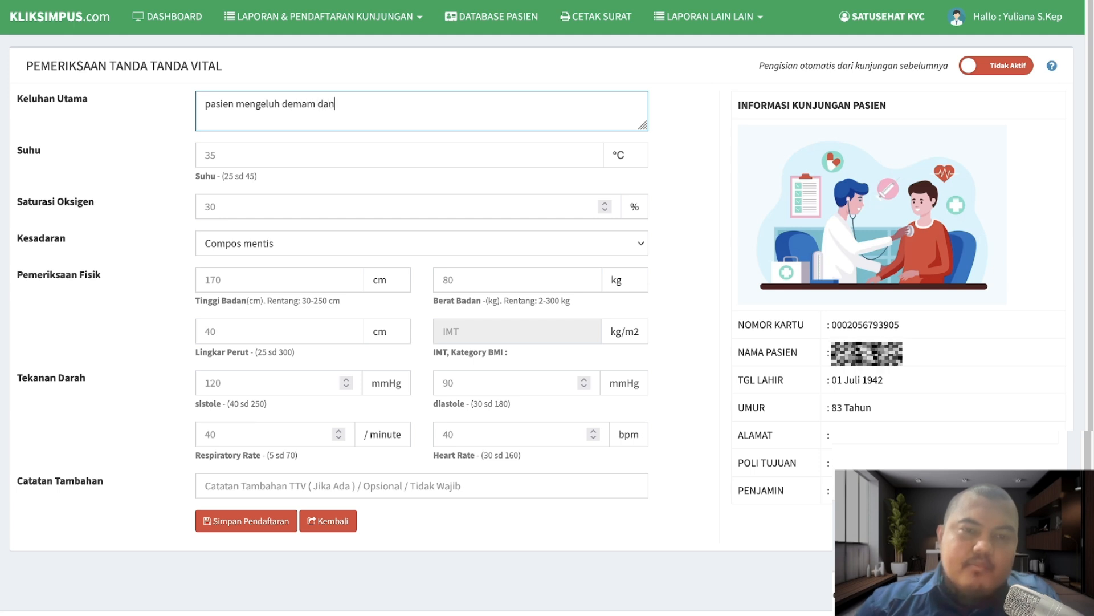
type(" pusing suda")
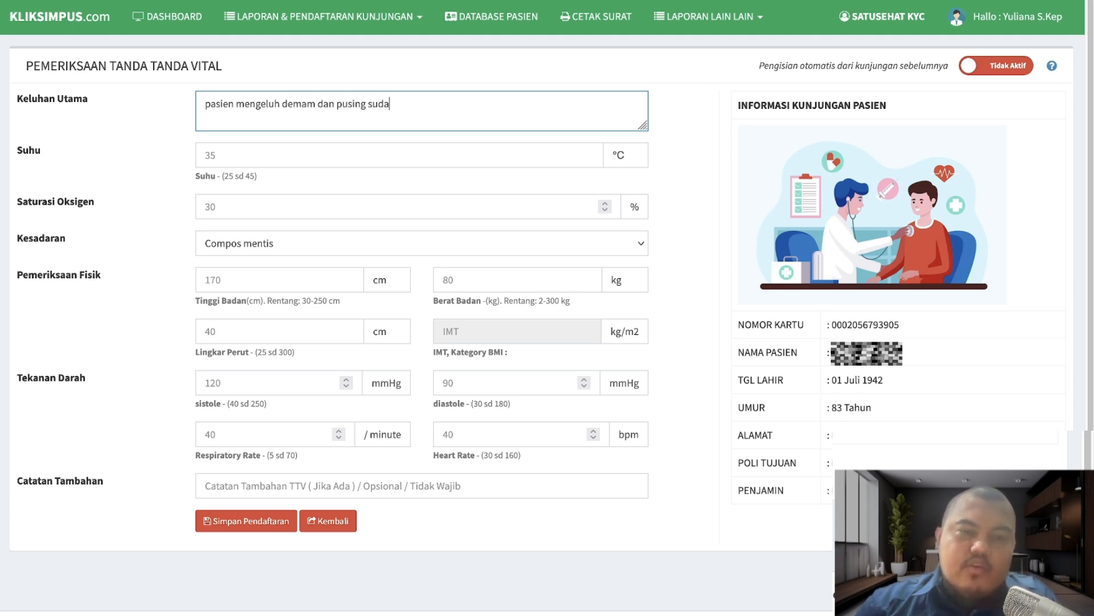
type("h 3 hari")
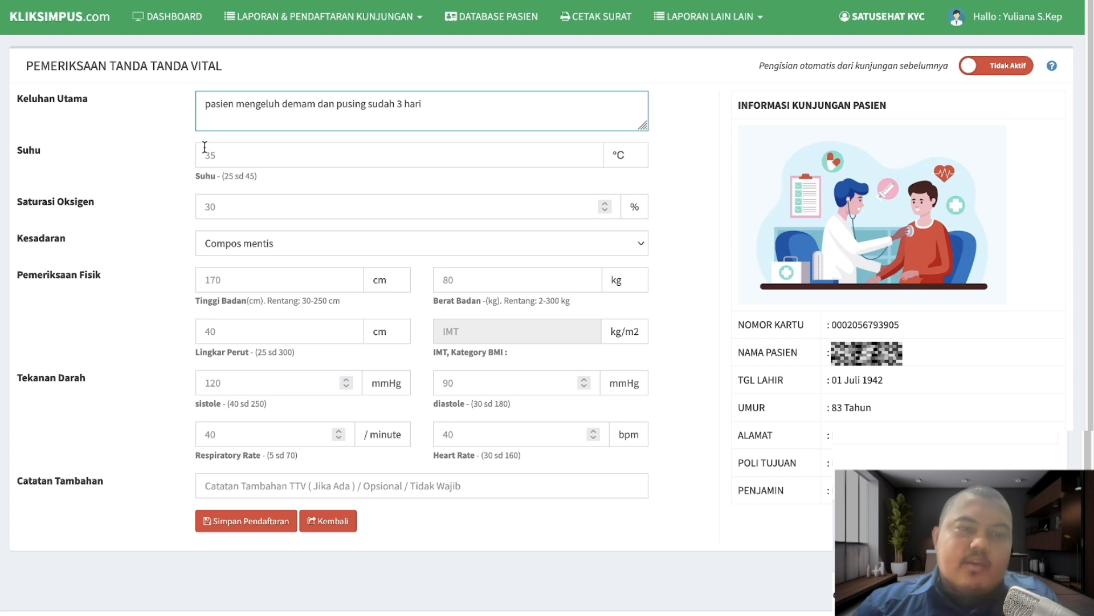
- Enter temperature 37, saturation 90, height 170, weight 80 and waist circumference 40
left_click(204, 147)
type("37")
key("Tab")
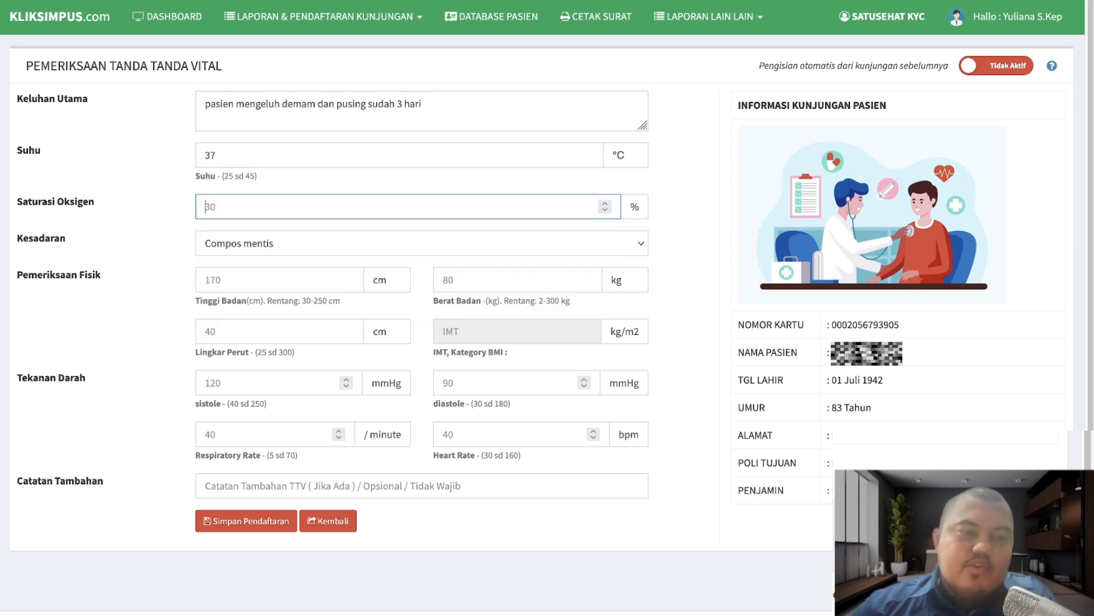
type("90")
key("Tab")
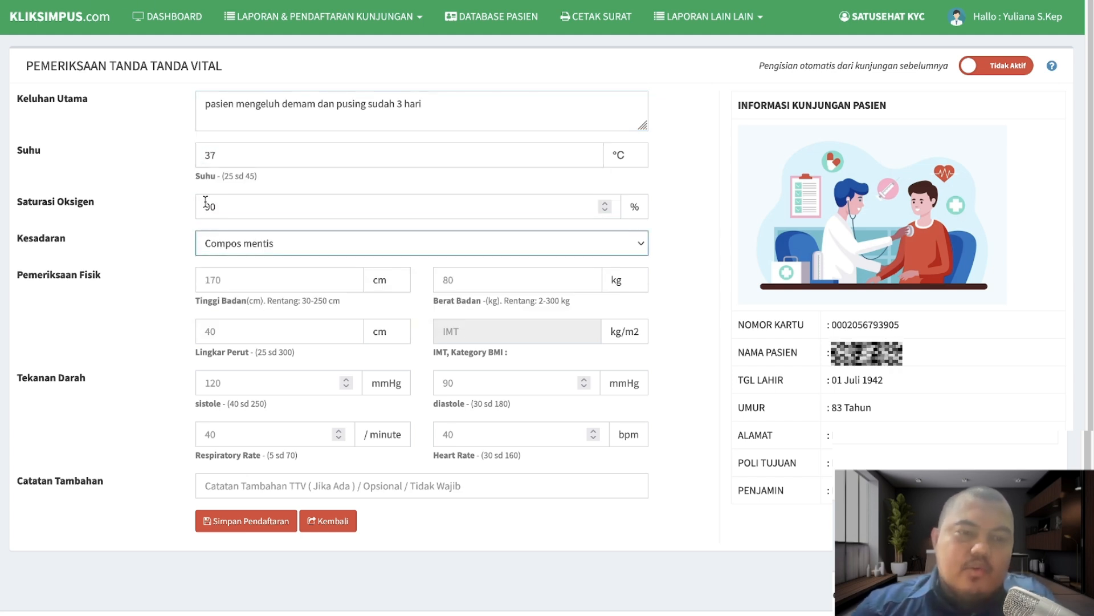
left_click(245, 268)
type("170")
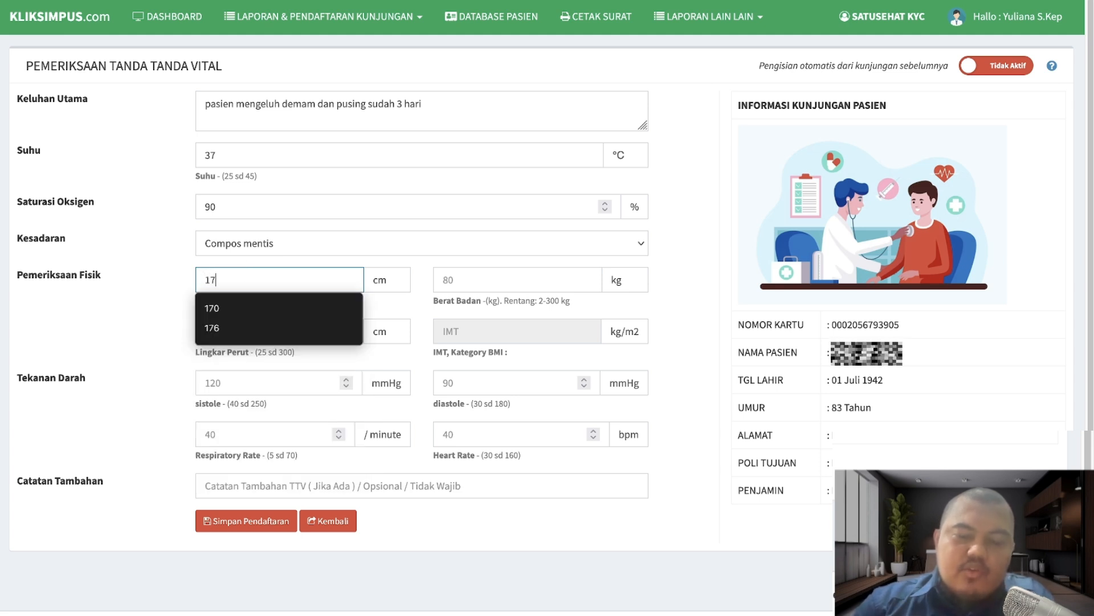
key("Tab")
type("80")
key("Tab")
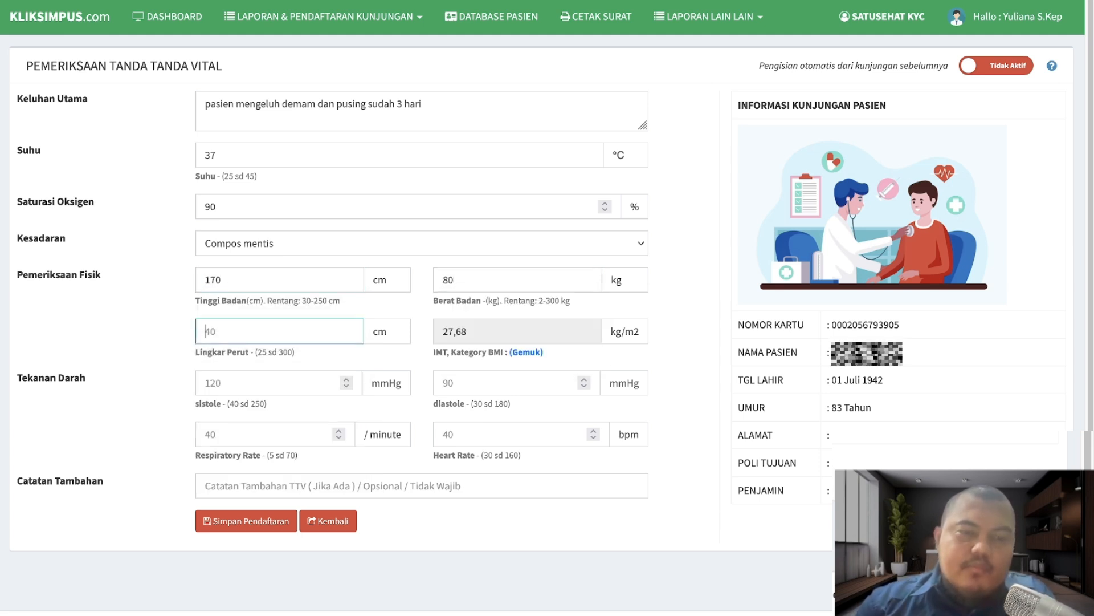
type("40")
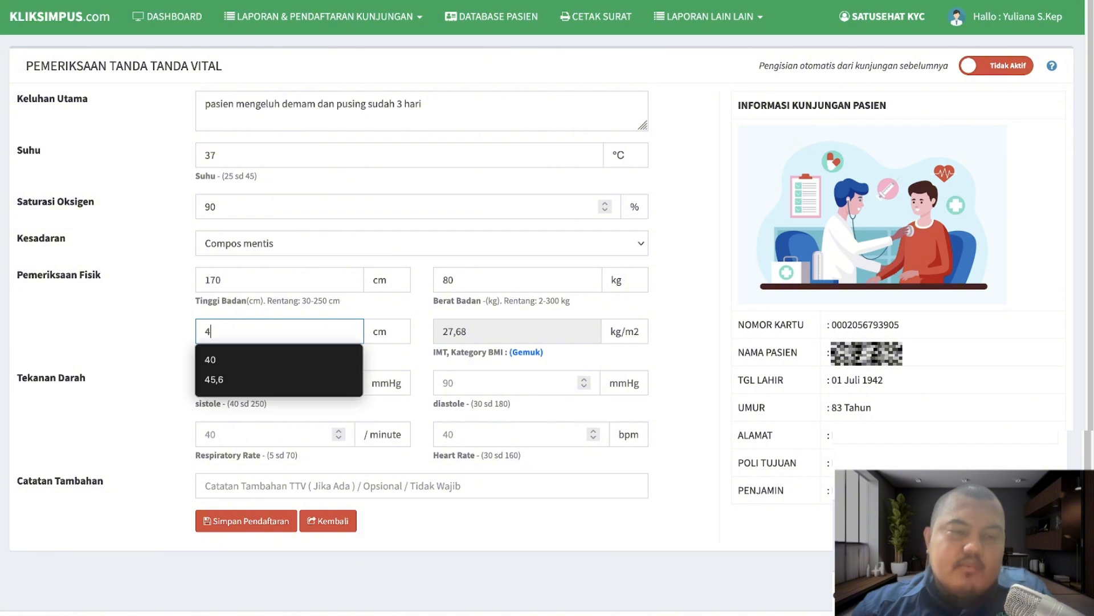
- Enter blood pressure 100/90, respiratory rate 40 and heart rate 40, then save the form
key("Tab")
type("100")
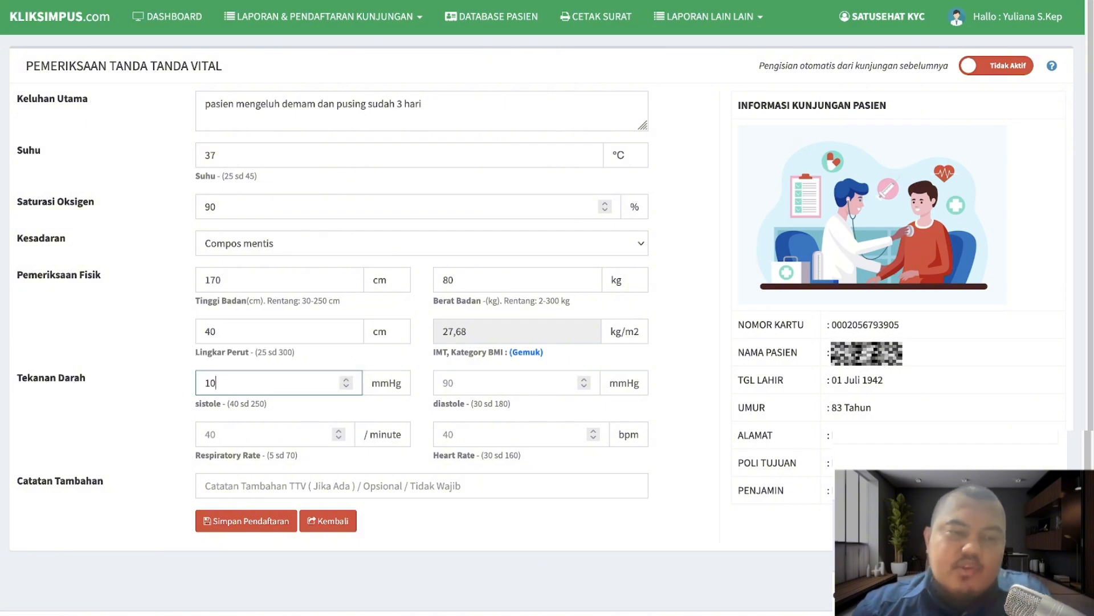
key("Tab")
type("90")
key("Tab")
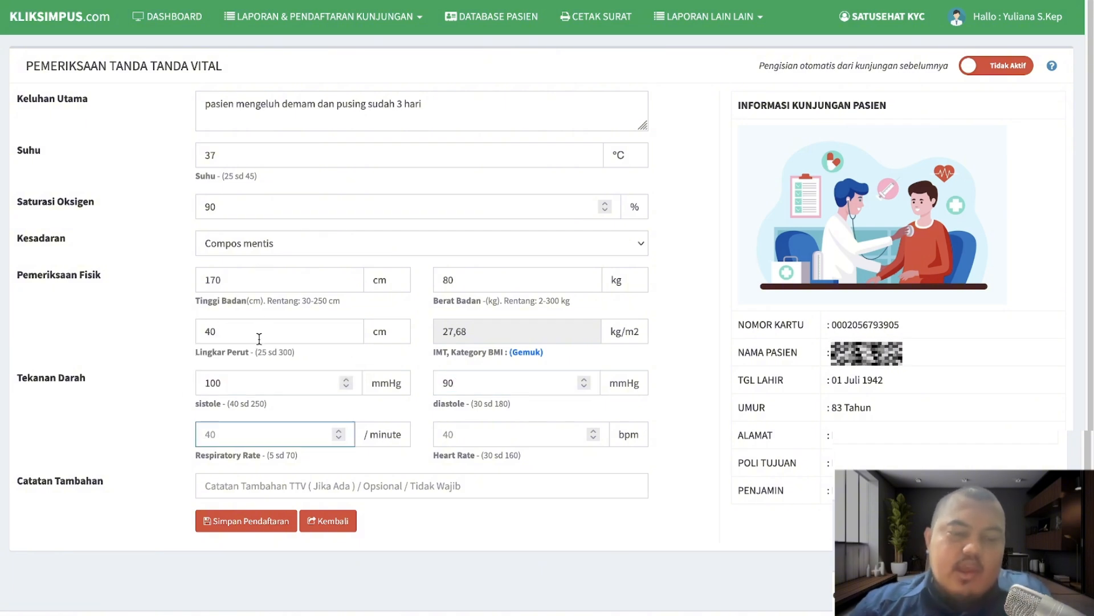
type("40")
key("Tab")
type("40")
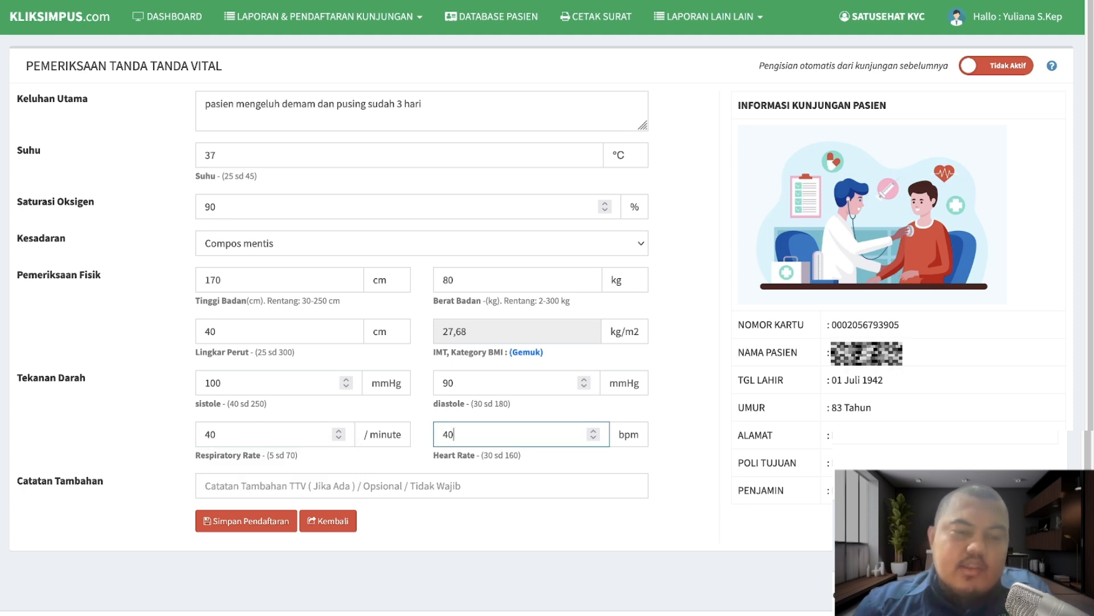
key("Tab")
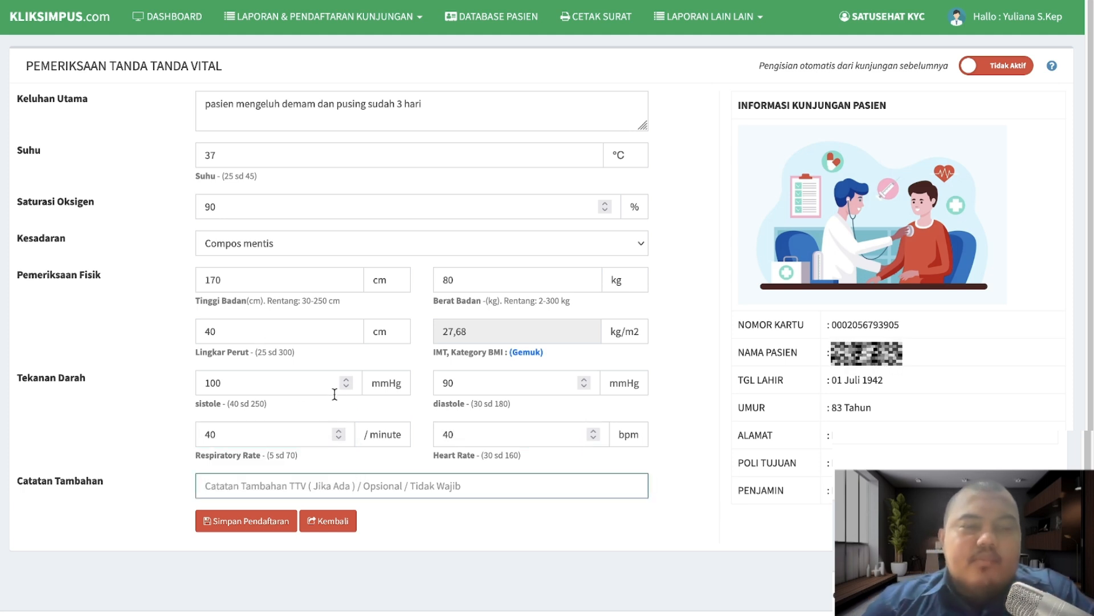
left_click(261, 523)
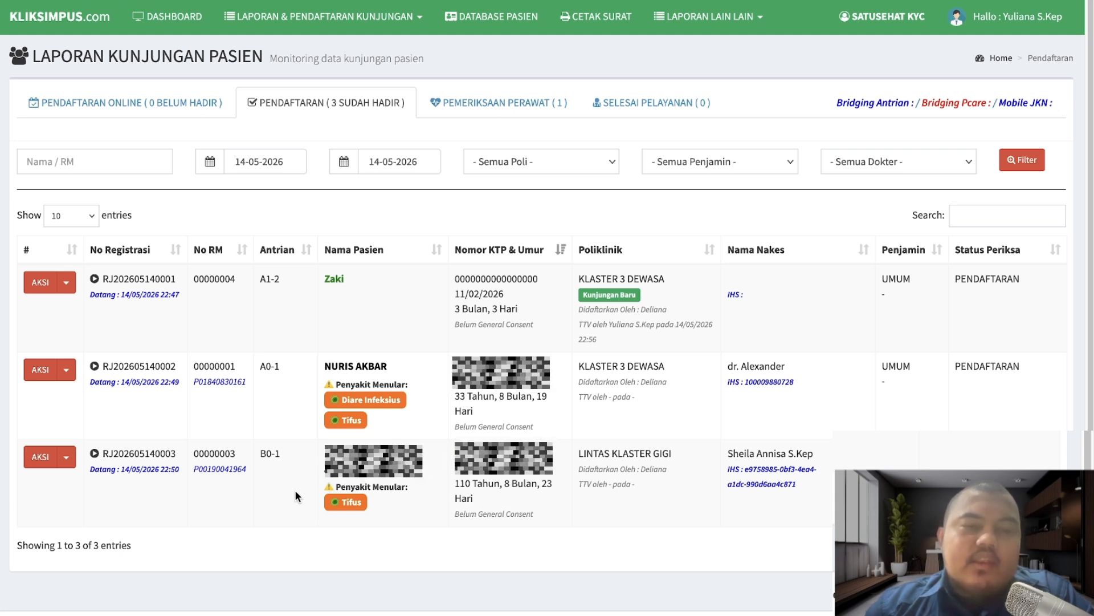
- Switch to the Pemeriksaan Perawat tab to see the examined visit marked Pemeriksaan Medis
left_click(487, 105)
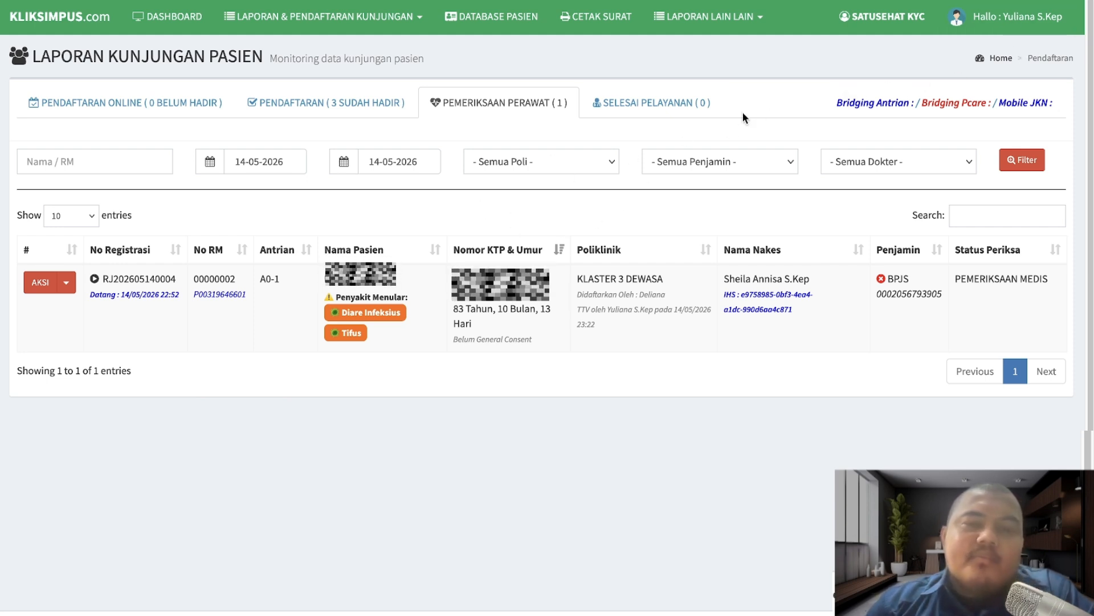
- Log out of the nurse account and sign in with the admin e-mail, password and captcha answer
left_click(1006, 17)
left_click(1051, 226)
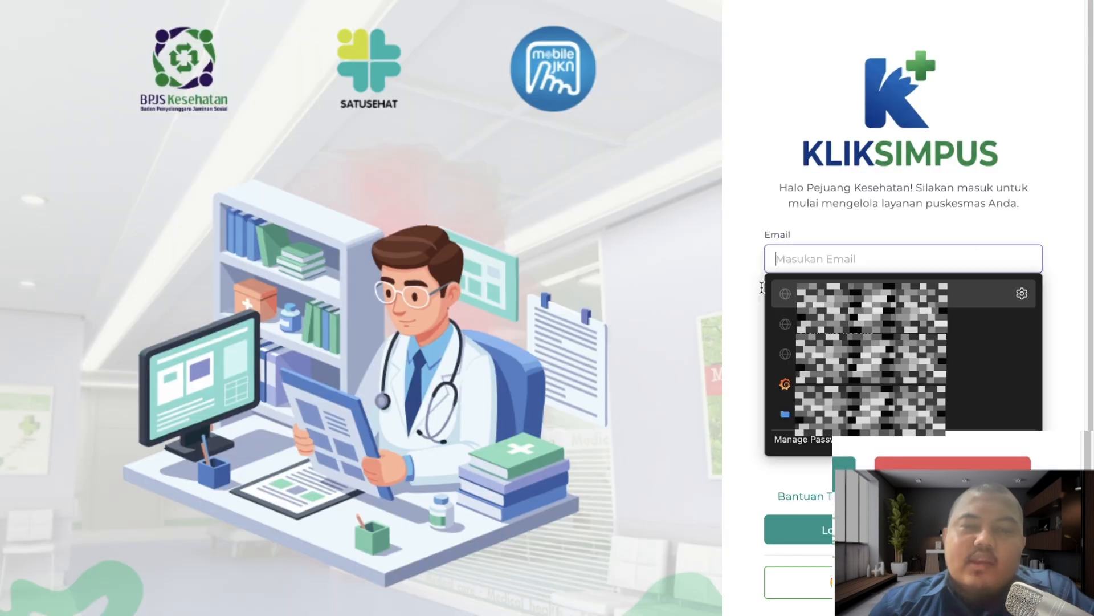
left_click(841, 261)
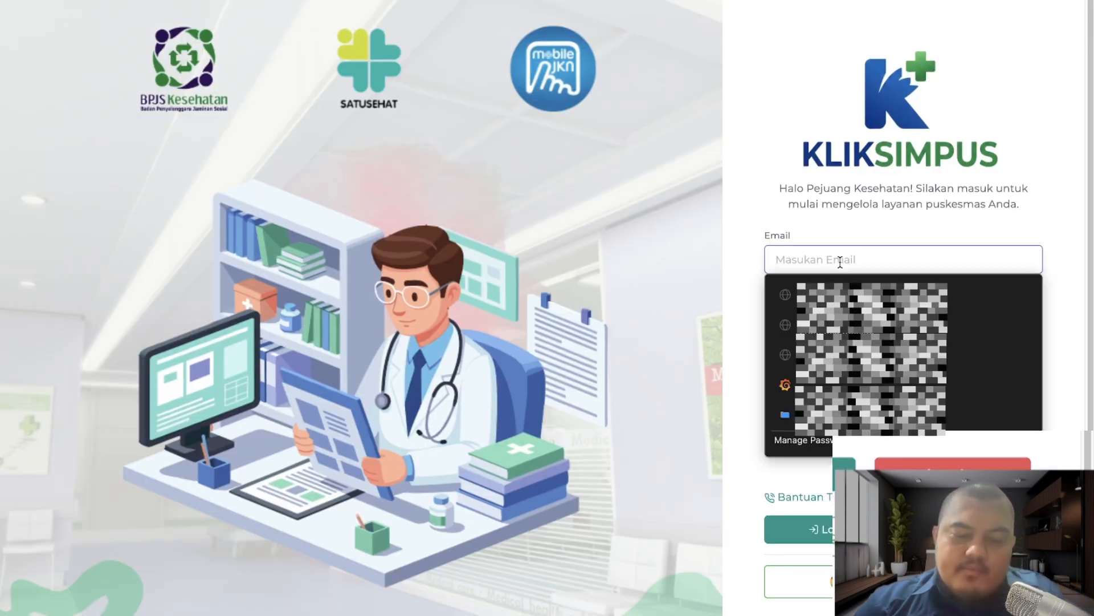
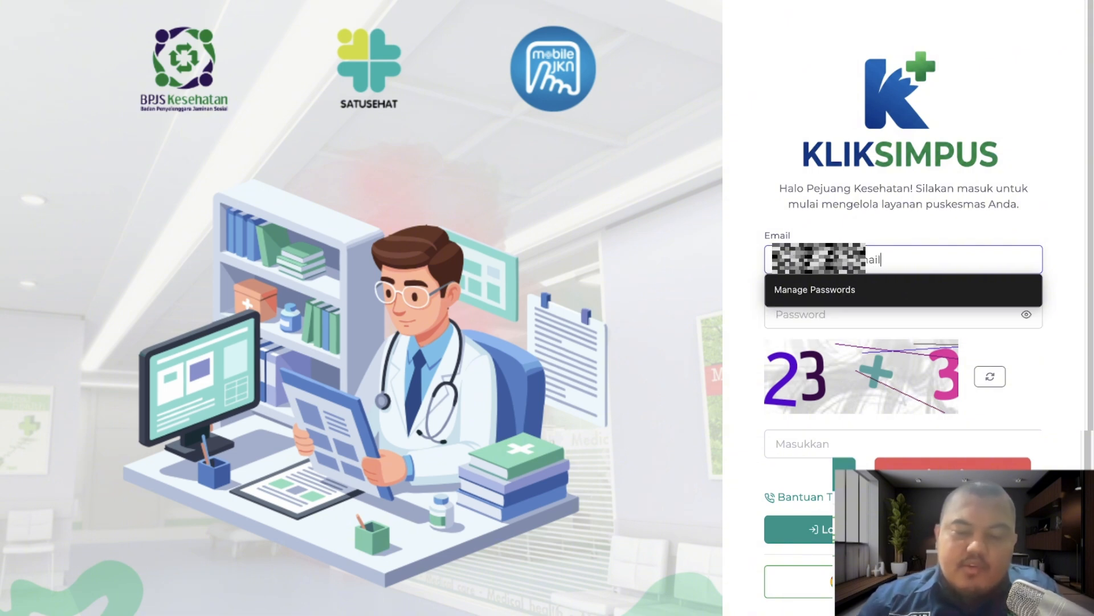
left_click(846, 313)
type("••••••••••")
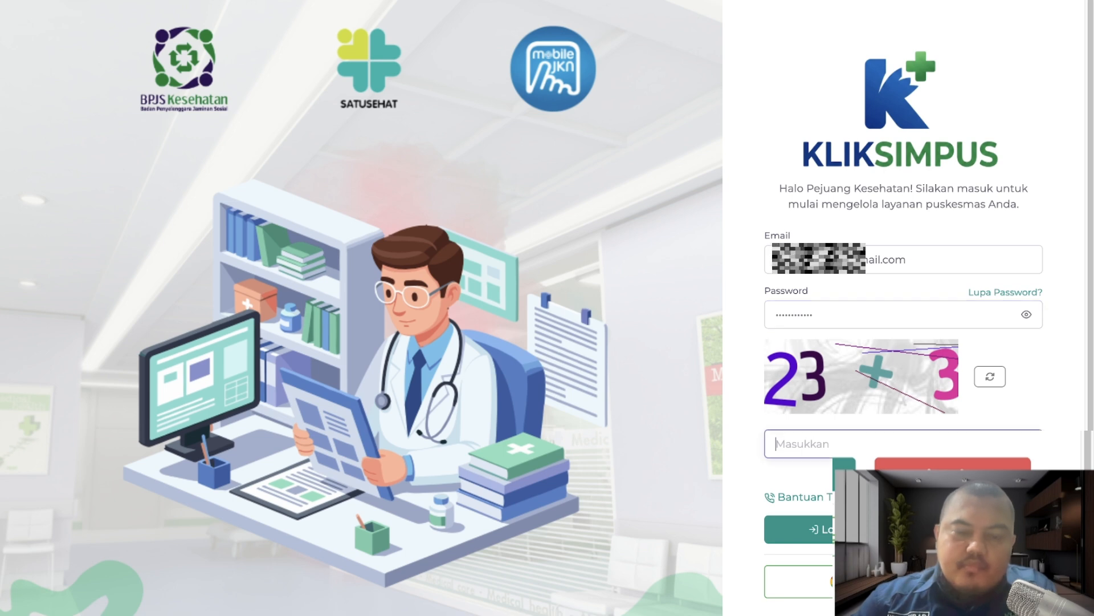
type("26")
key("Return")
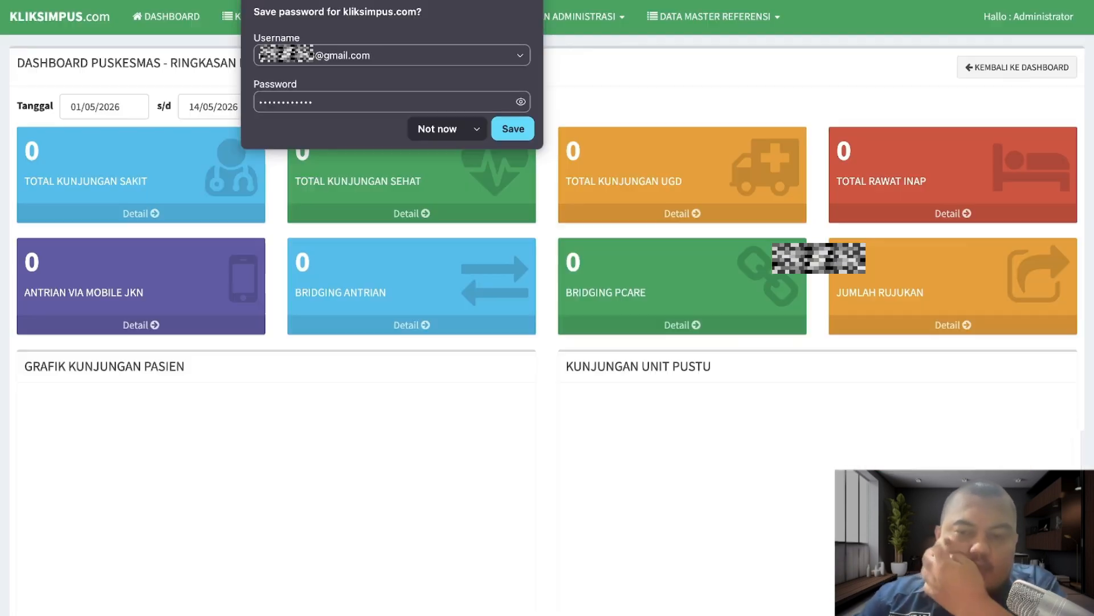
- Edit KLASTER 3 DEWASA in Data Referensi Poliklinik and confirm TTV stays SESUAI SETTING UTAMA
left_click(706, 22)
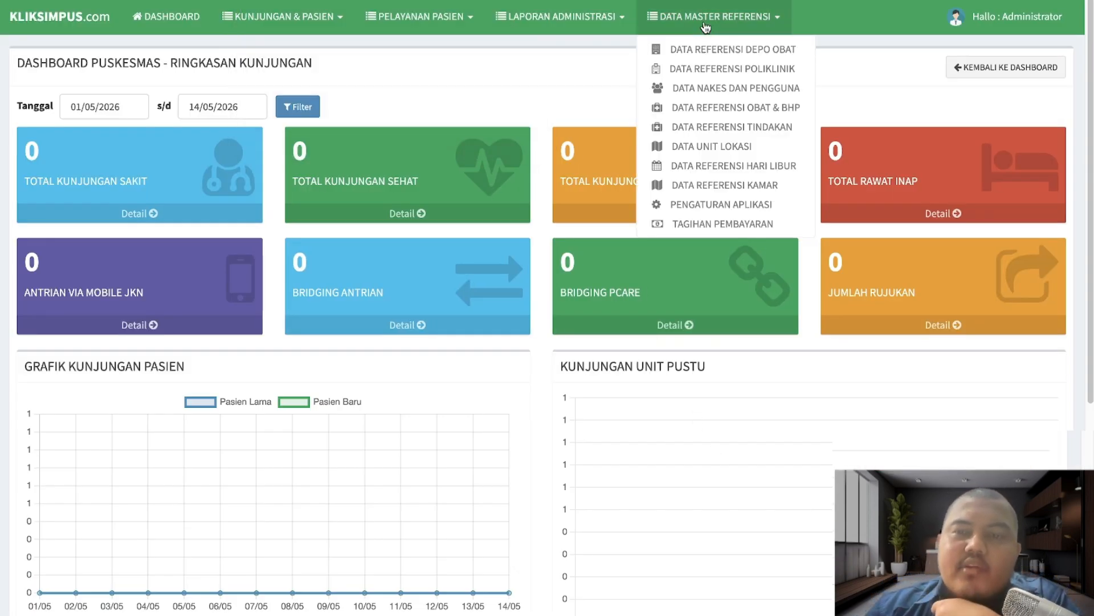
left_click(720, 69)
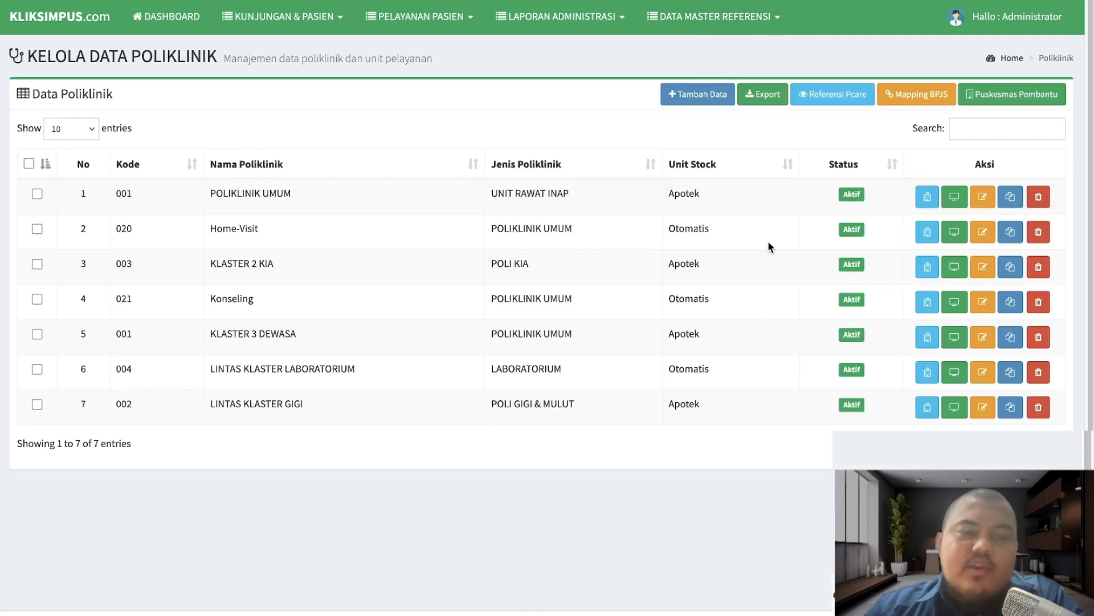
left_click(983, 338)
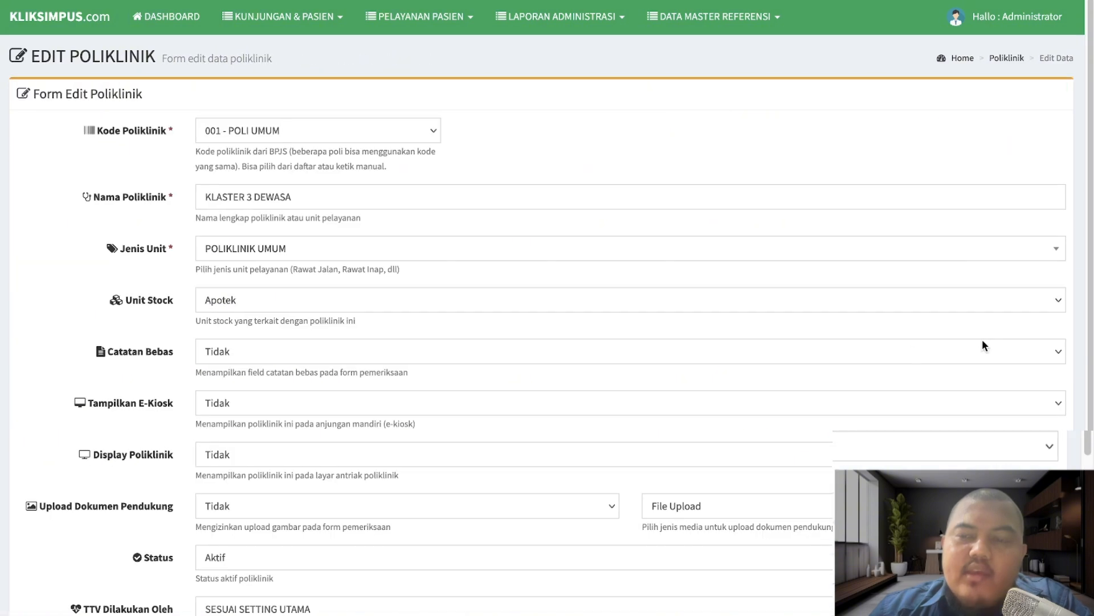
scroll(534, 506, "down", 3)
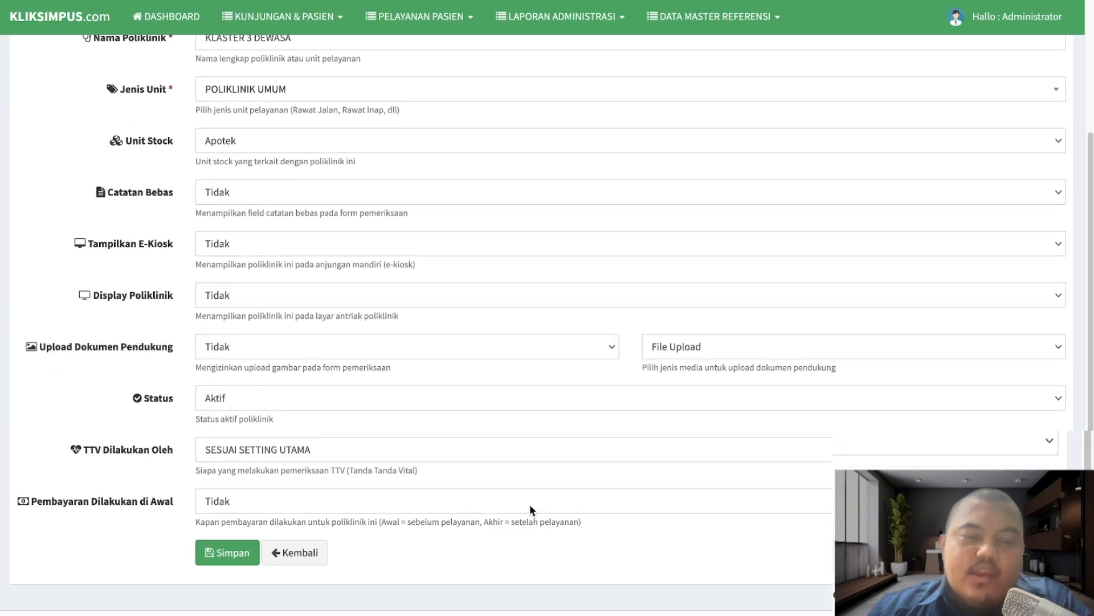
left_click(347, 450)
left_click(351, 446)
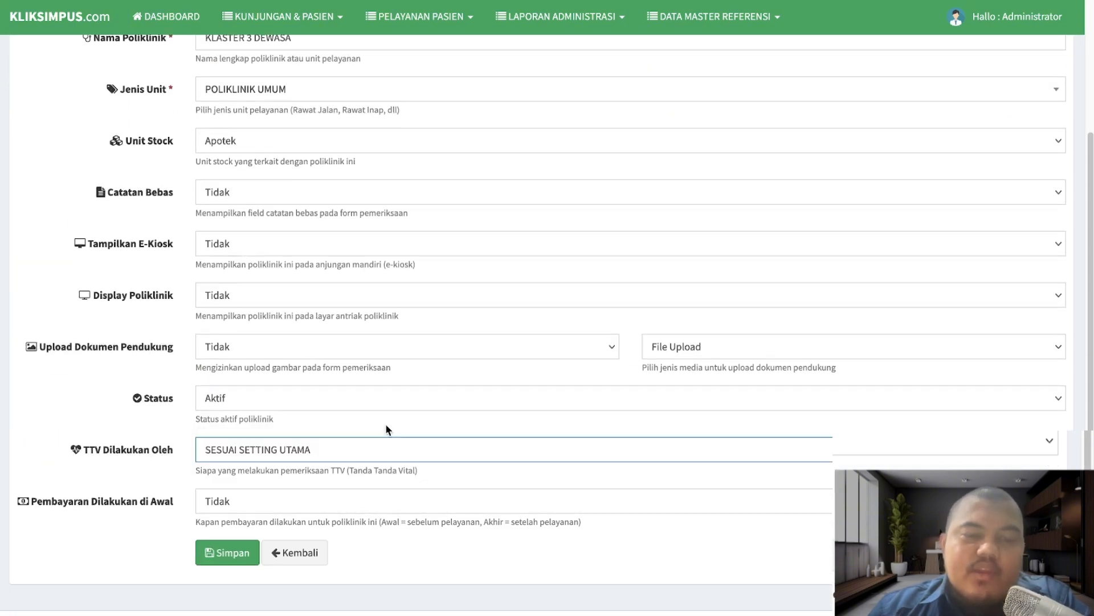
left_click(746, 17)
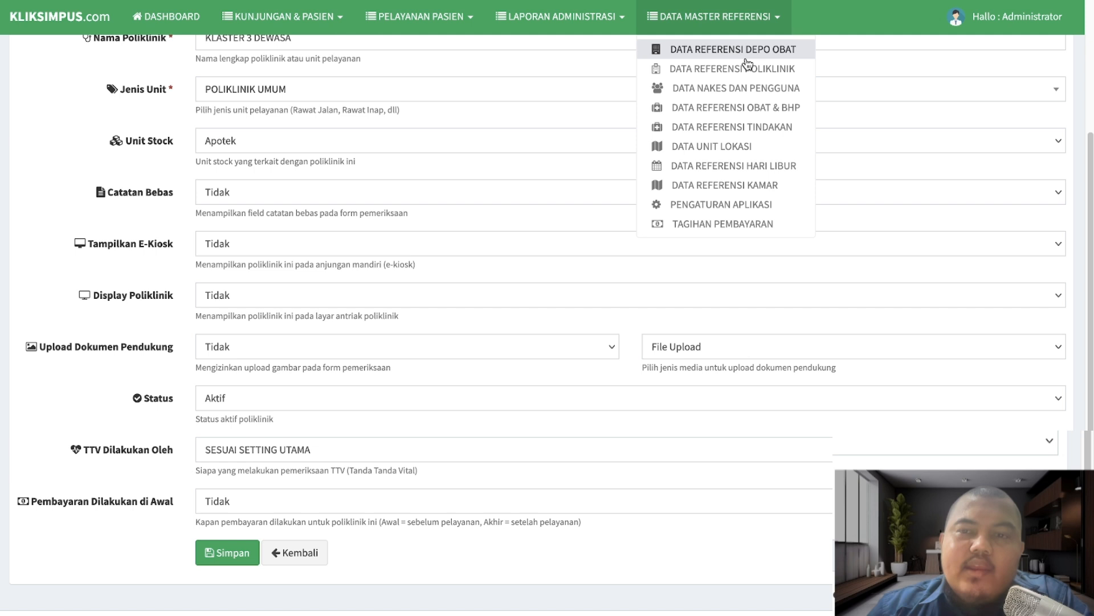
- Open Setting Pelayanan to confirm TTV is performed by STAFF PERAWAT
left_click(734, 206)
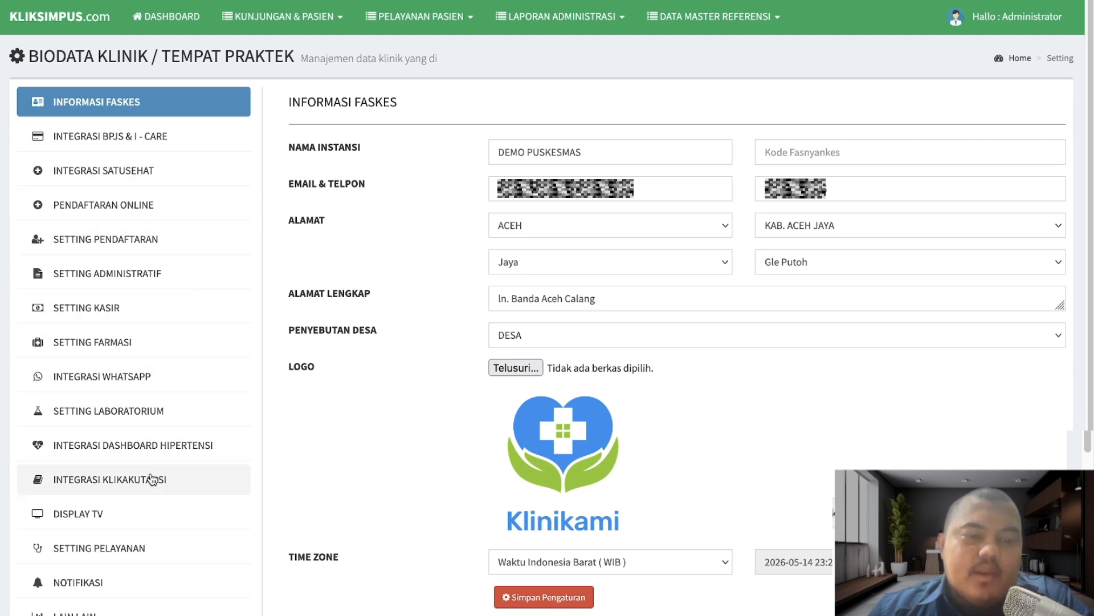
left_click(131, 547)
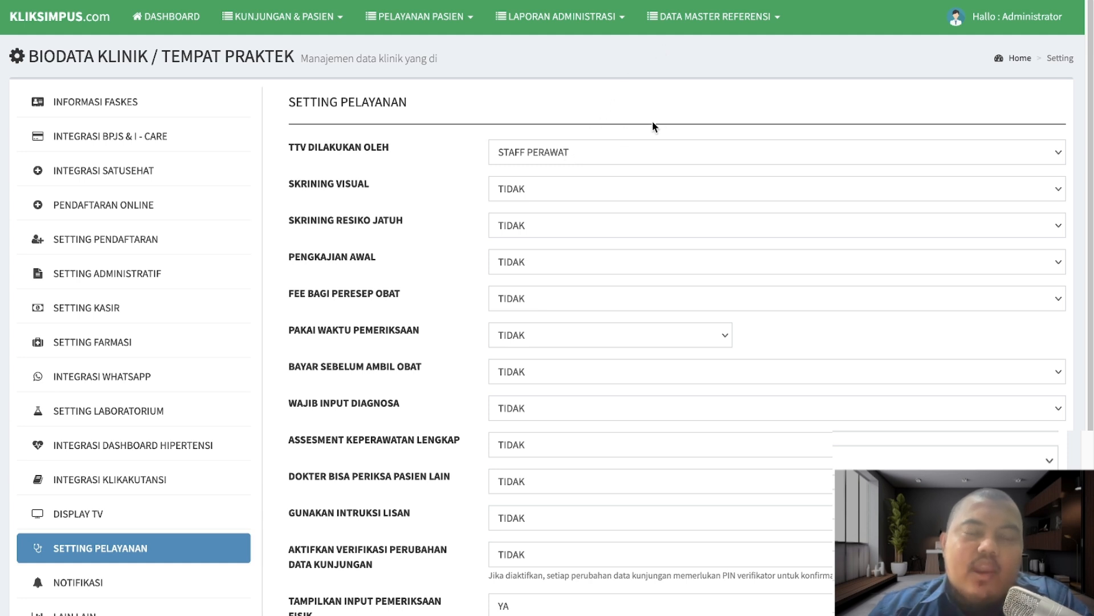
left_click(702, 29)
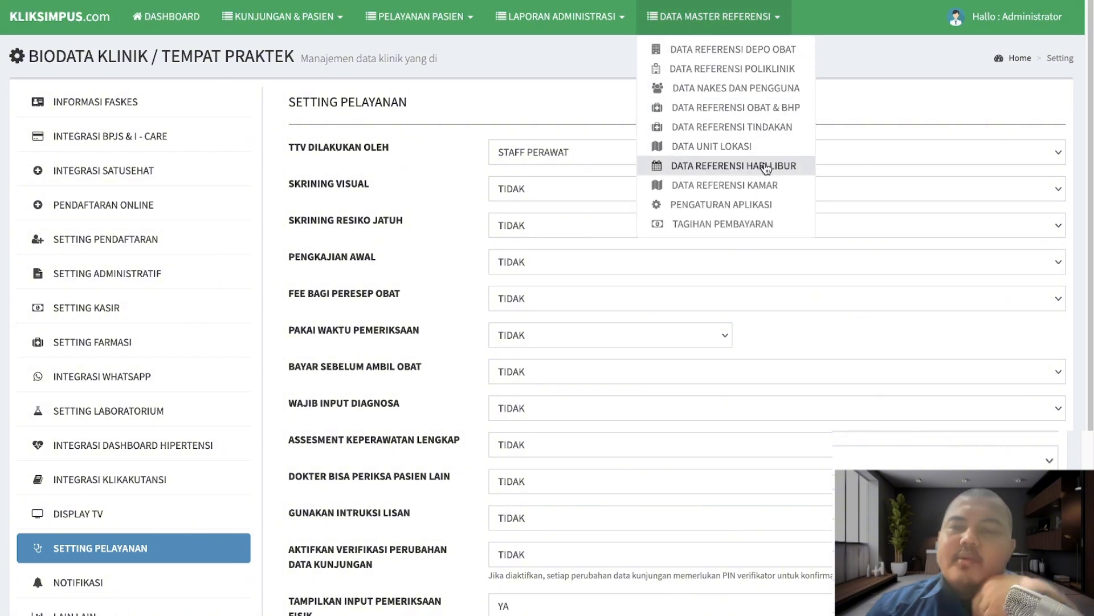
- Set TTV Dilakukan Oleh to DOKTER/ BIDAN for KLASTER 2 KIA and save the polyclinic
left_click(775, 68)
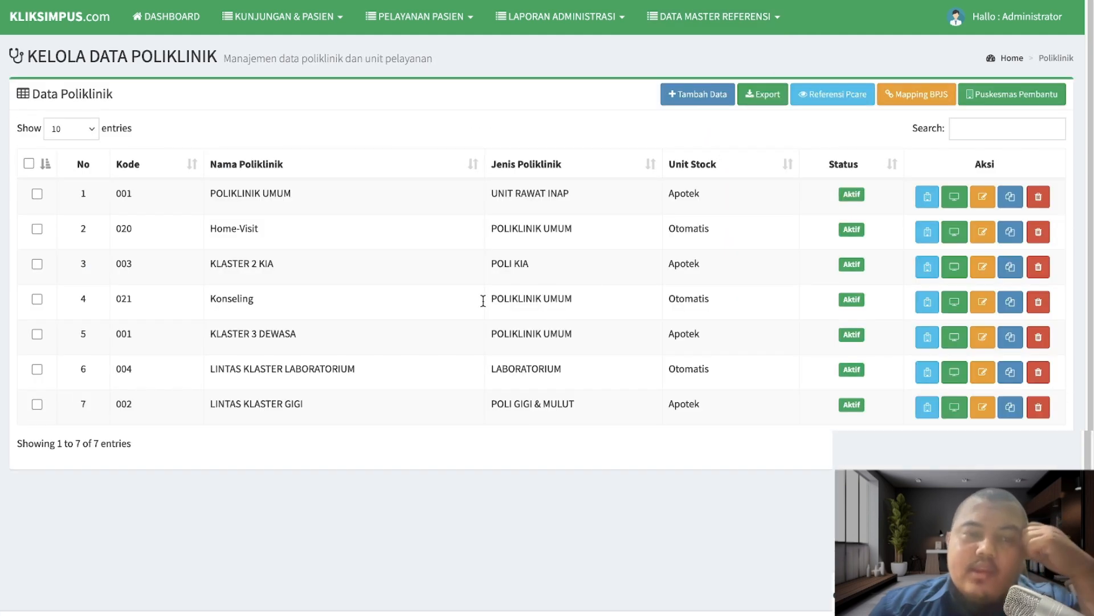
left_click(982, 268)
scroll(519, 462, "down", 3)
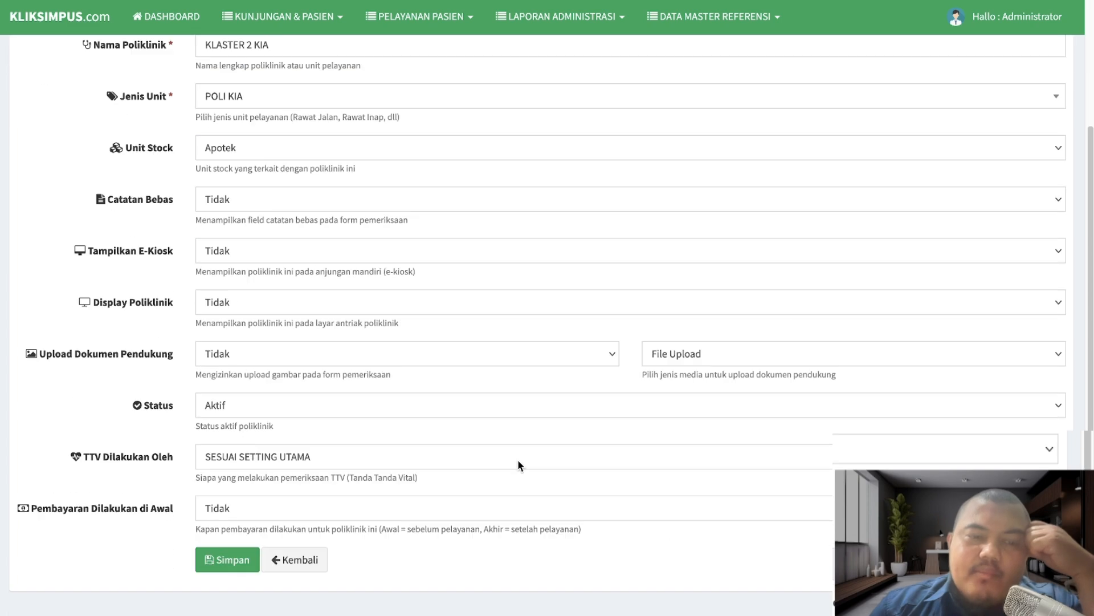
left_click(385, 450)
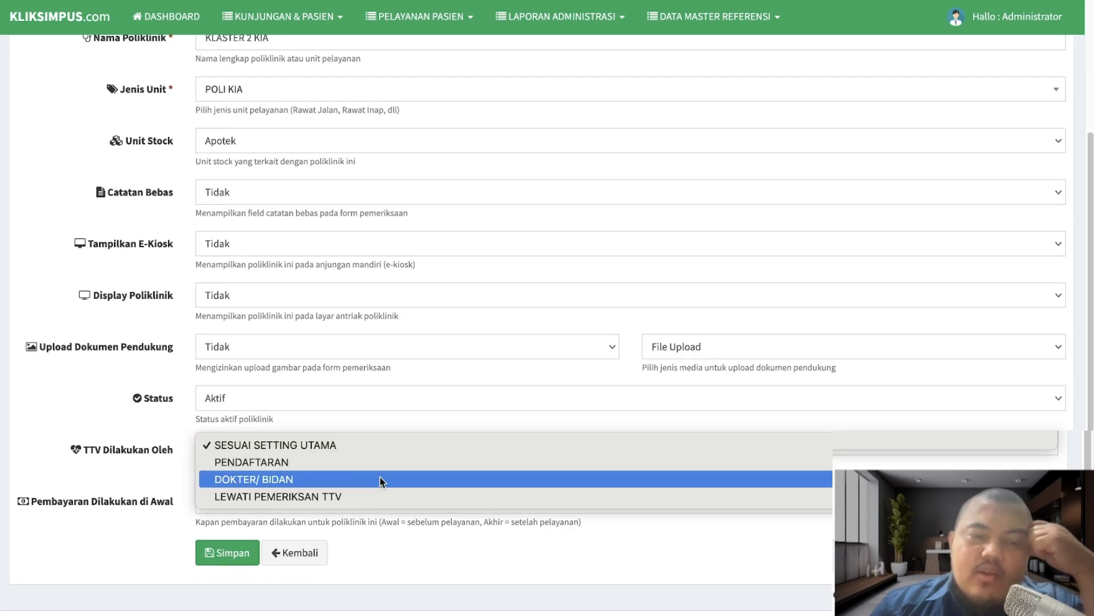
left_click(380, 479)
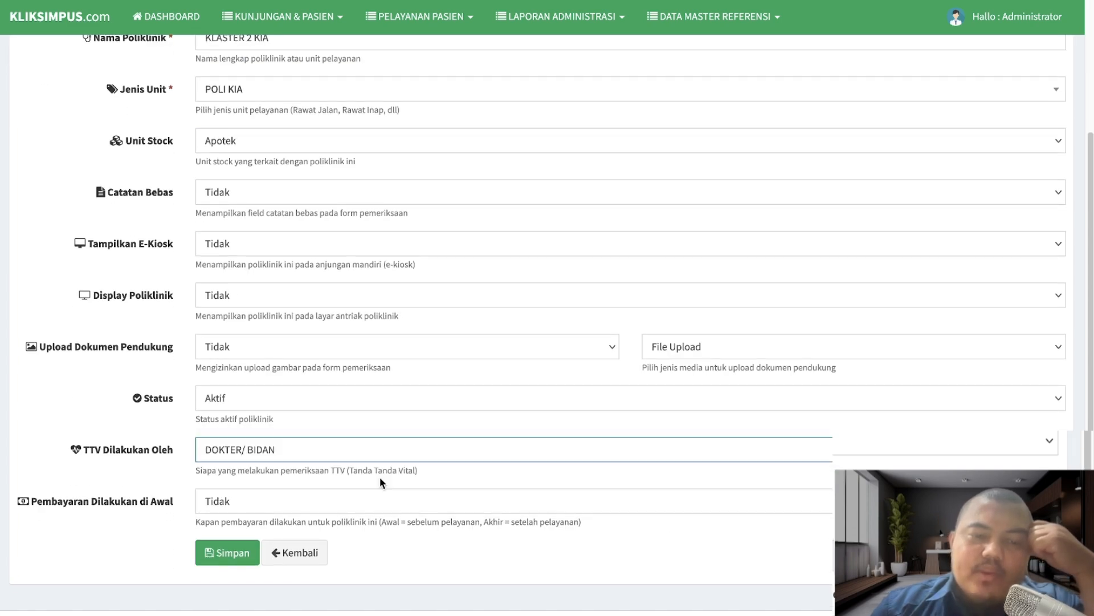
left_click(231, 553)
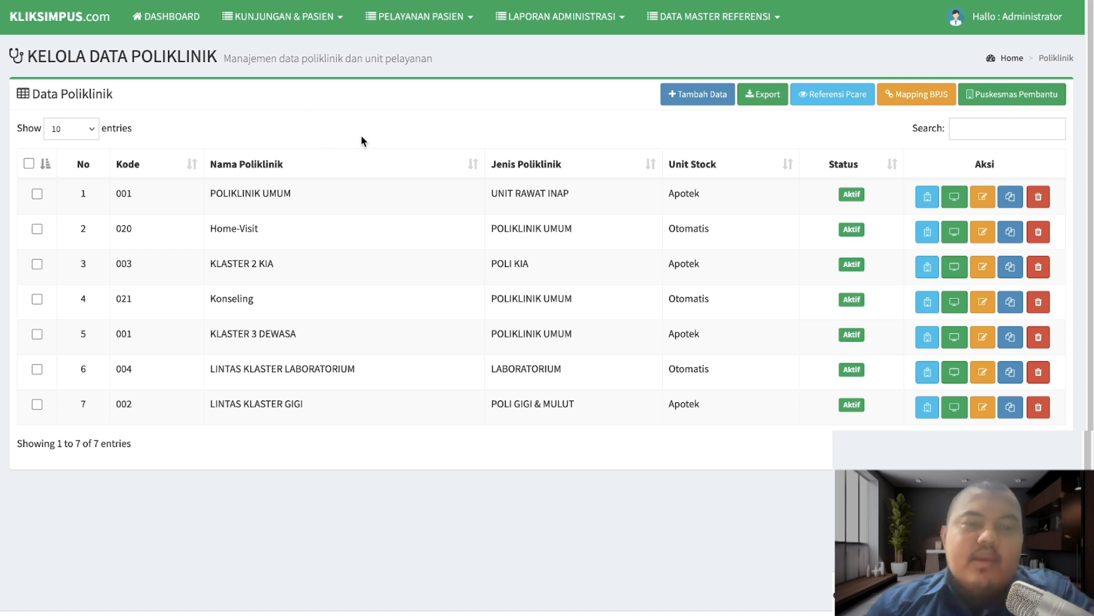
- Open Laporan Rawat Jalan and check the Pemeriksaan Perawat and Pendaftaran tabs
left_click(297, 26)
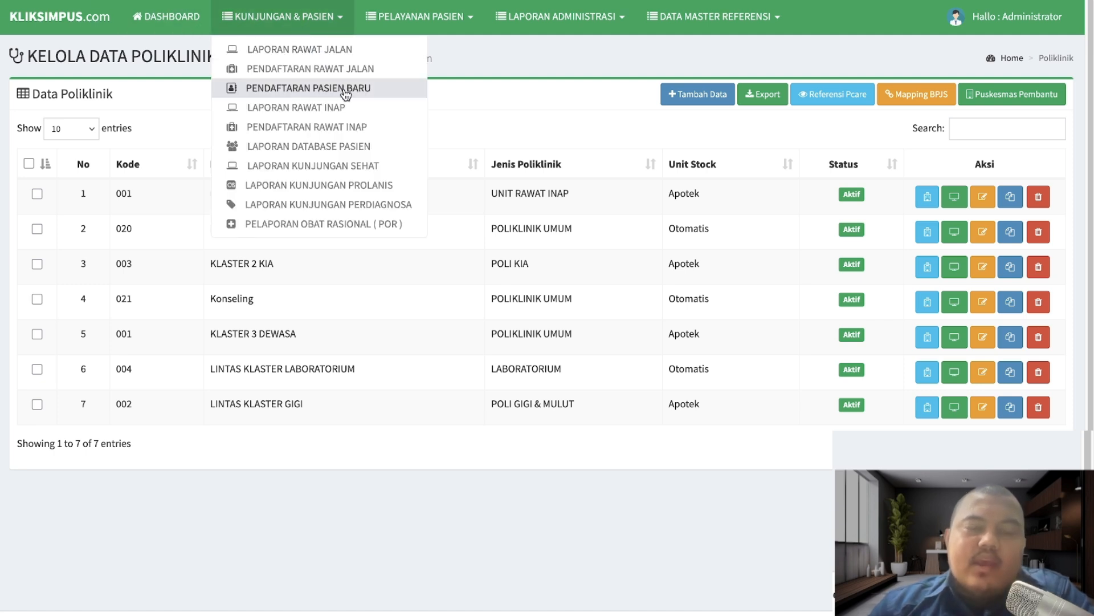
left_click(351, 52)
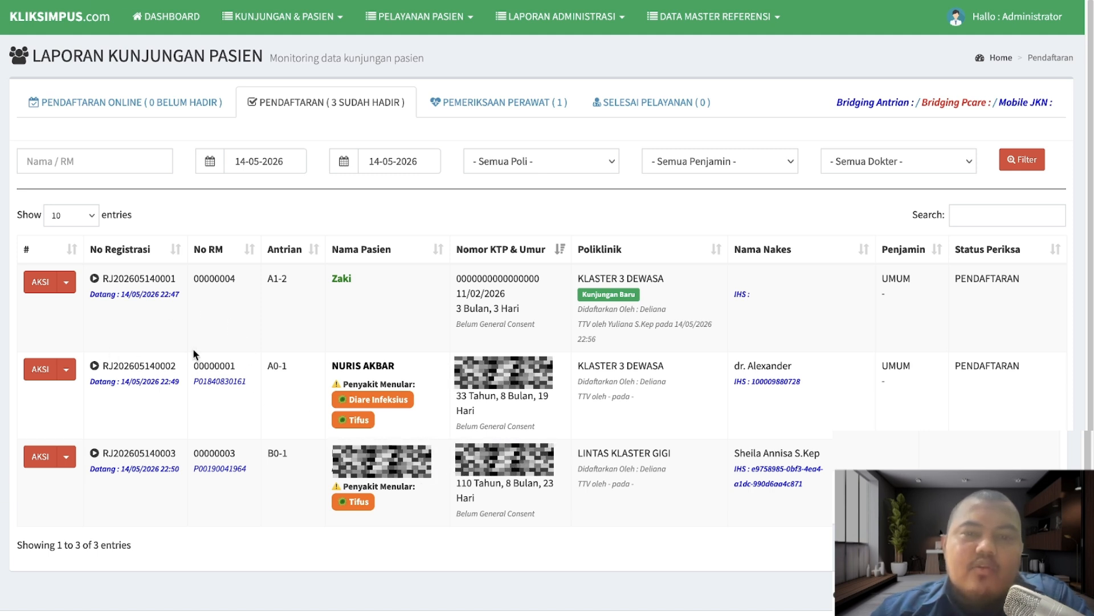
left_click(488, 105)
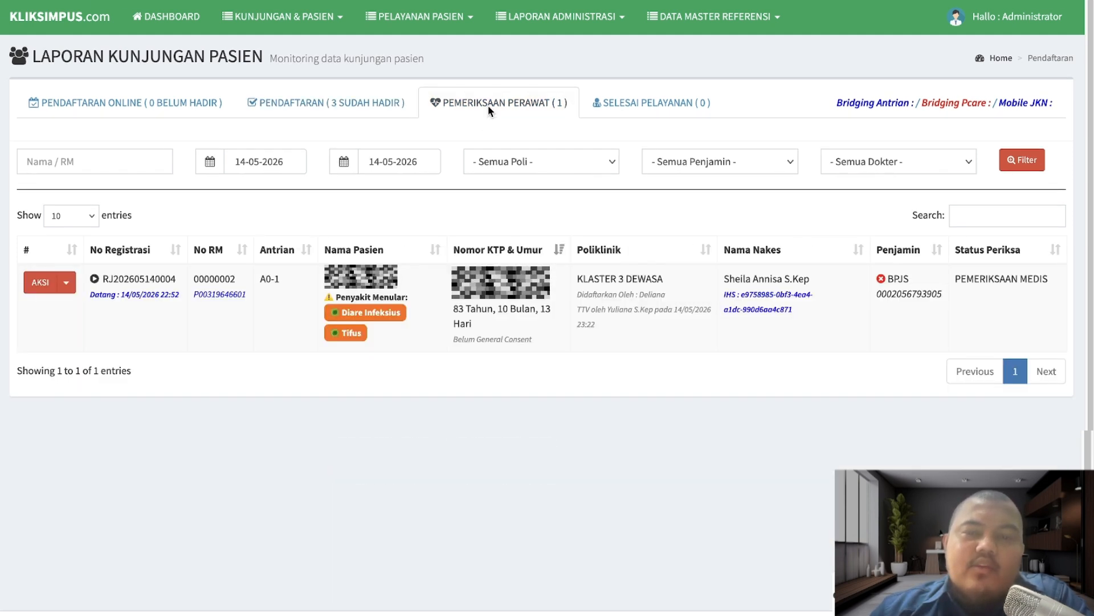
left_click(351, 107)
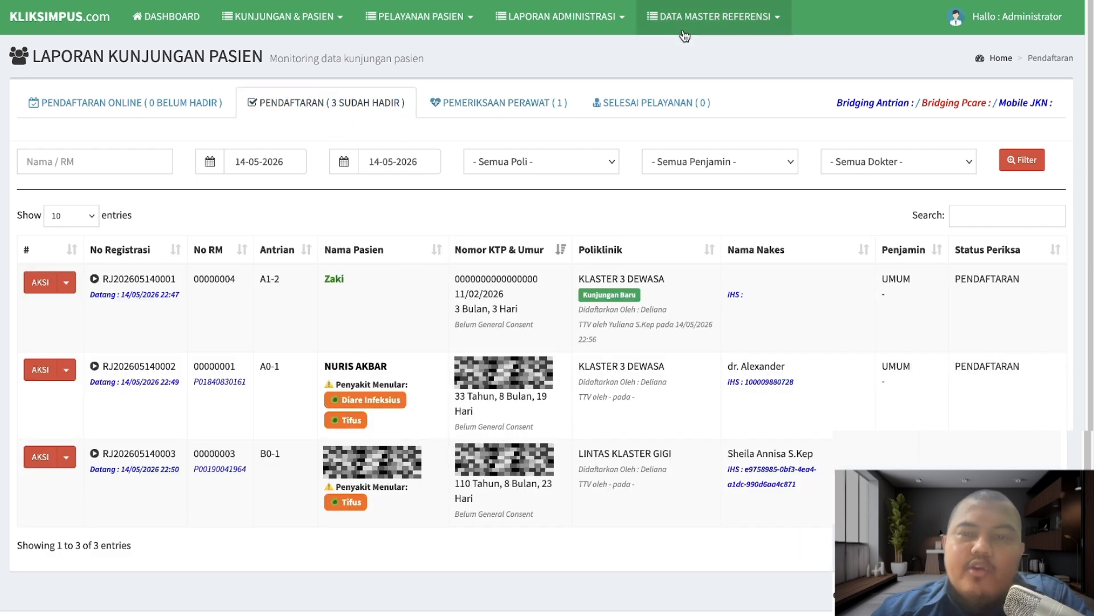
- Copy the nurse's e-mail address from Data Nakes dan Pengguna > Data Perawat
left_click(714, 16)
left_click(699, 88)
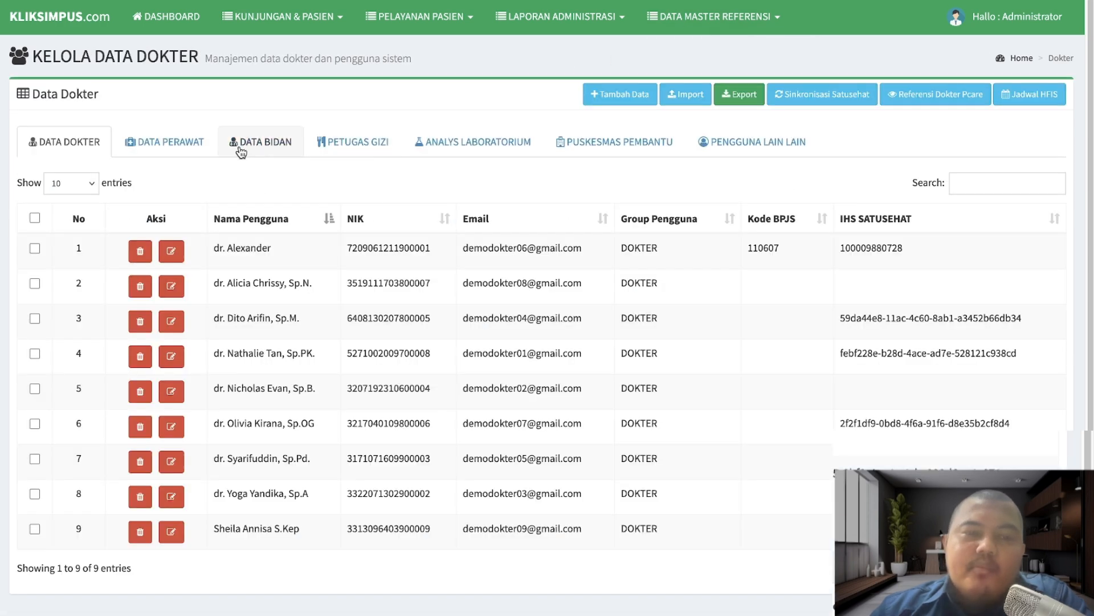
left_click(200, 142)
left_click_drag(499, 249, 606, 249)
right_click(576, 249)
left_click(610, 262)
- Log out of the administrator account and log in as the nurse, solving the captcha, then open visit reports
left_click(1030, 17)
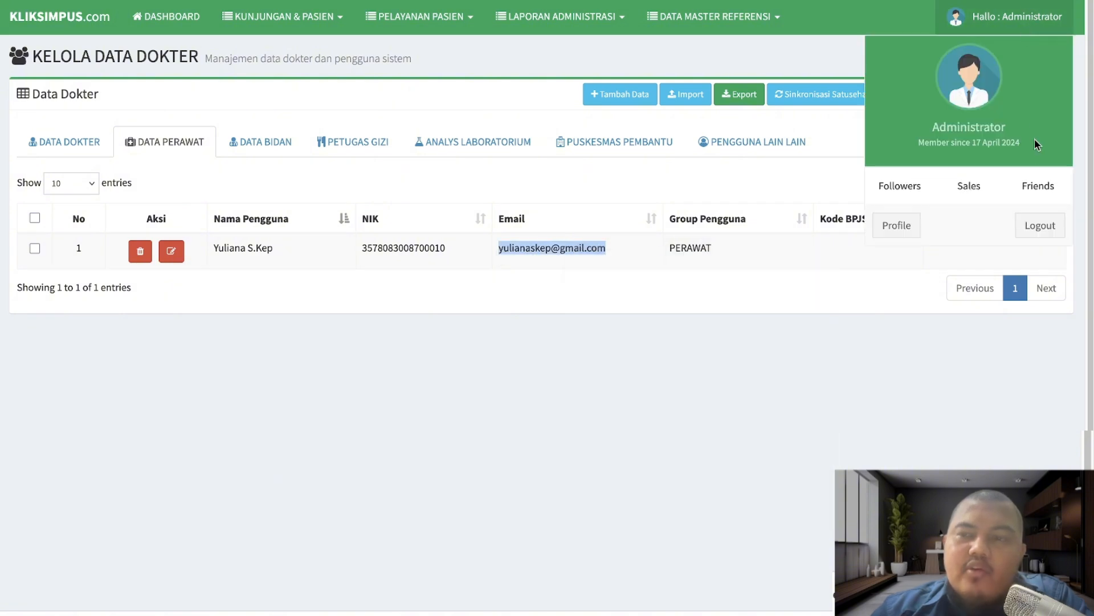
left_click(1038, 225)
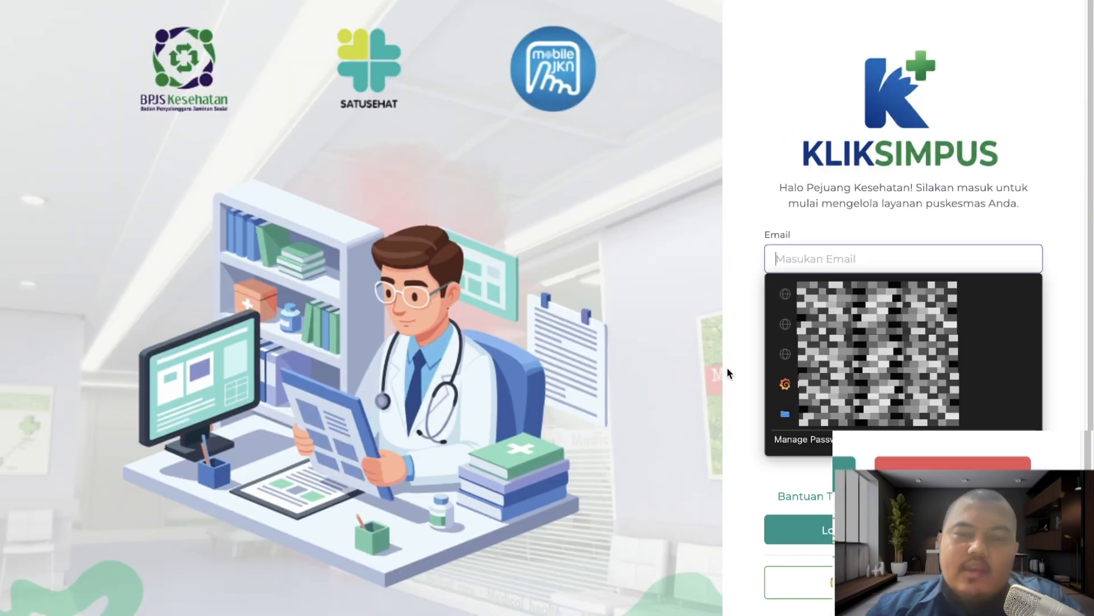
left_click(858, 258)
key("ctrl+v")
left_click(843, 287)
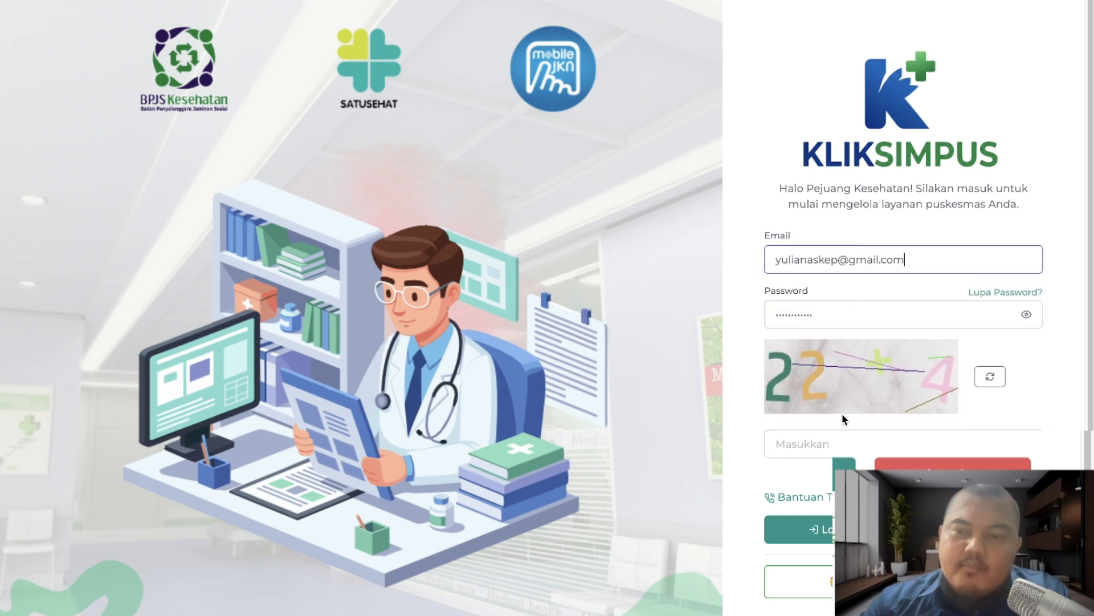
left_click(842, 444)
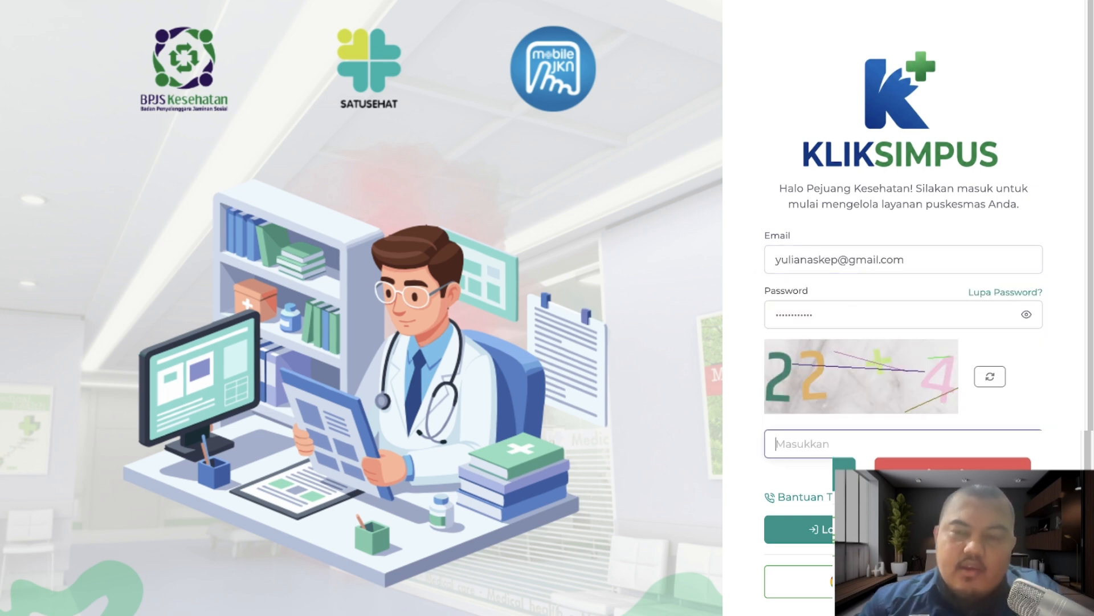
type("26")
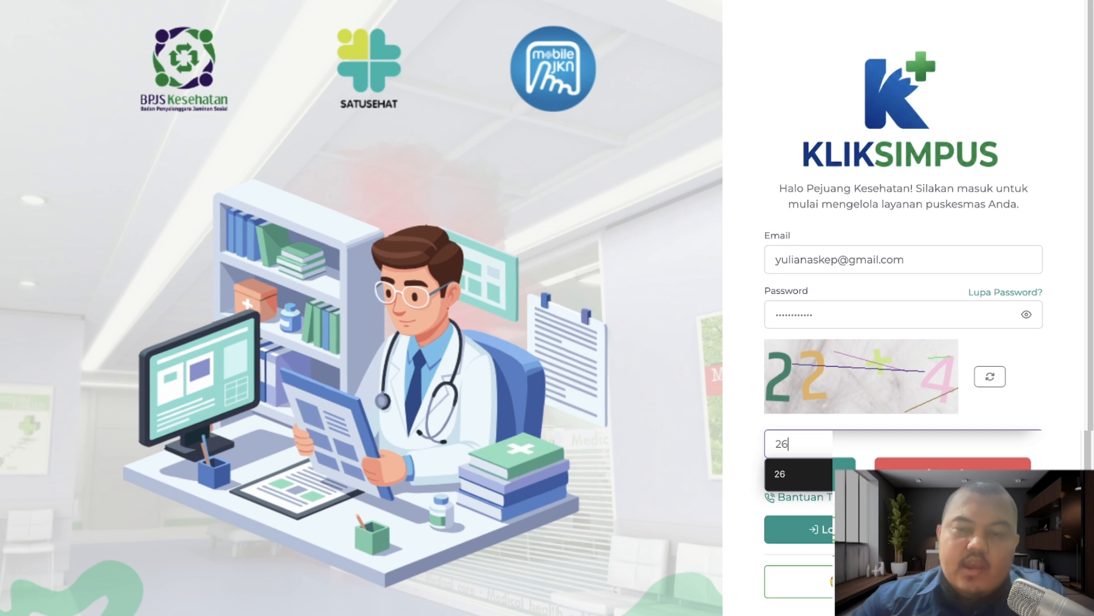
left_click(820, 532)
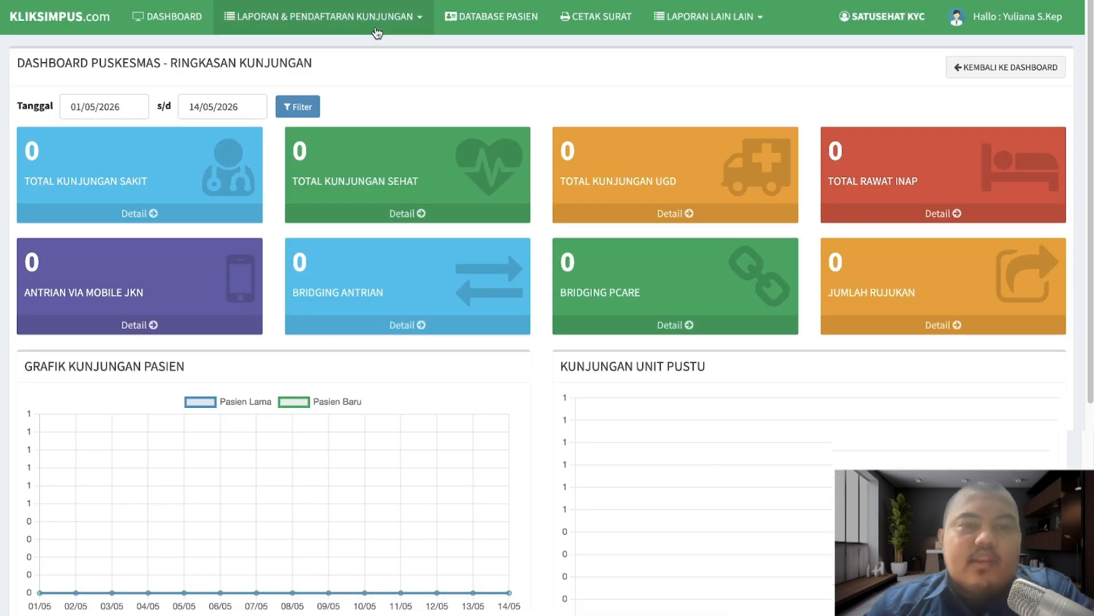
left_click(342, 16)
- Open the third patient's vital-sign form and enter complaint 'pasien mengeluh sakit pada', 36 °C, 99%, 160 cm, 60 kg
left_click(338, 48)
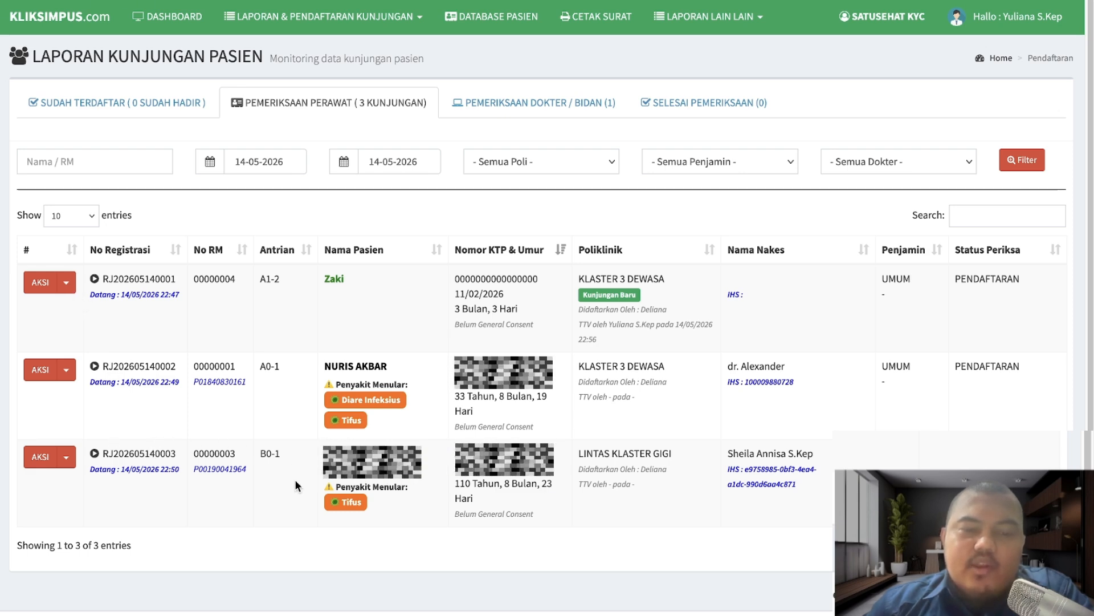
left_click(66, 457)
left_click(92, 502)
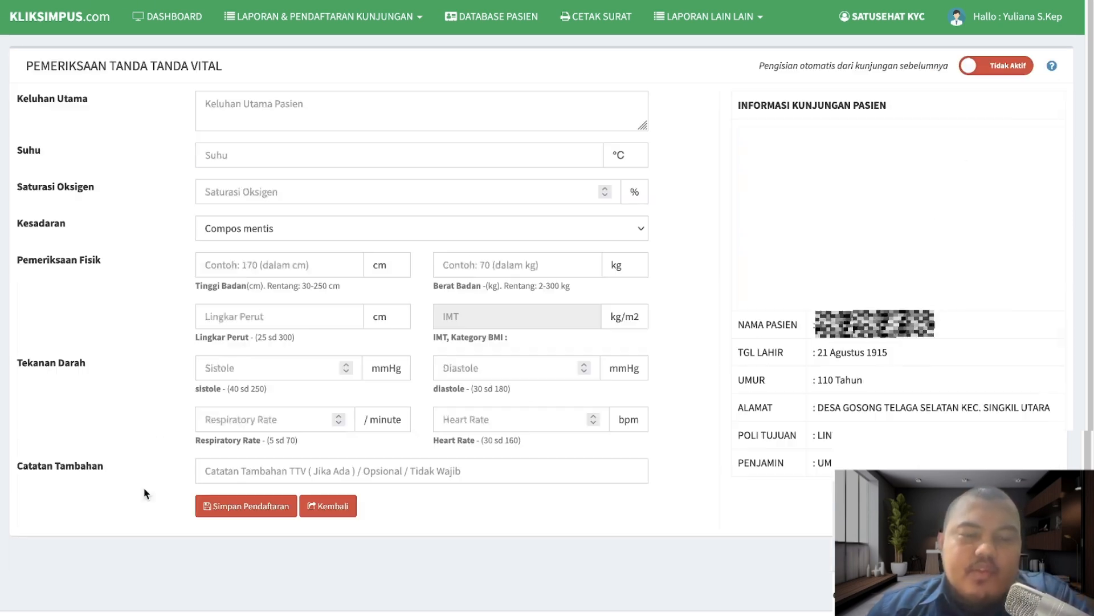
left_click(318, 108)
type("pasien men")
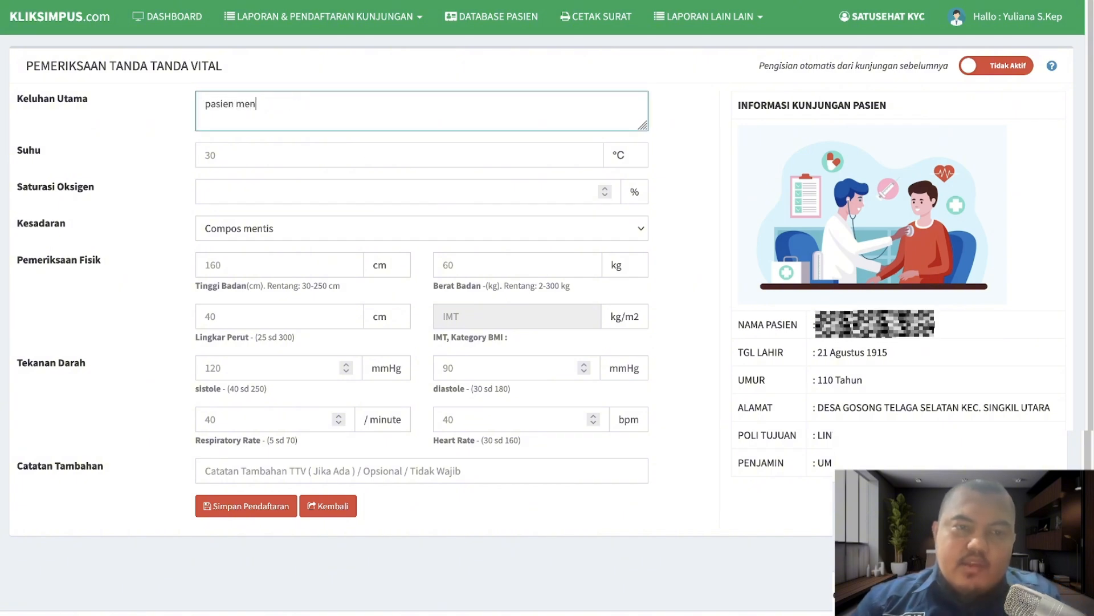
type("geluh sakit ")
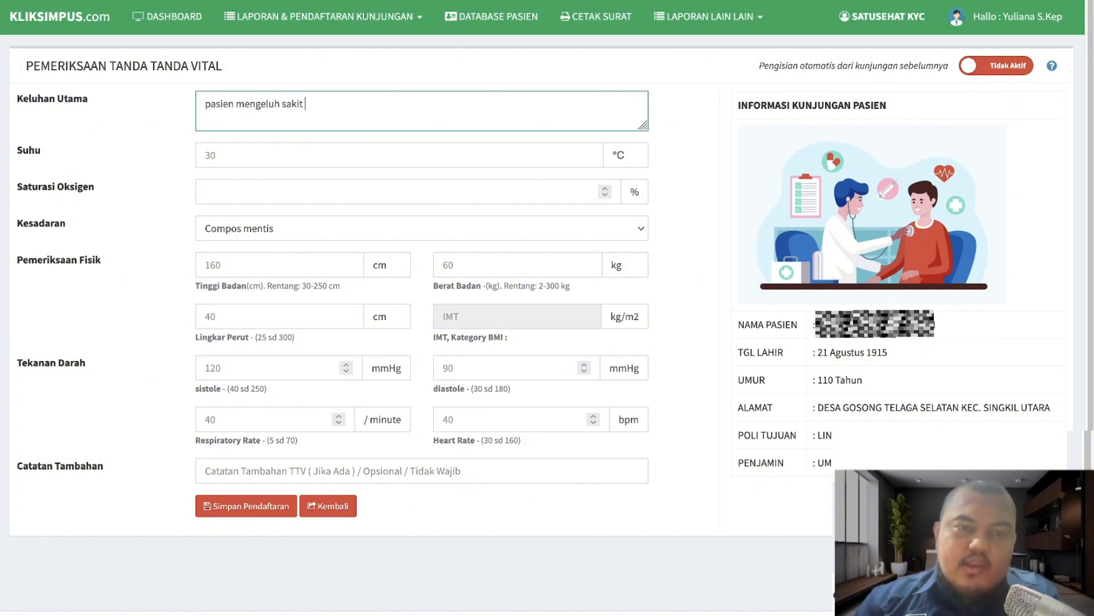
type("pada kaki")
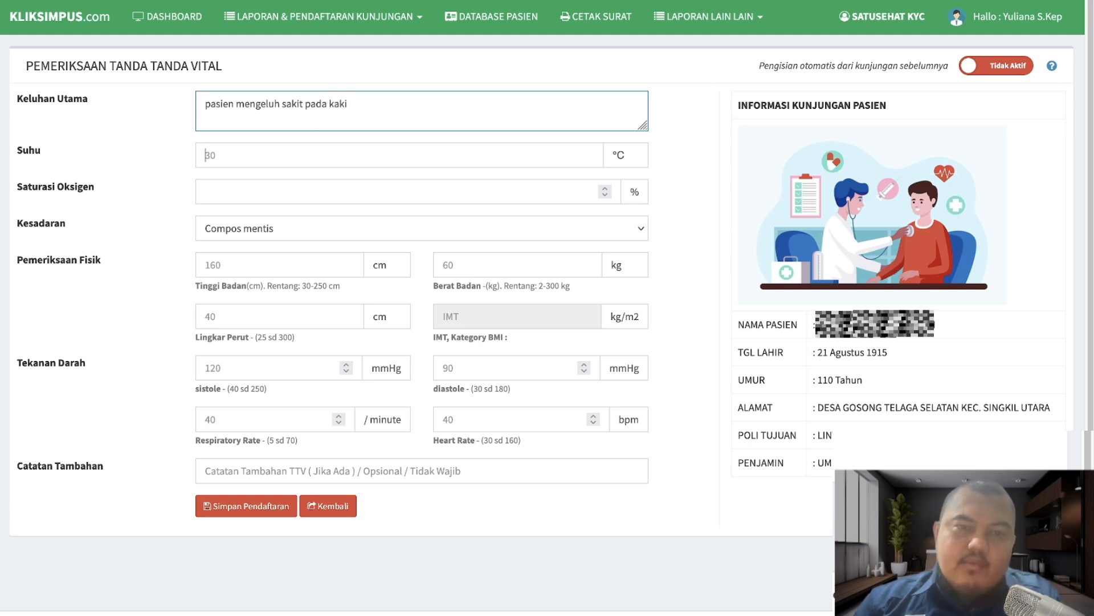
left_click(206, 154)
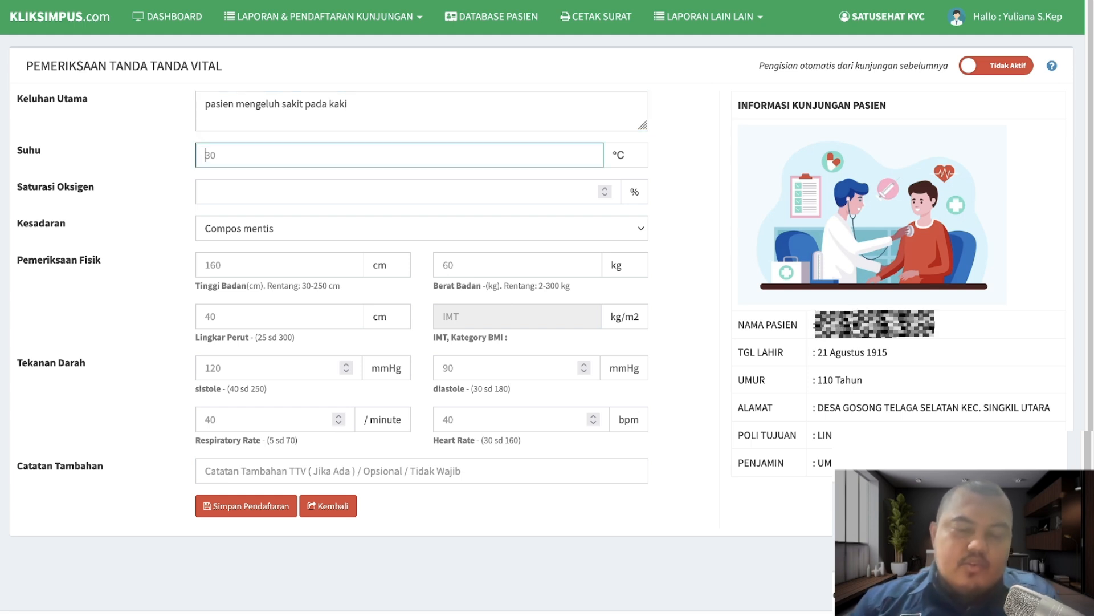
type("36")
key("Tab")
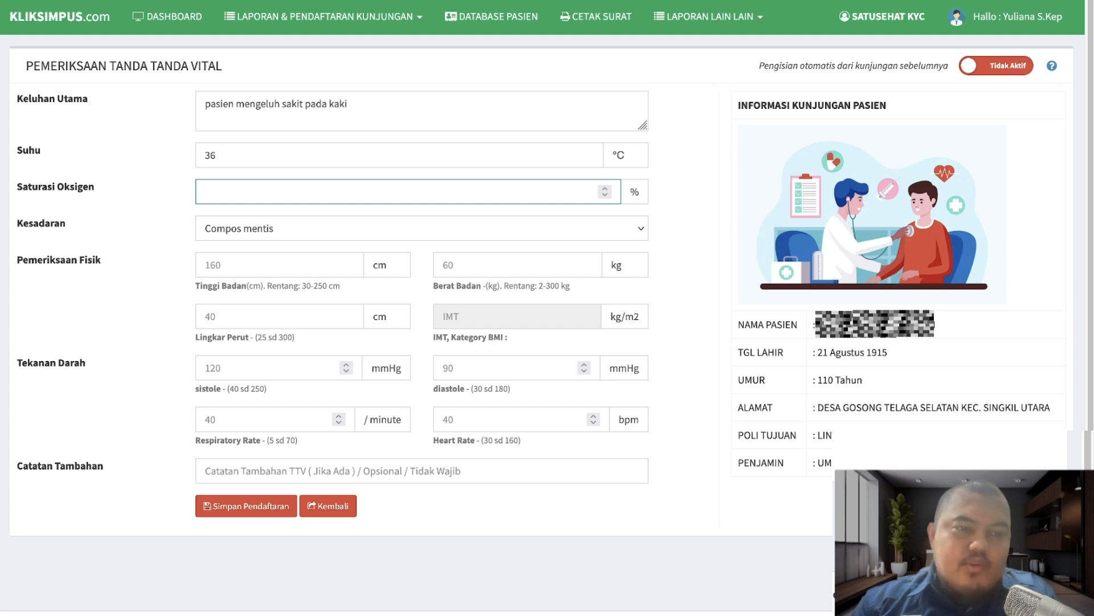
type("99")
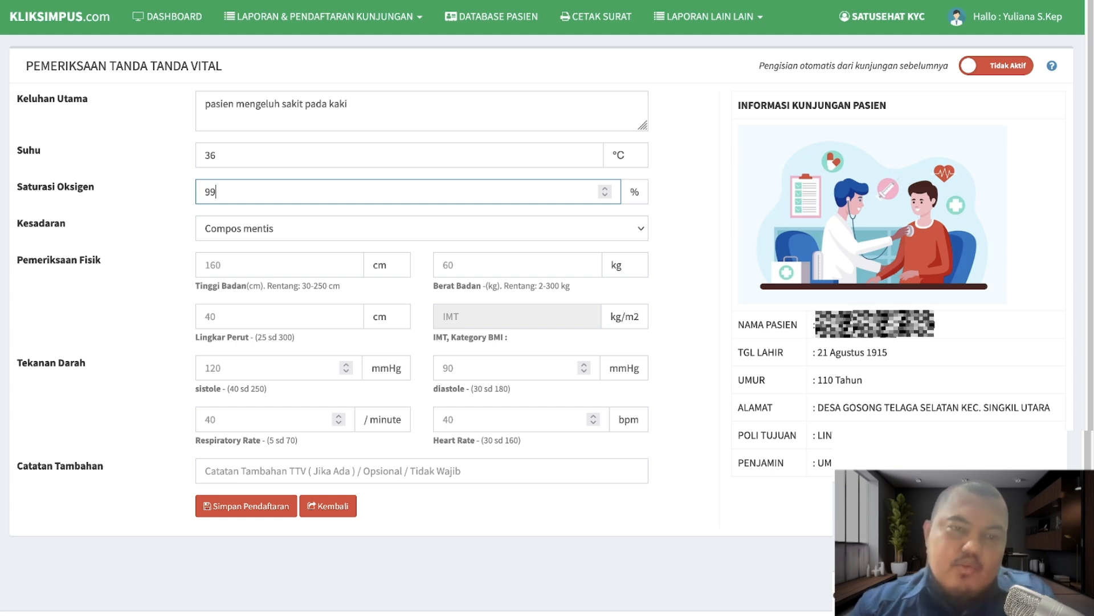
key("Tab")
key("Tab")
type("16")
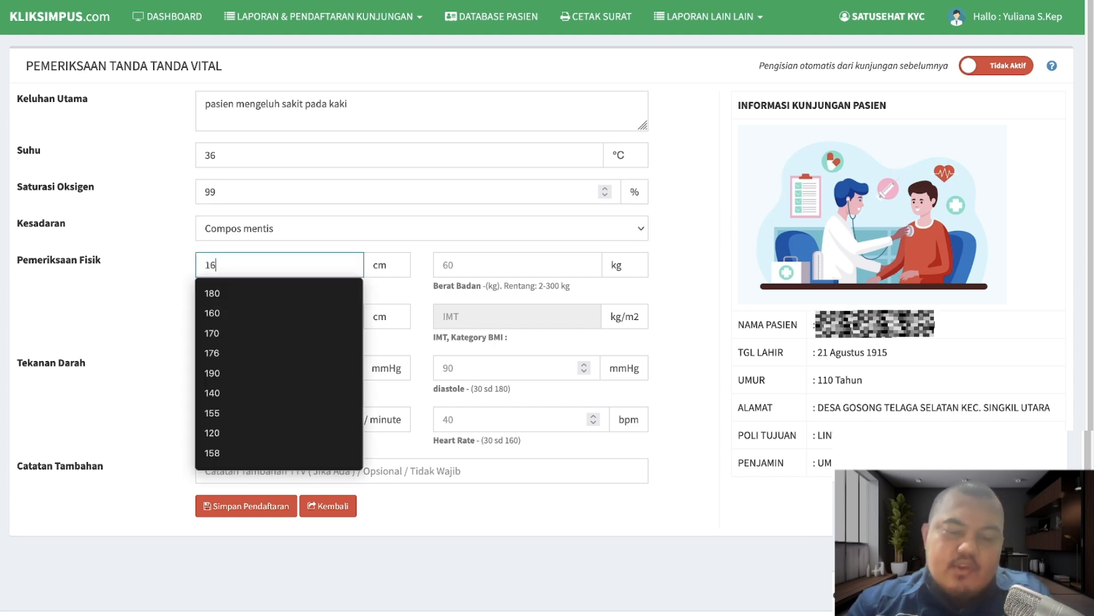
type("0")
key("Tab")
type("60")
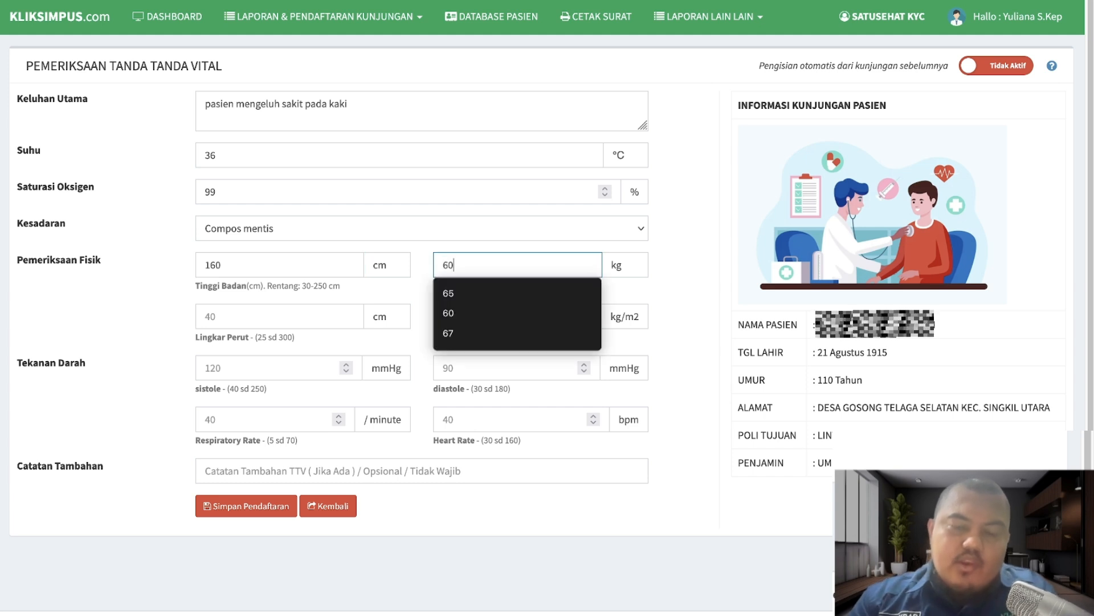
- Enter waist 40 cm, blood pressure 100/90, respiratory and heart rate 40, and save the vitals
key("Tab")
type("40")
key("Tab")
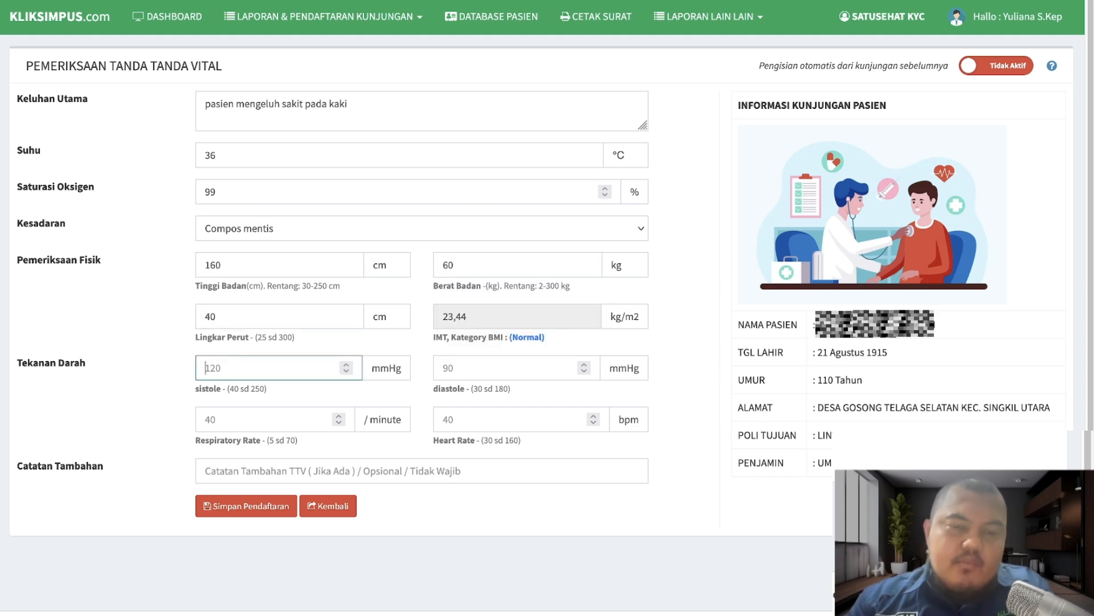
type("100")
key("Tab")
type("90")
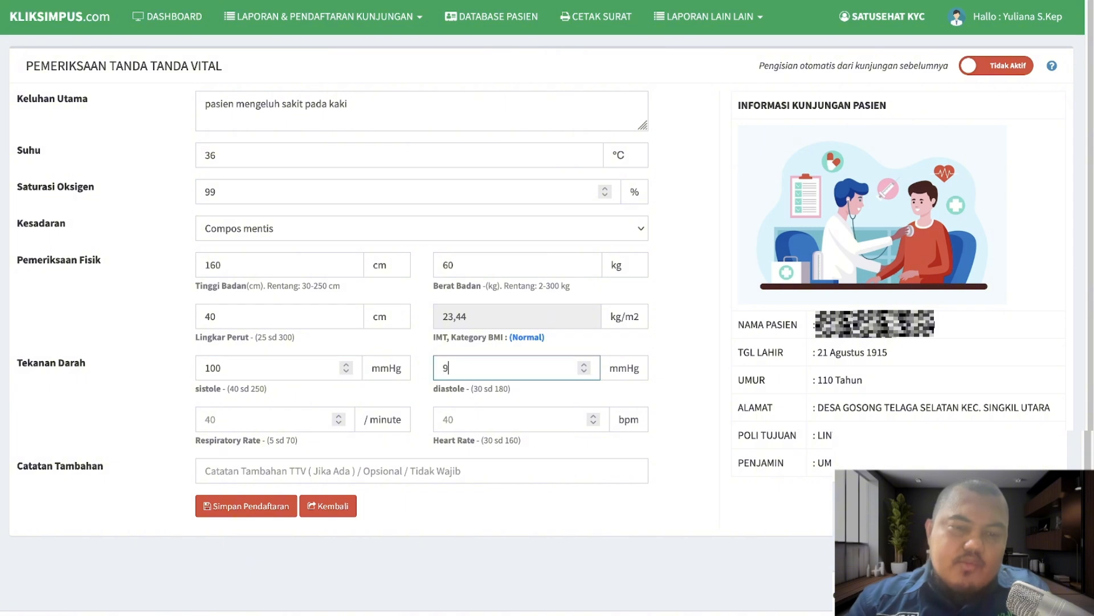
key("Tab")
type("40")
key("Tab")
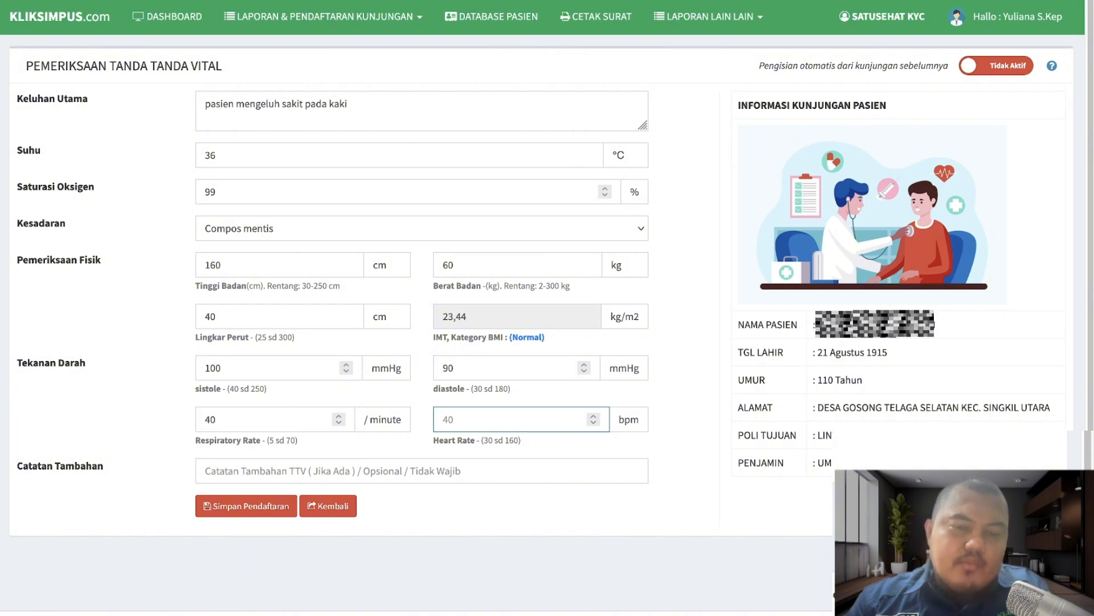
type("40")
key("Tab")
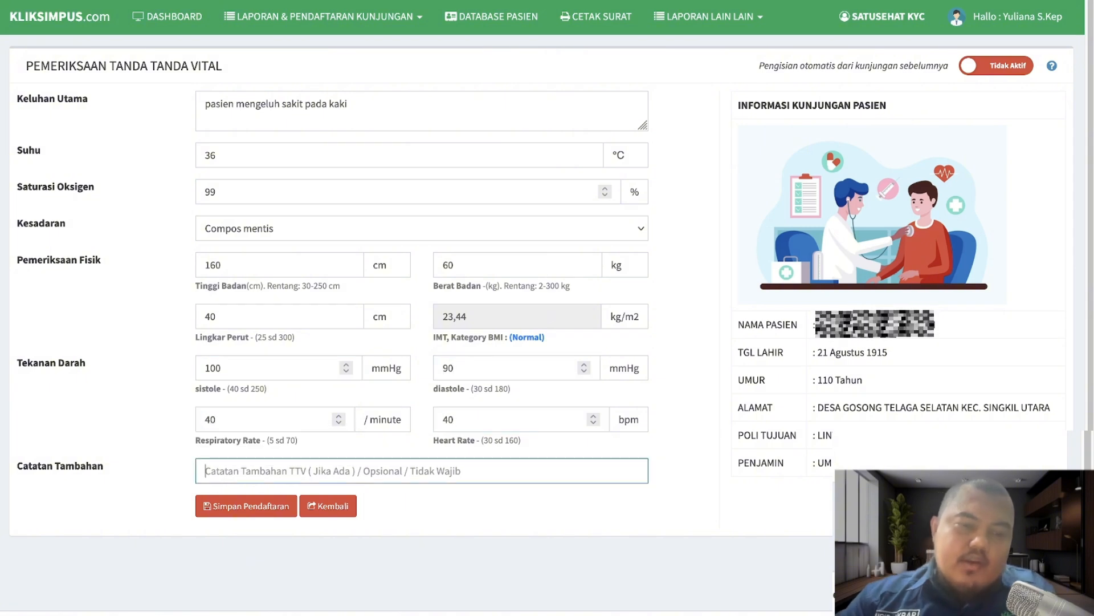
left_click(257, 508)
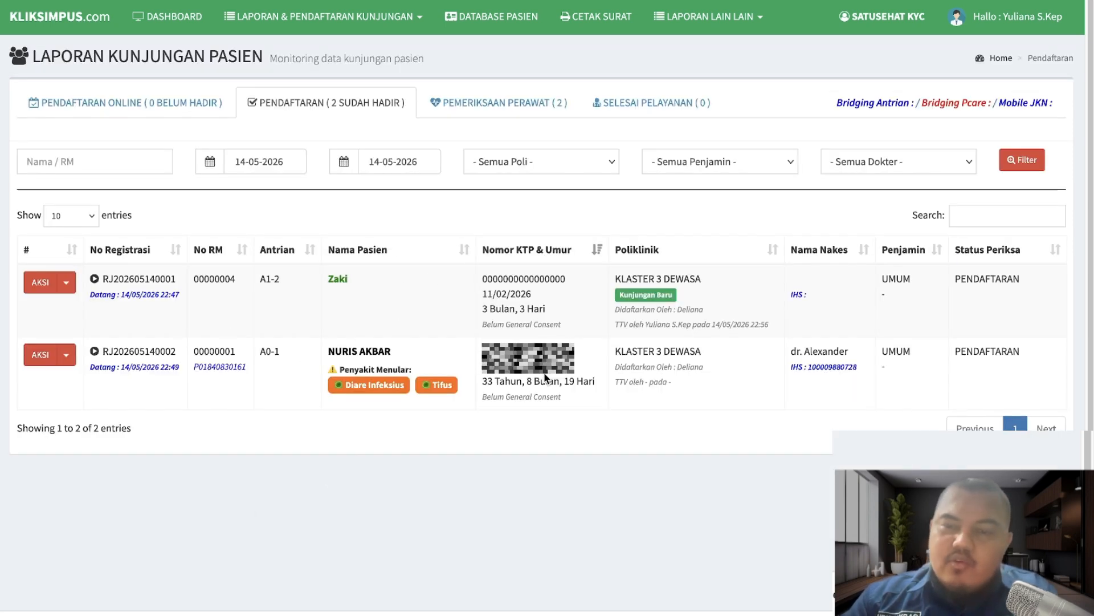
- Open the second patient's vital-sign form with complaint 'pasien ingin ambil rujukan', temperature 36 °C and oxygen 90%
left_click(67, 357)
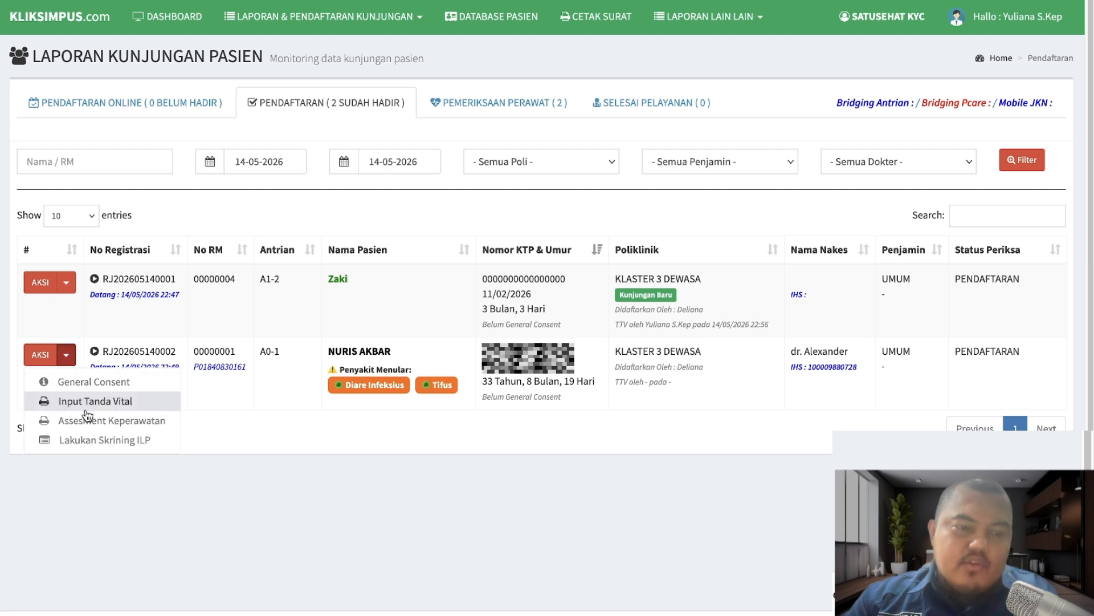
left_click(86, 399)
left_click(340, 115)
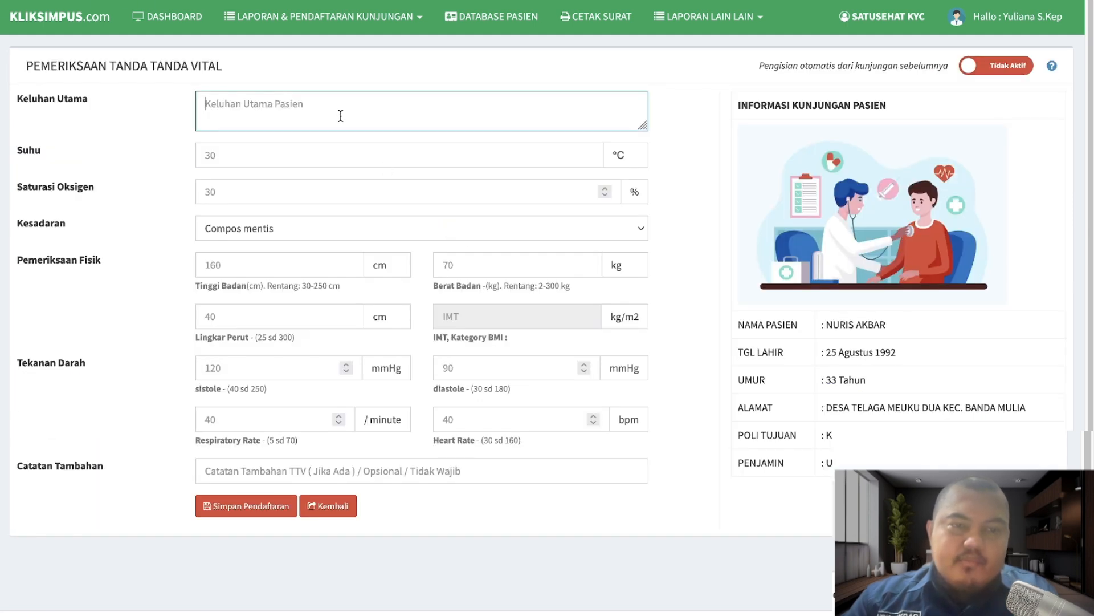
type("pasien ingin am")
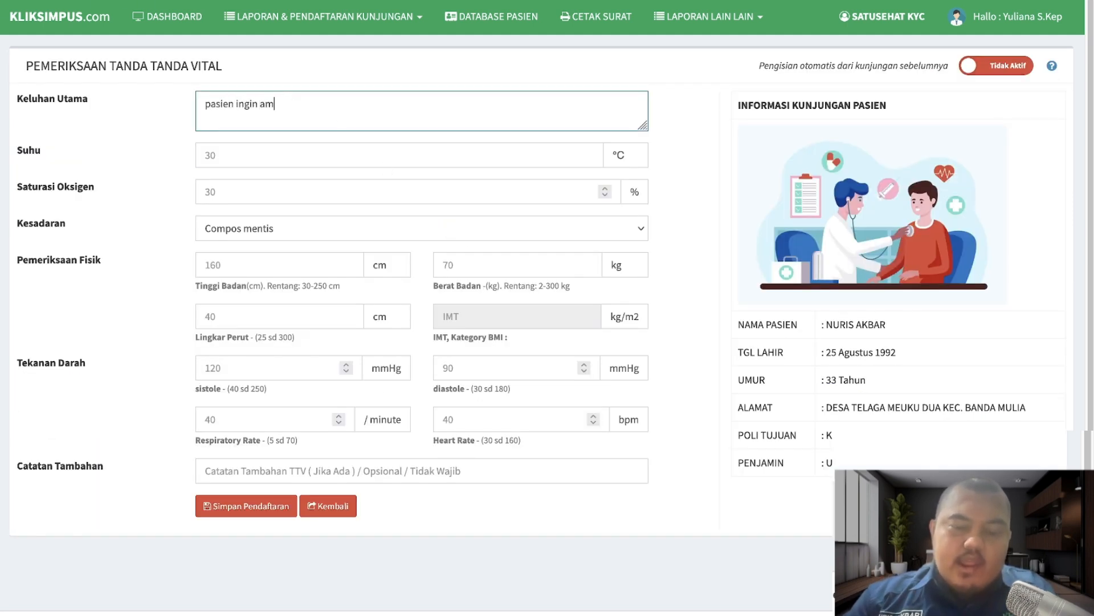
type("bil rujukan")
key("Tab")
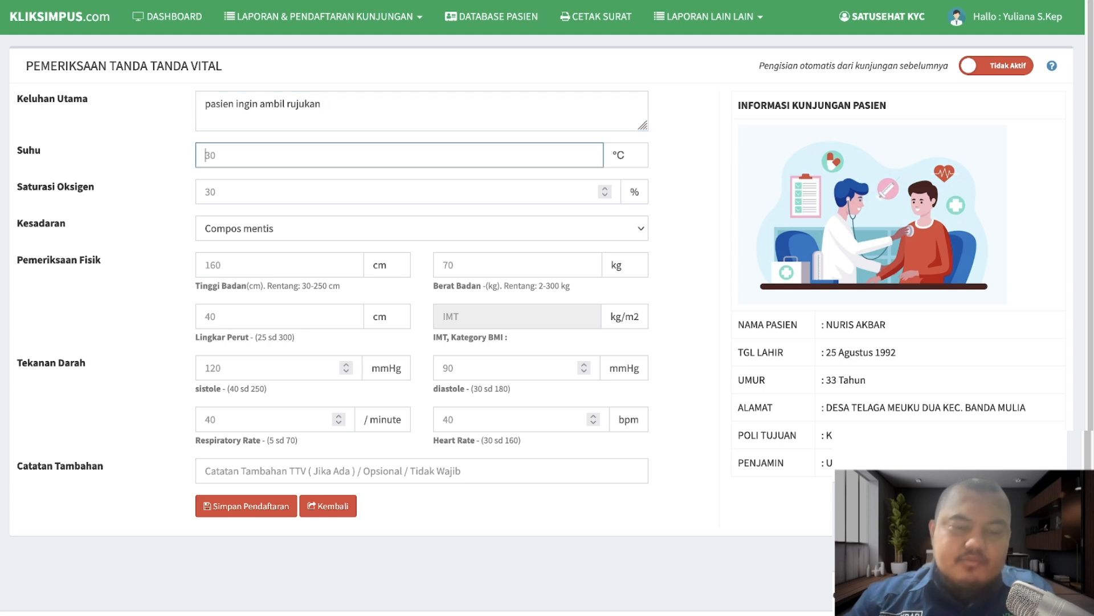
type("30")
key("Tab")
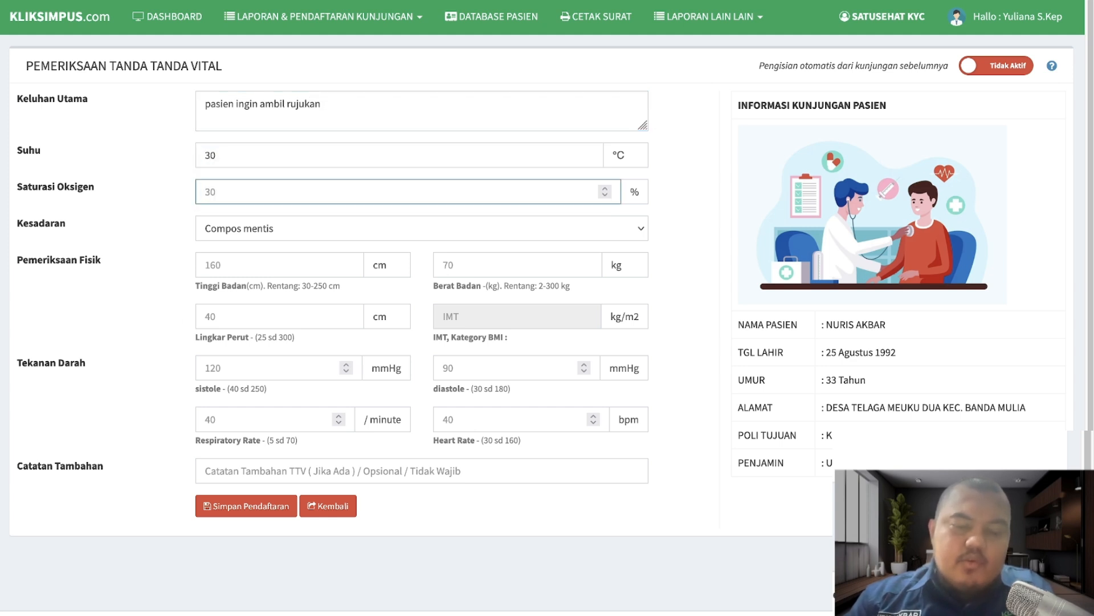
type("30")
key("Tab")
double_click(280, 158)
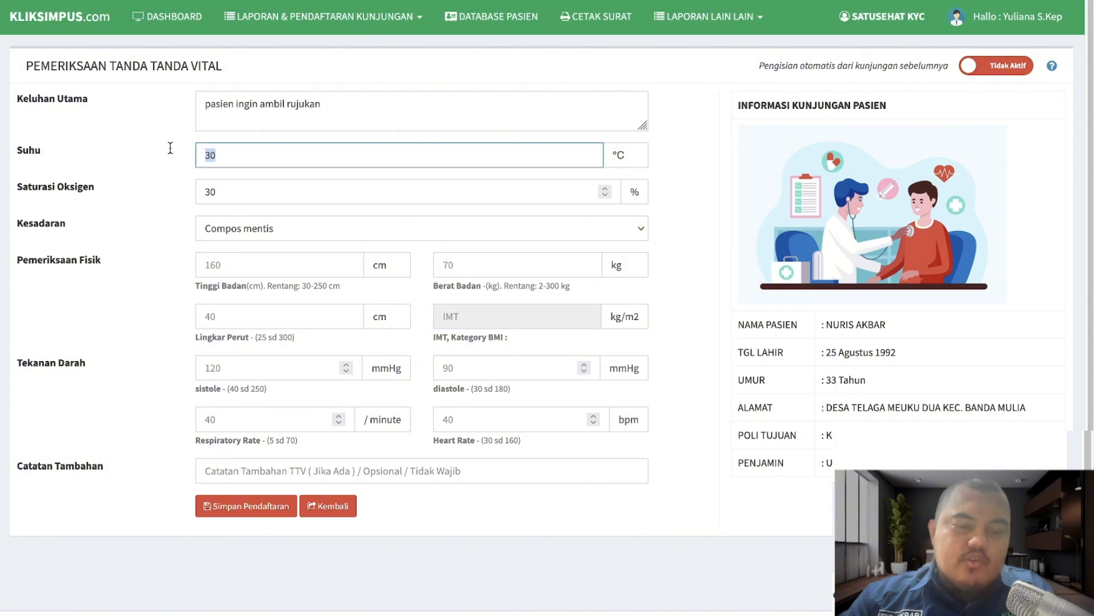
type("36")
key("Tab")
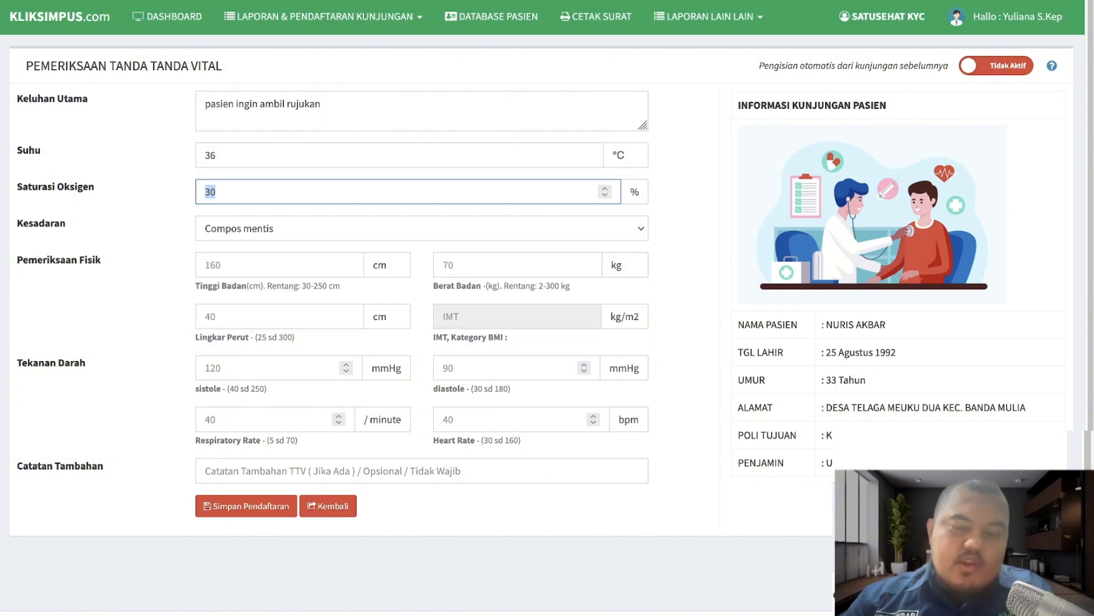
type("90")
- Enter height 160 cm, weight 80 kg, waist 40 cm, blood pressure 140/100, RR and HR 40, and save
key("Tab")
key("Tab")
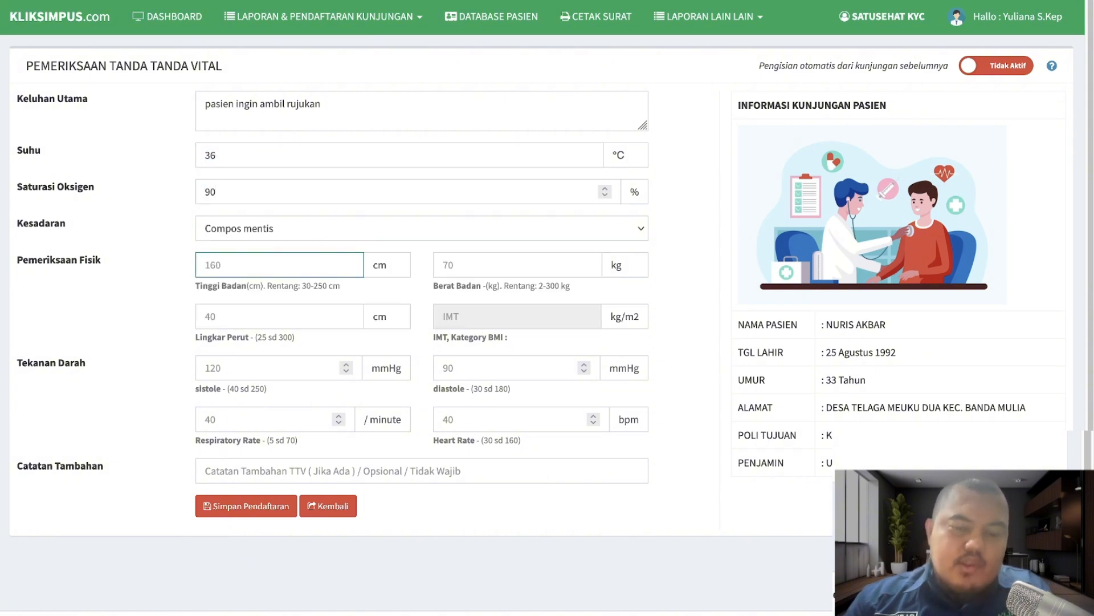
type("160")
key("Tab")
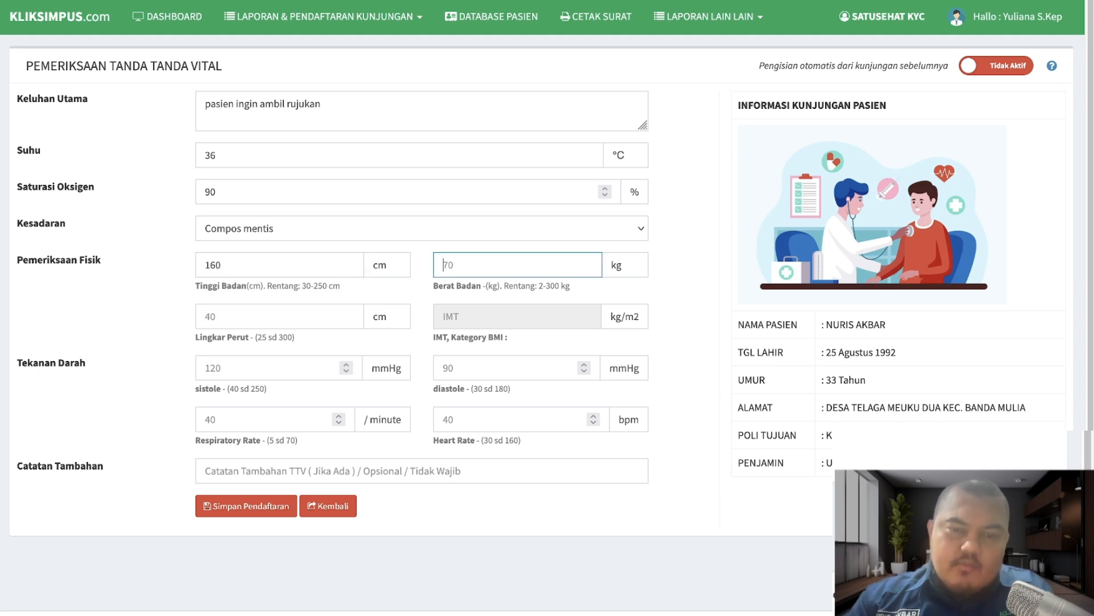
type("80")
key("Tab")
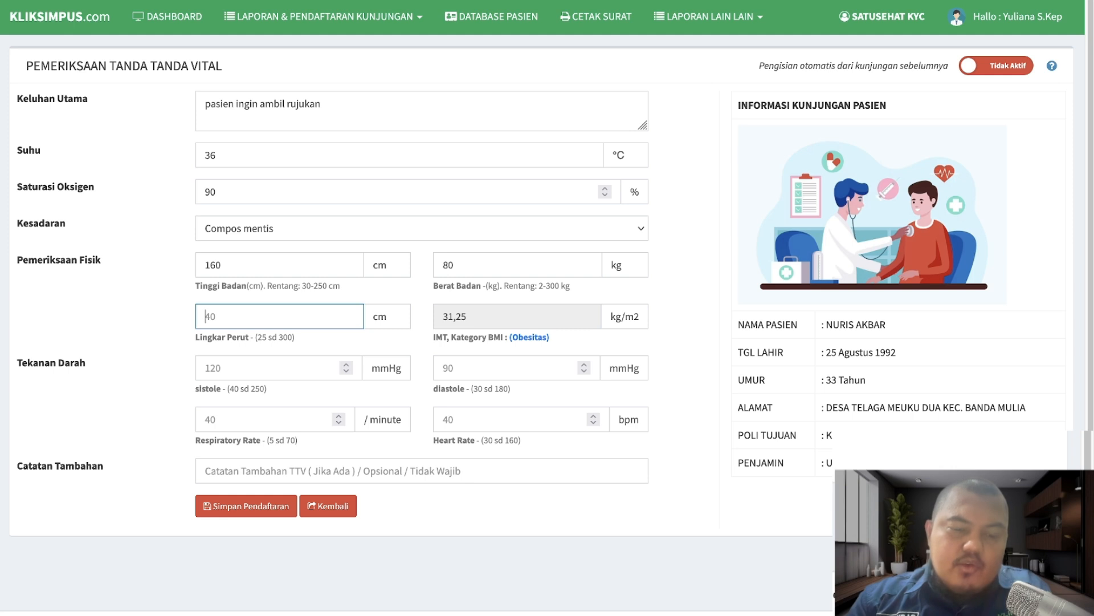
type("40")
key("Tab")
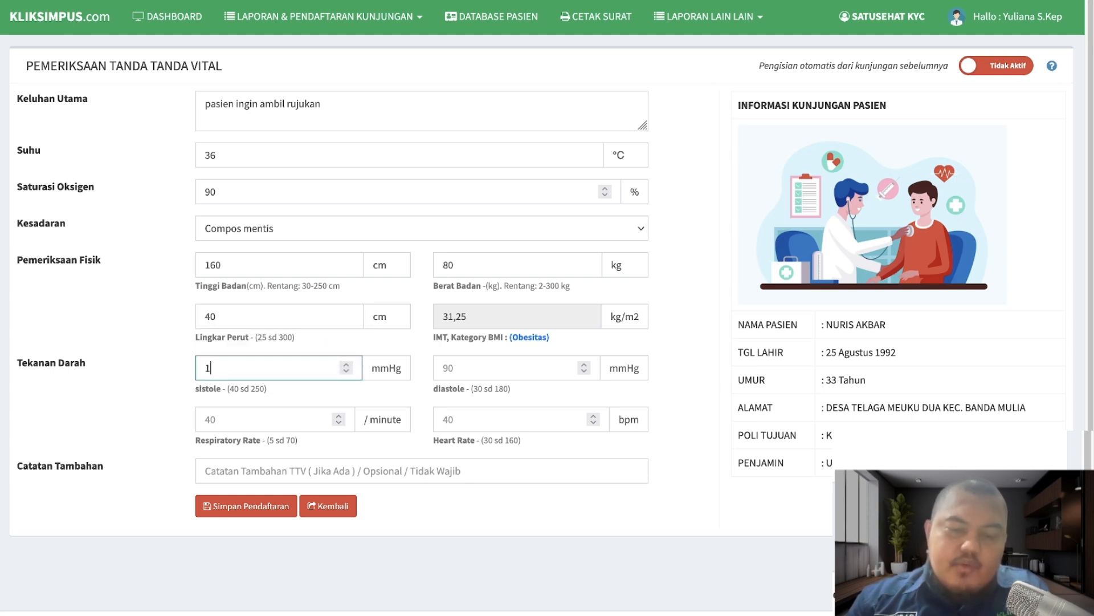
type("100")
key("Tab")
type("40")
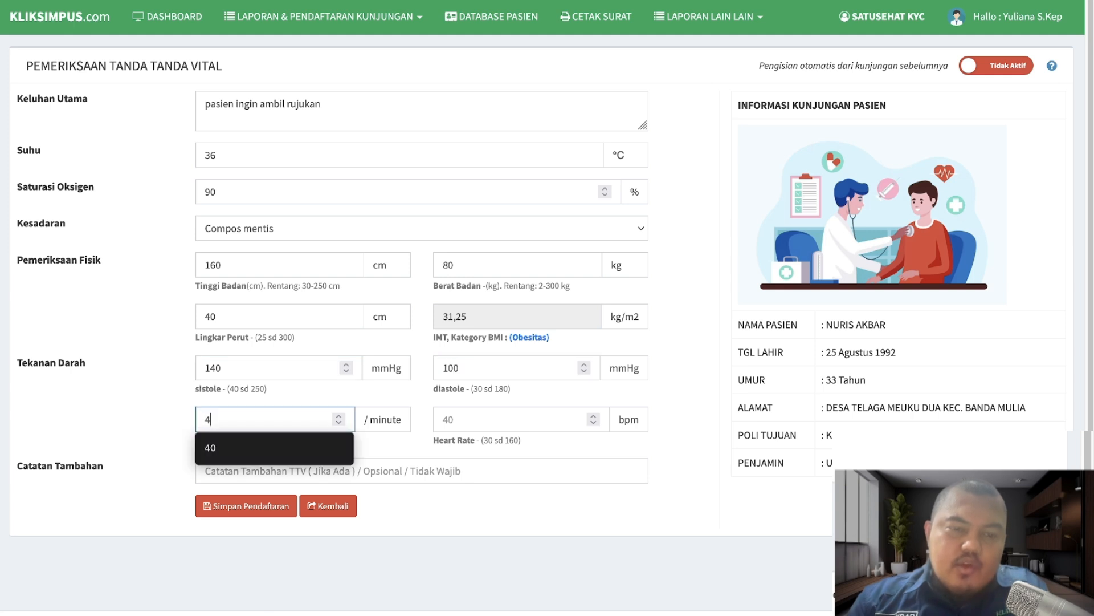
key("Tab")
type("40")
key("Tab")
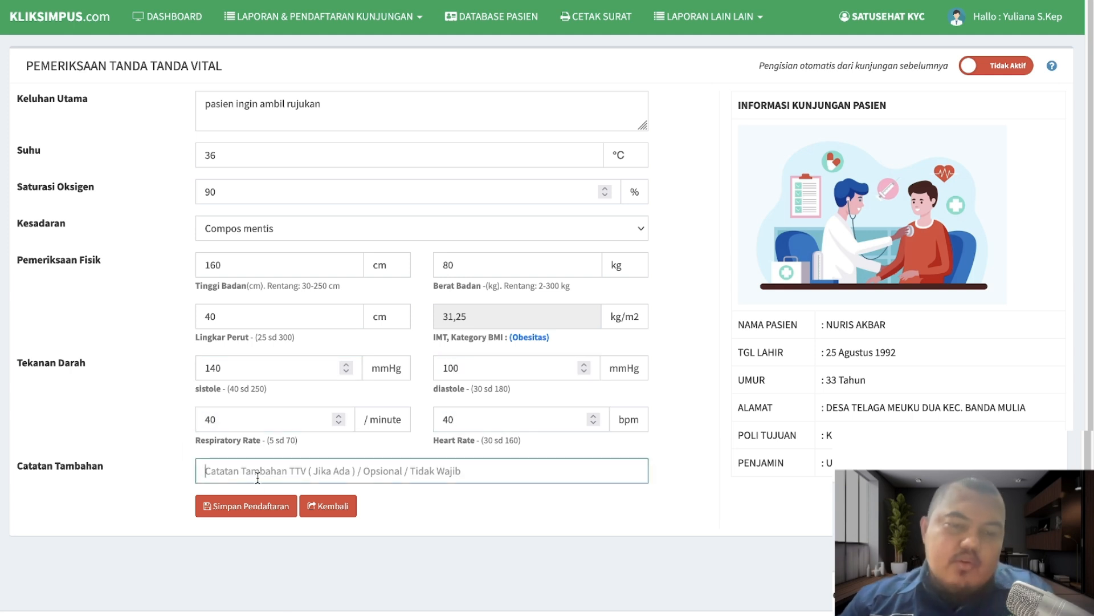
left_click(245, 507)
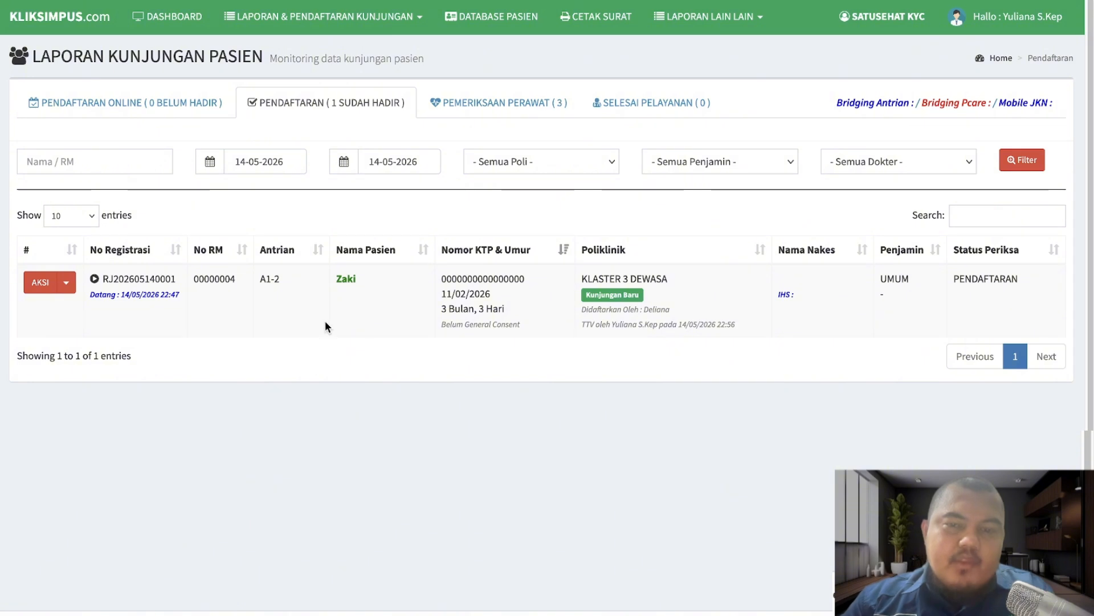
- Check the Pemeriksaan Perawat list, then open Assesment Keperawatan for the remaining registered infant
left_click(460, 113)
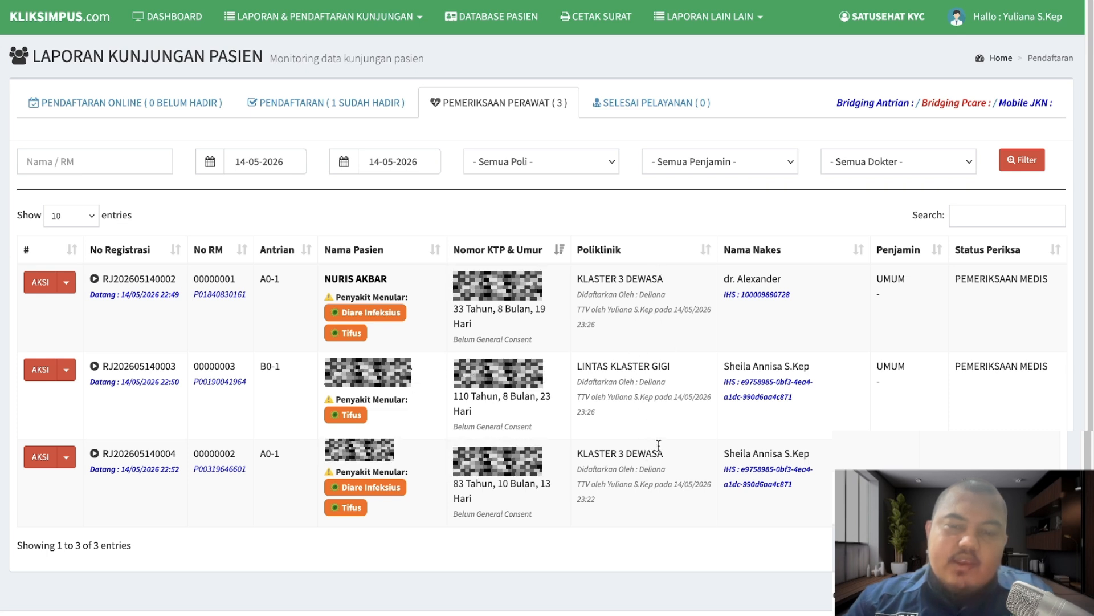
left_click(339, 104)
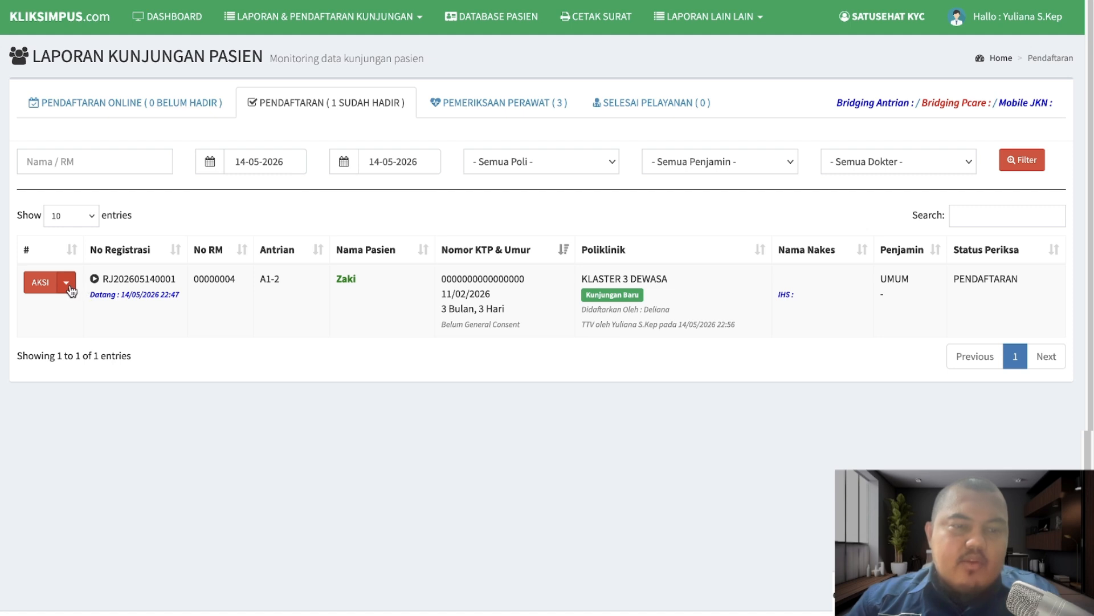
left_click(67, 283)
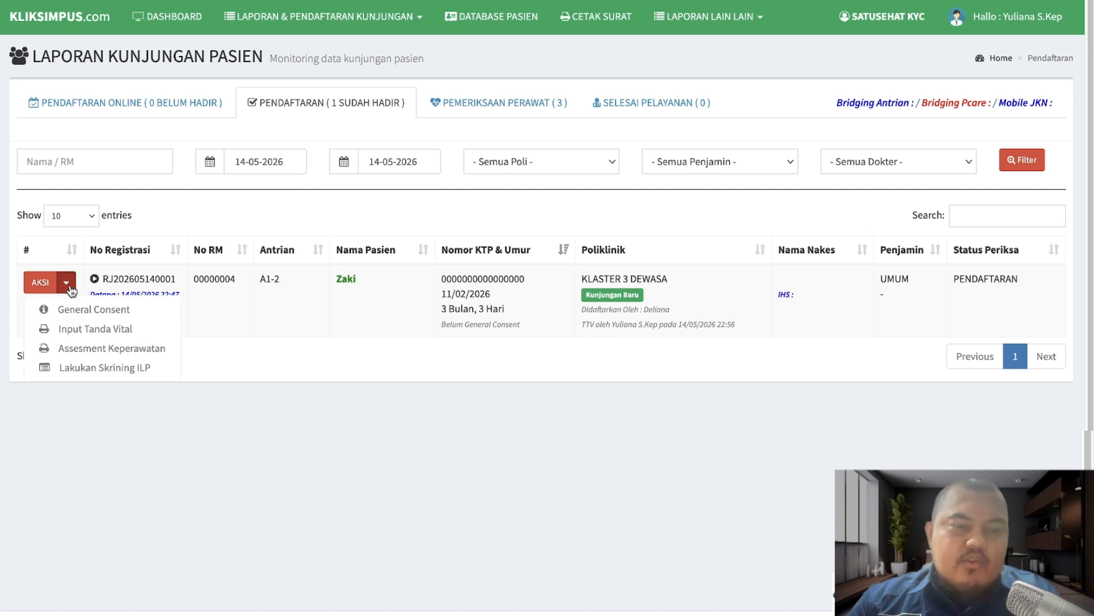
left_click(119, 331)
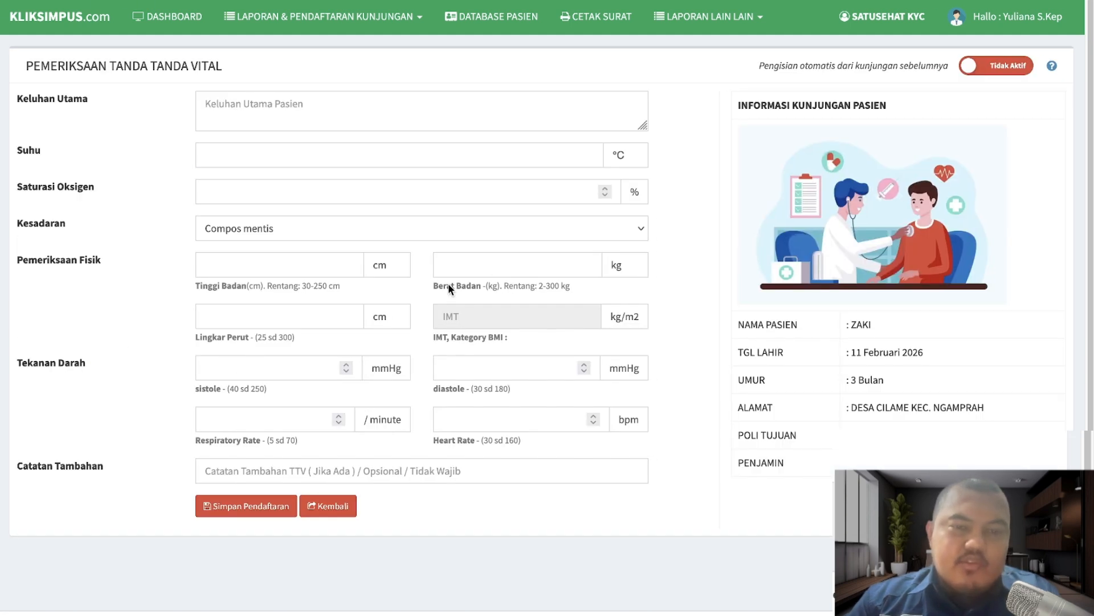
left_click(339, 506)
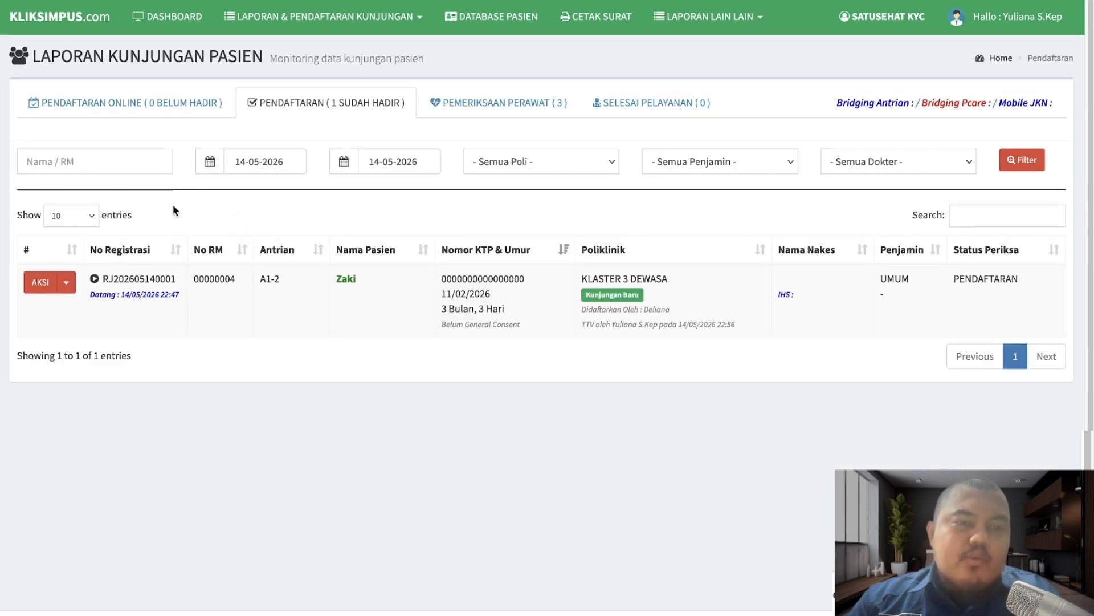
left_click(64, 285)
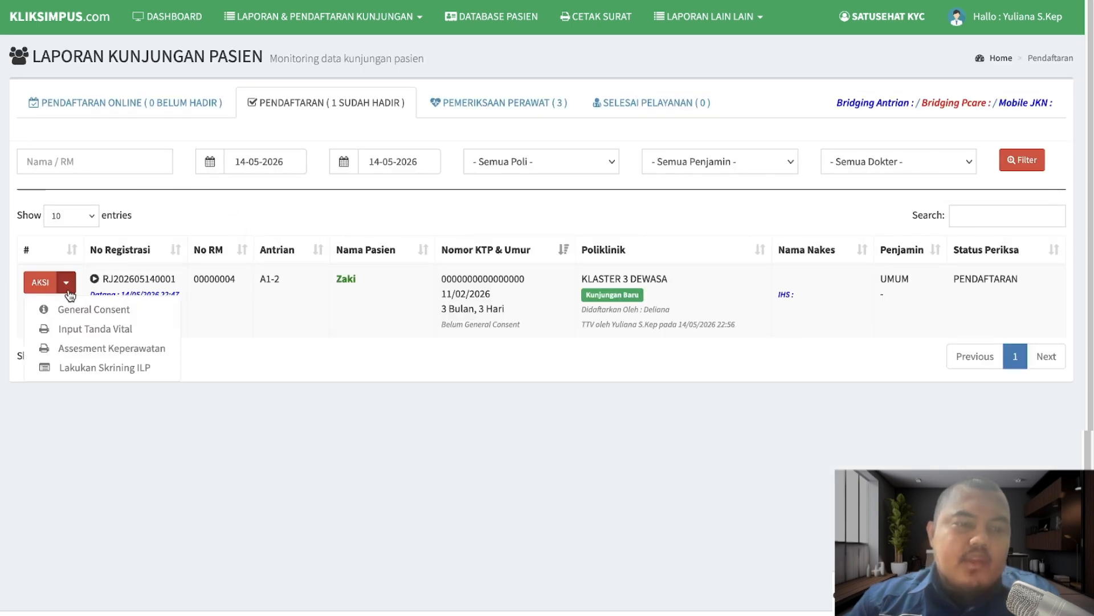
left_click(106, 349)
- Enter 'pasien mengeluh susah menguyah' in the Keluhan Utama field and let it auto-save
scroll(525, 440, "down", 3)
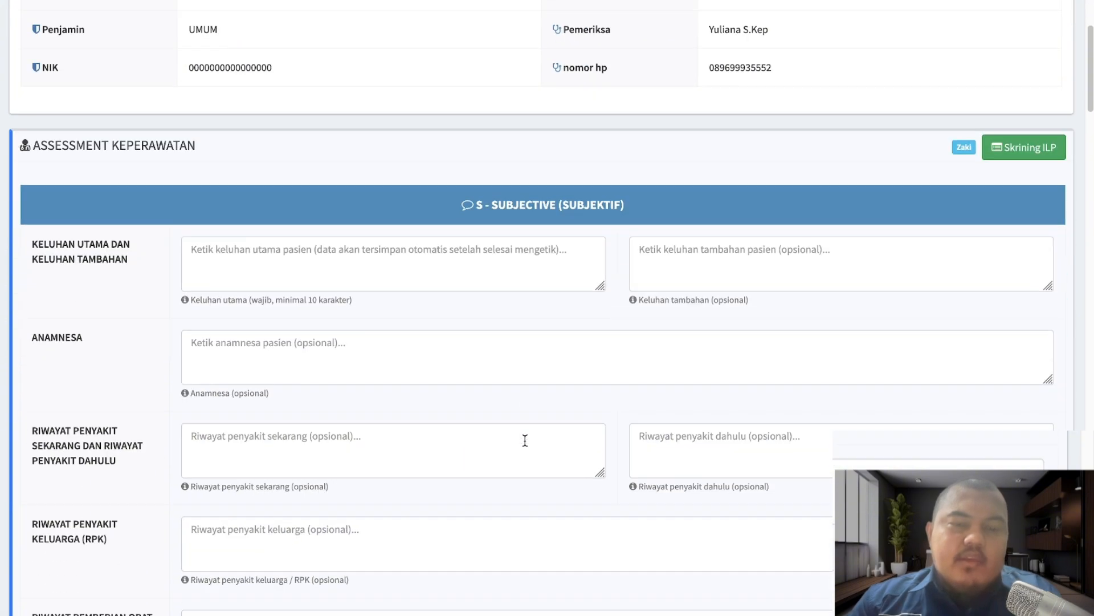
scroll(525, 441, "down", 20)
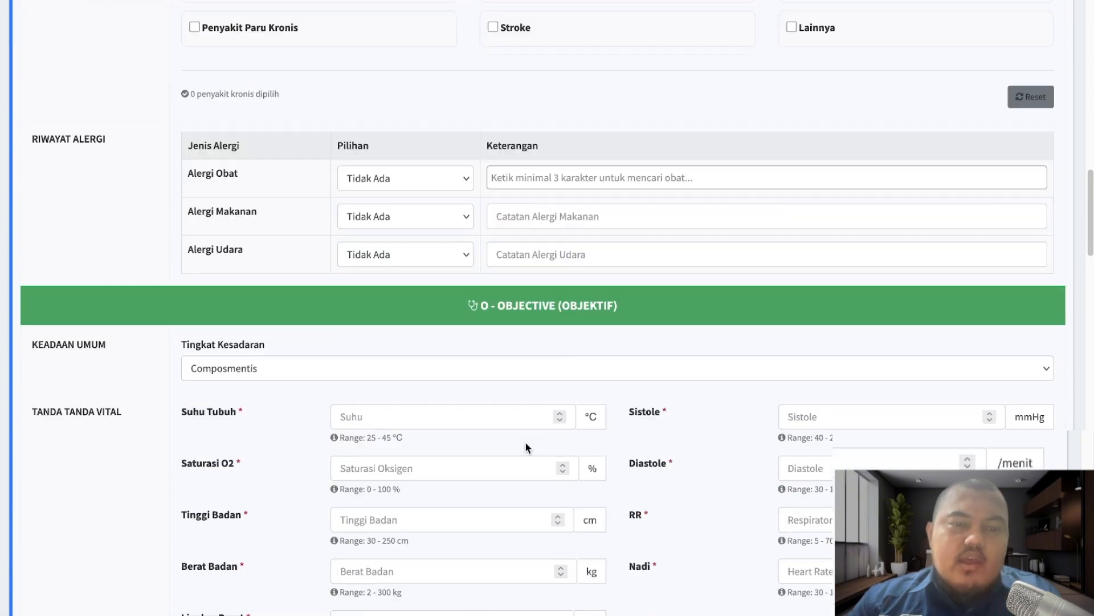
scroll(526, 445, "down", 6)
scroll(525, 442, "down", 13)
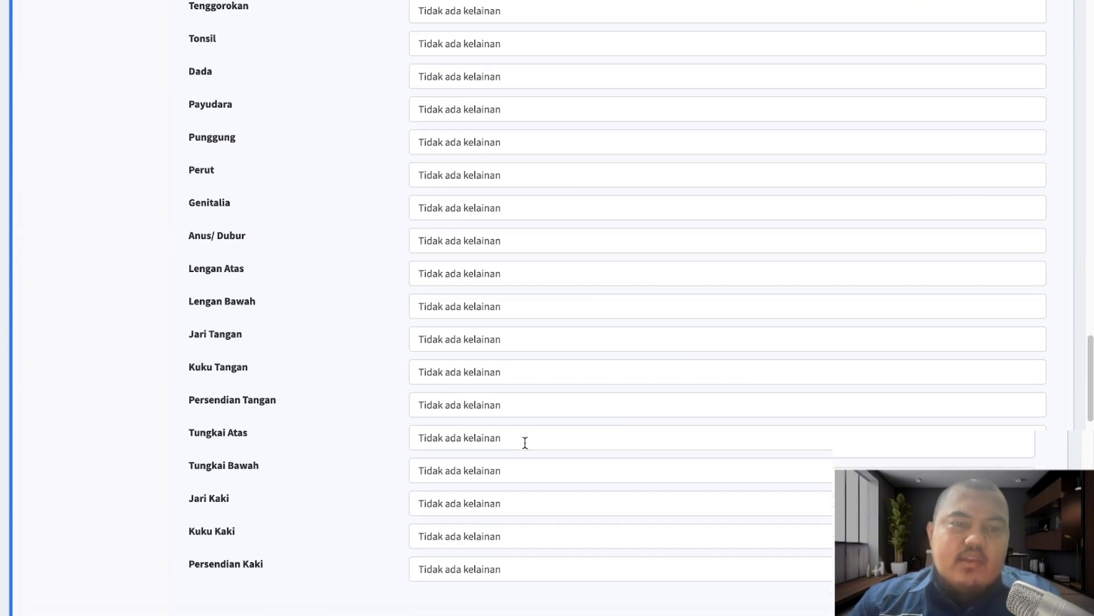
scroll(524, 443, "up", 19)
scroll(524, 443, "up", 20)
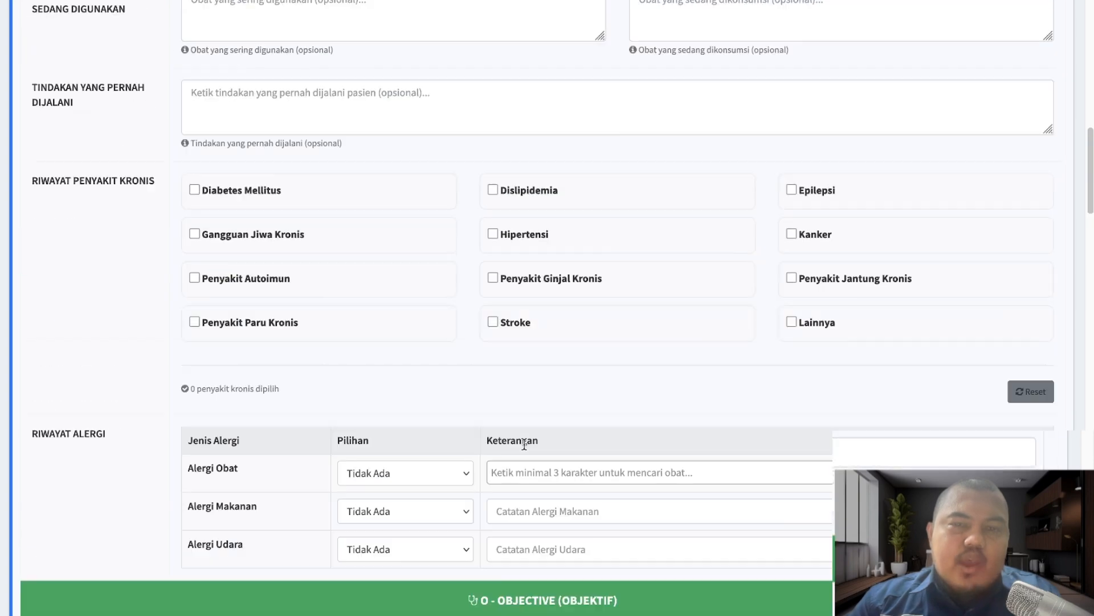
scroll(524, 445, "down", 3)
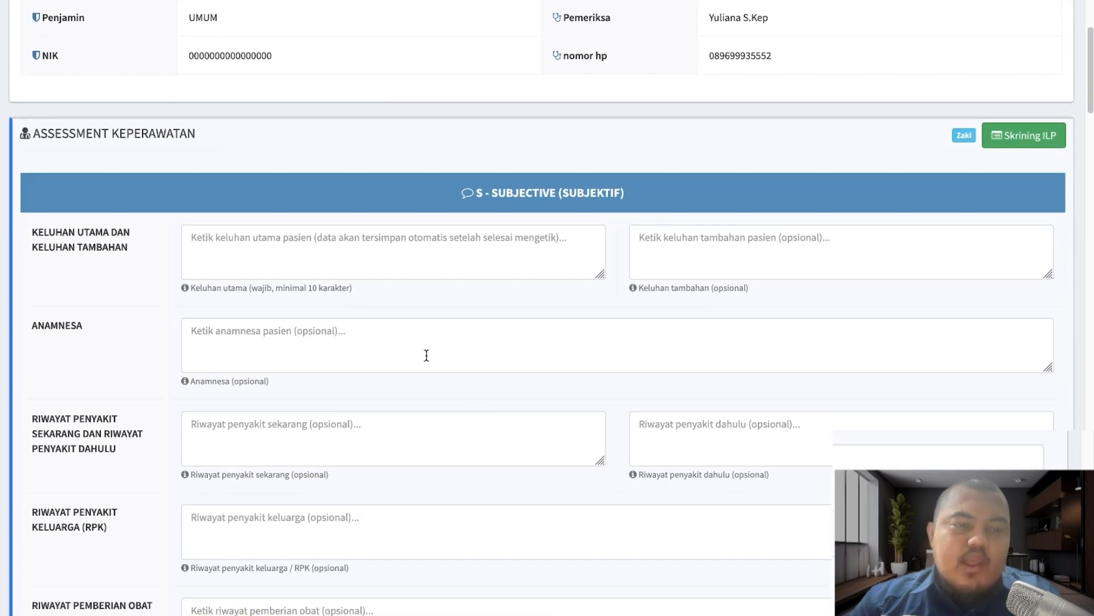
left_click(319, 240)
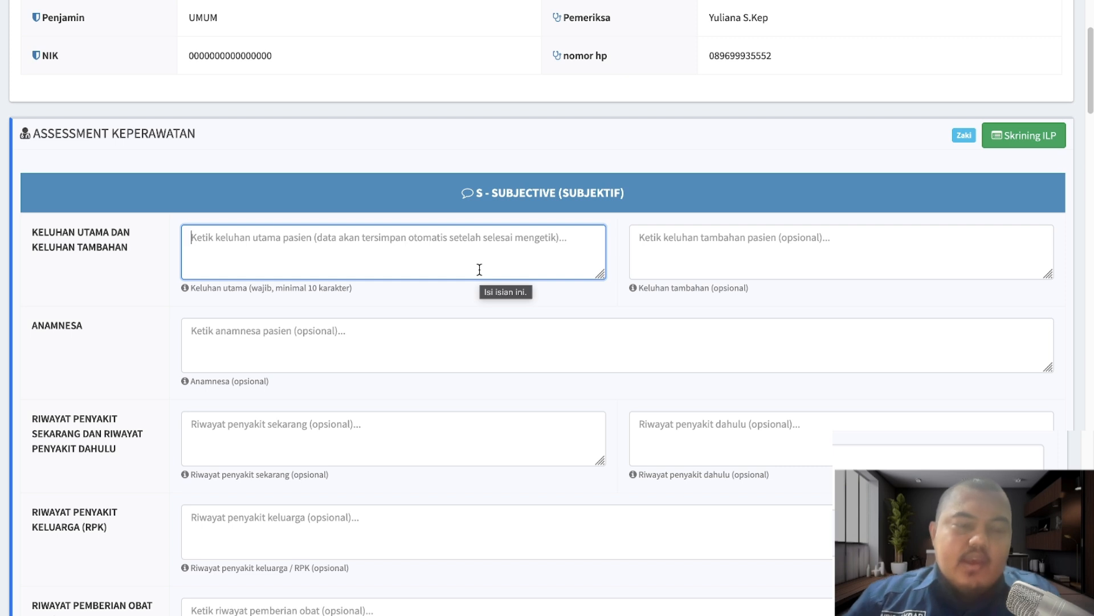
type("pasien men")
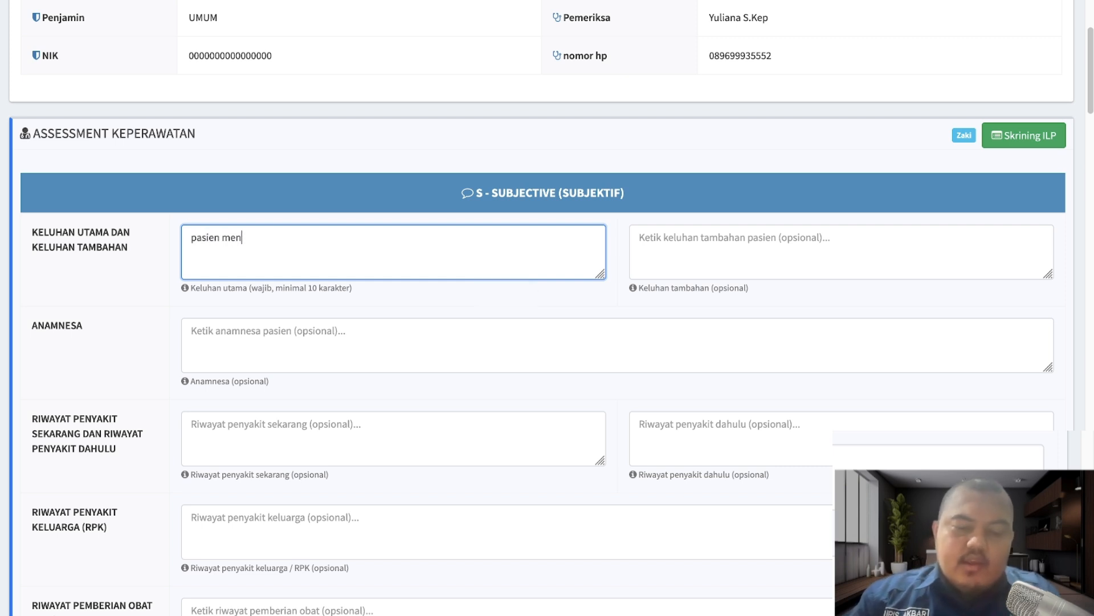
type("geluh s")
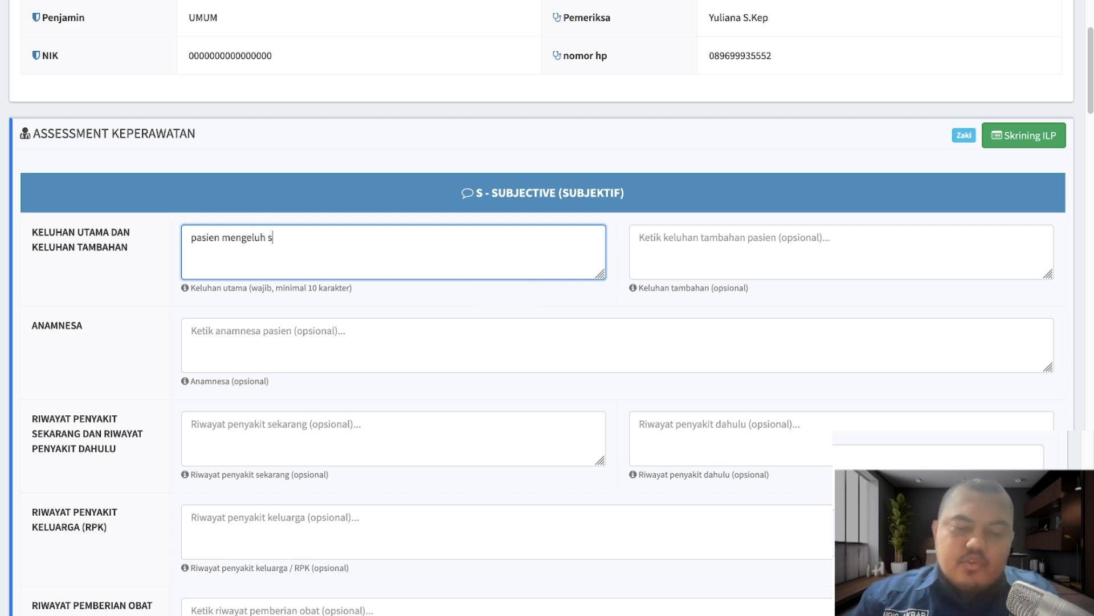
type("uaah men")
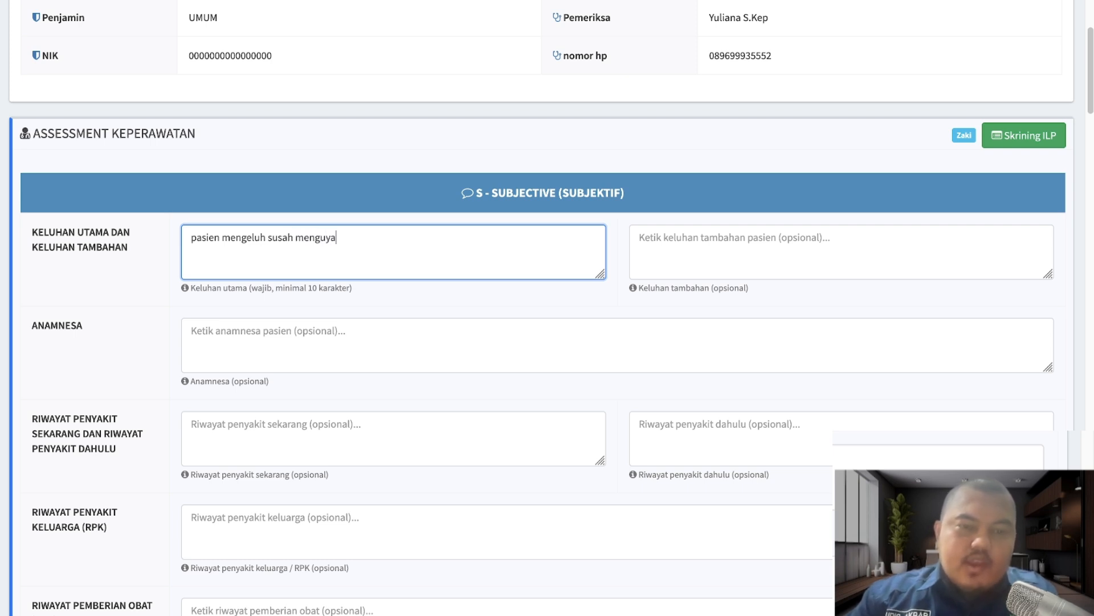
type("guyah")
key("Tab")
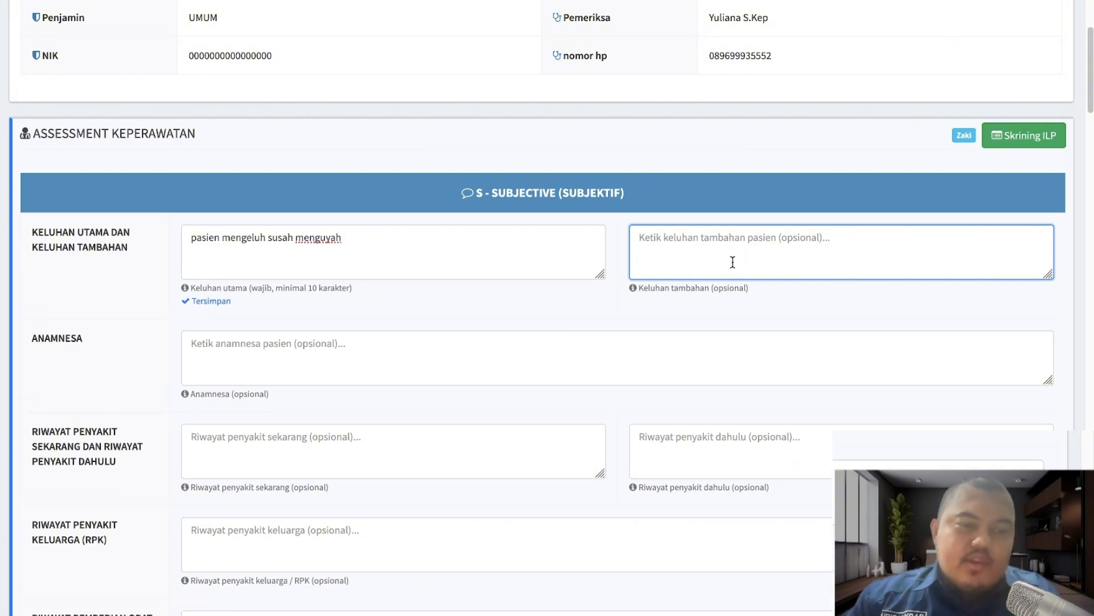
- Fill the Anamnesa and illness-history fields, including RPS and RPK, with '-'
left_click(249, 251)
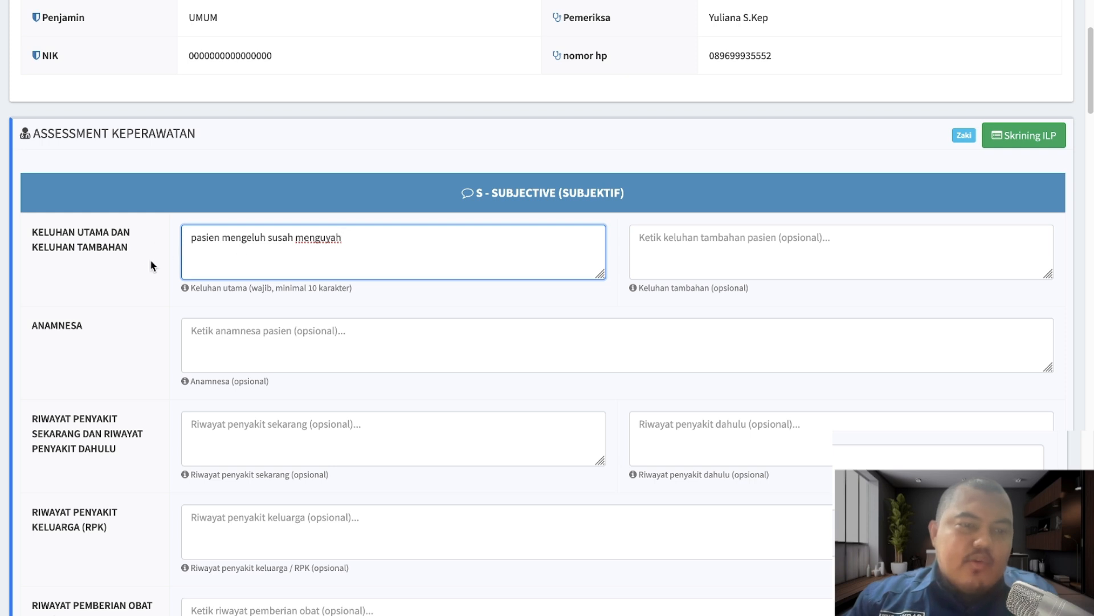
scroll(375, 387, "down", 3)
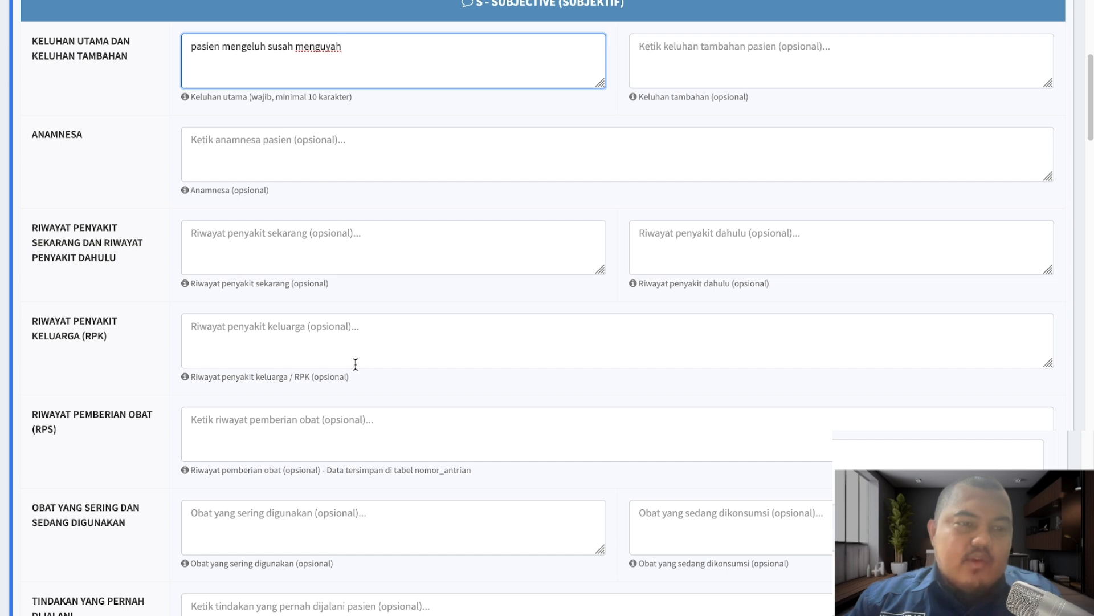
left_click(278, 240)
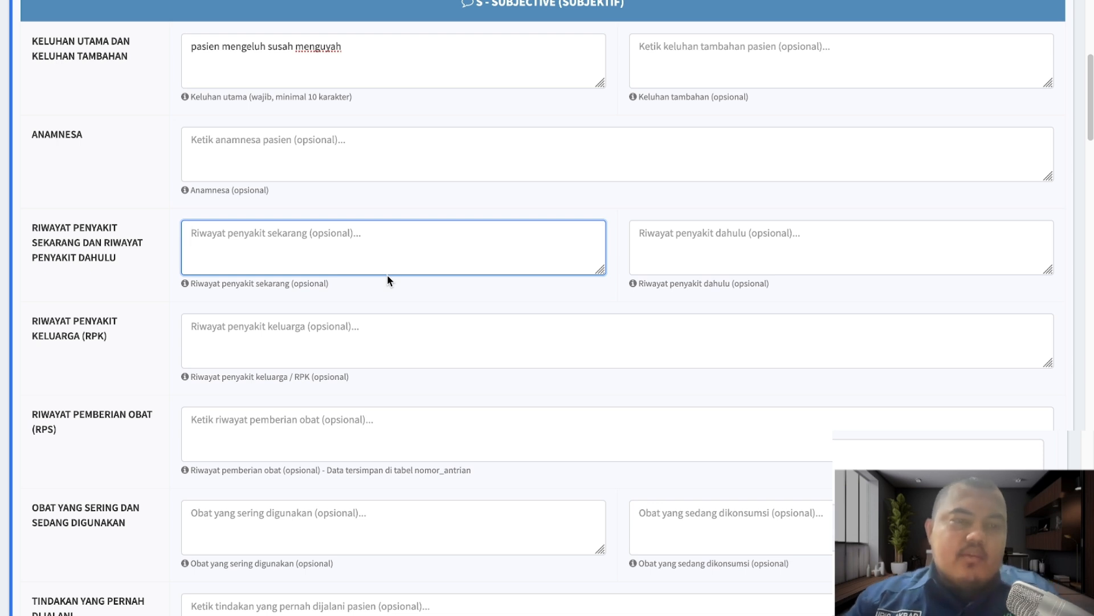
scroll(383, 273, "up", 1)
left_click(362, 243)
type("-")
key("Tab")
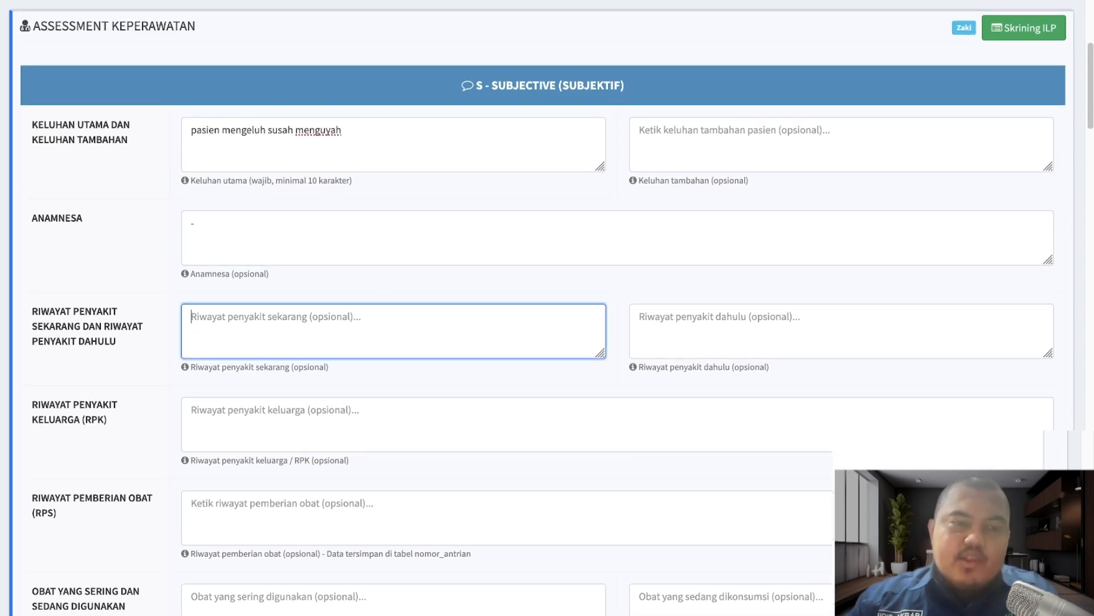
type("-")
key("Tab")
type("-")
key("Tab")
scroll(370, 239, "down", 2)
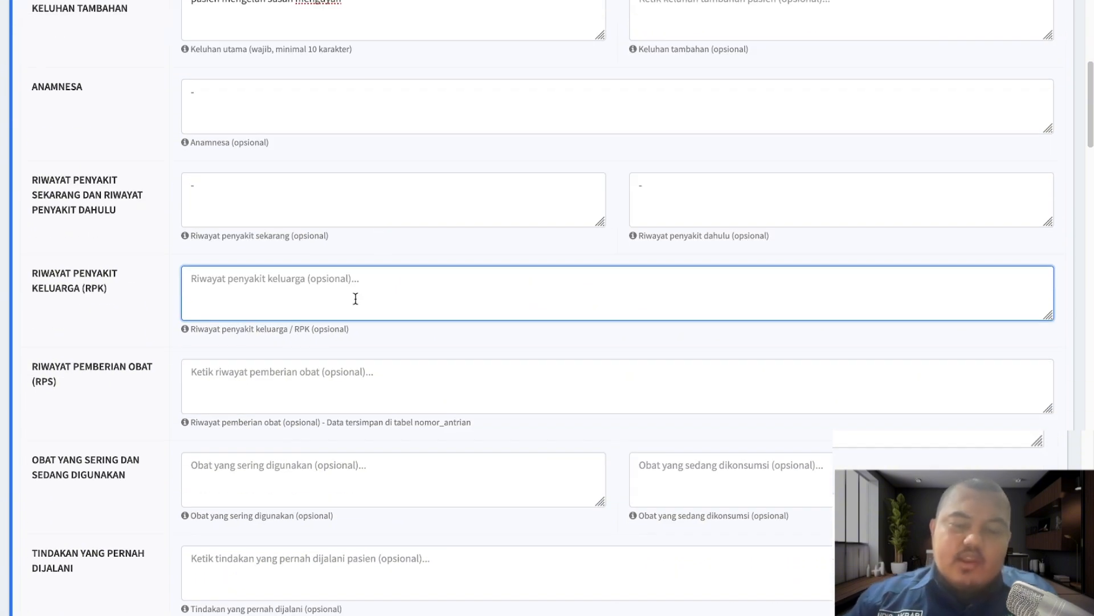
type("-")
key("Tab")
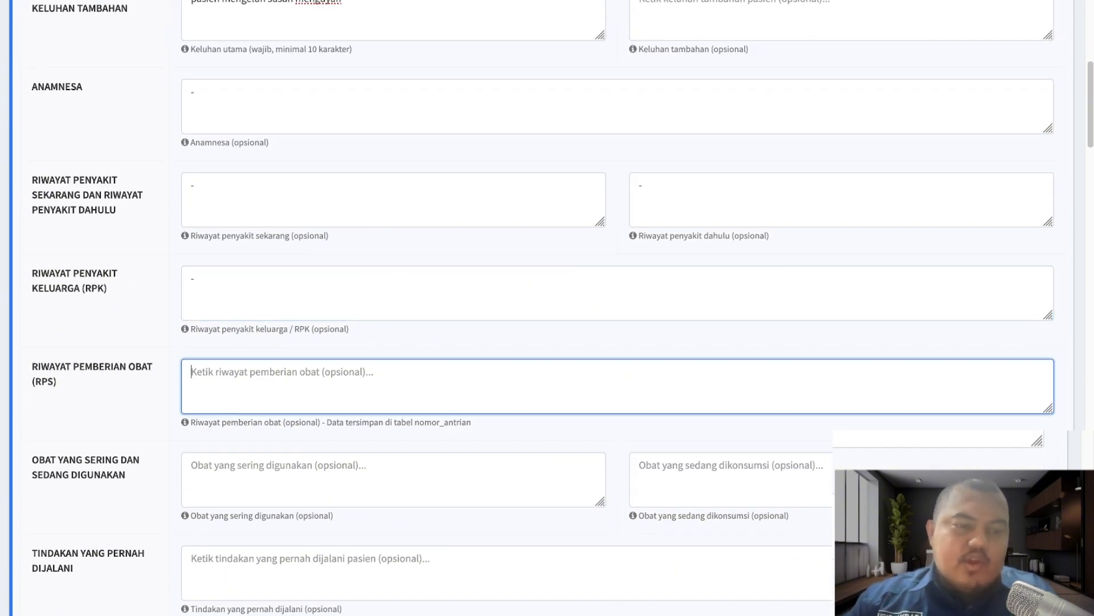
type("-")
key("Tab")
- Record amlodipin as both the frequently used and the currently taken medication
scroll(365, 431, "down", 2)
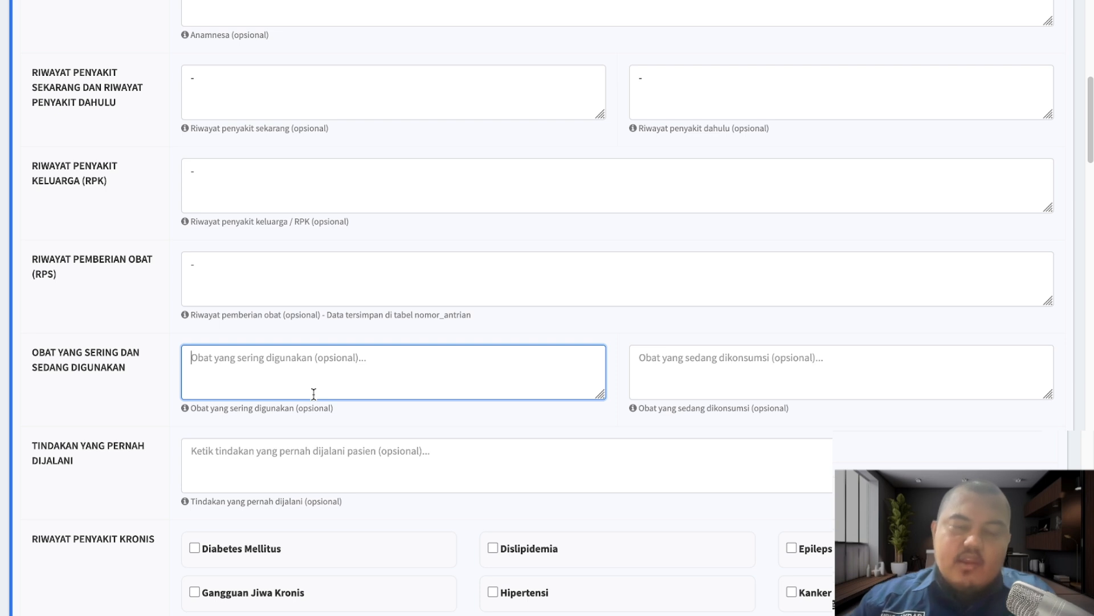
type("amoxil")
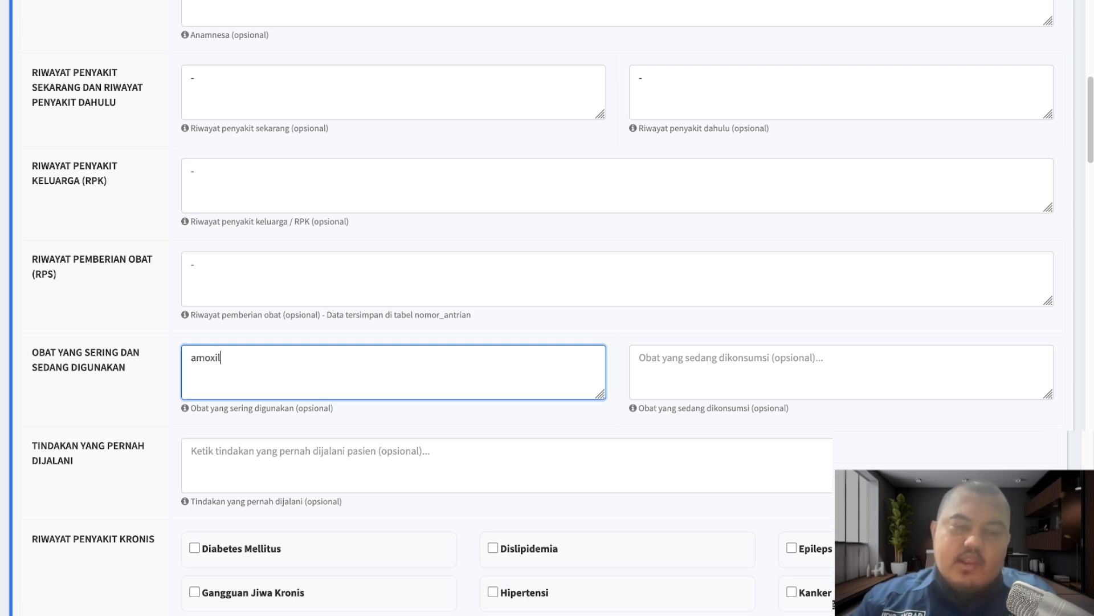
key("ctrl+a")
type("amlodi")
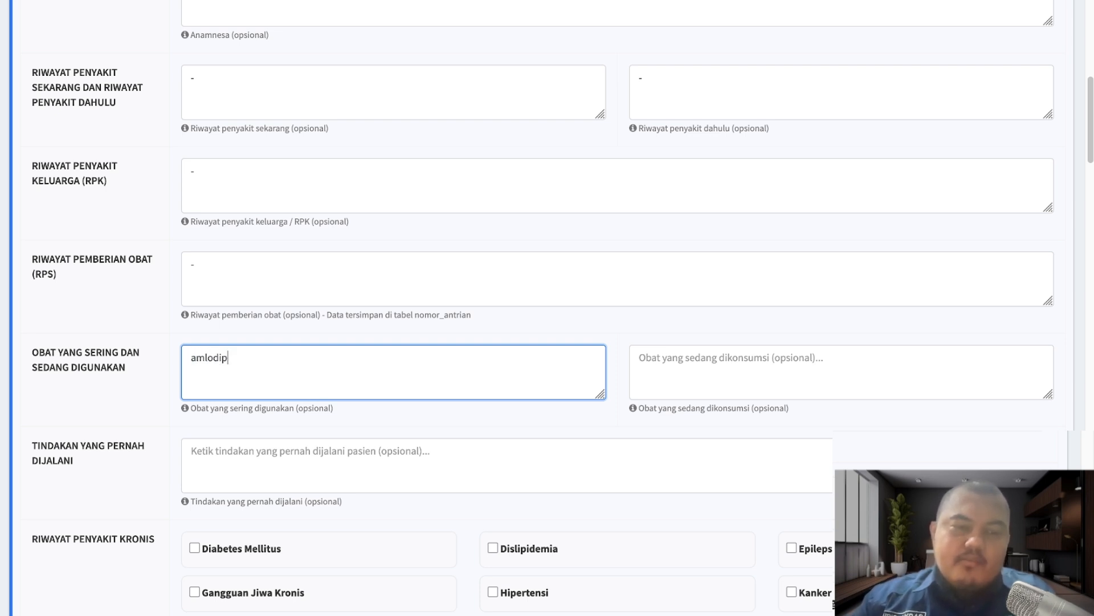
type("pin")
key("Tab")
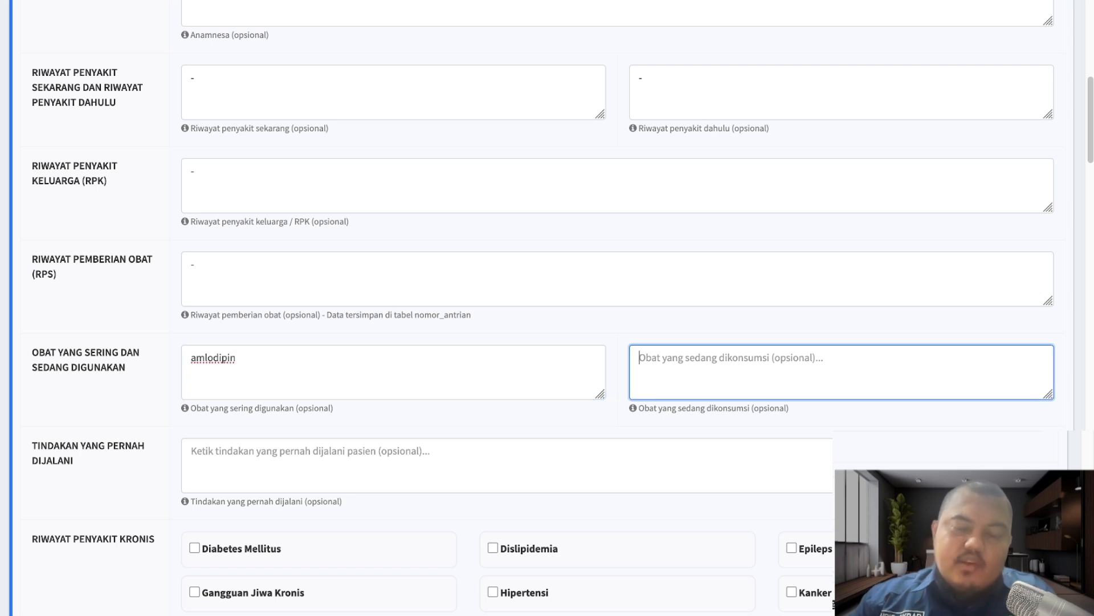
double_click(315, 369)
key("ctrl+c")
left_click(717, 386)
key("ctrl+v")
- Mark the past procedures (Tindakan) field as '-'
scroll(570, 501, "down", 2)
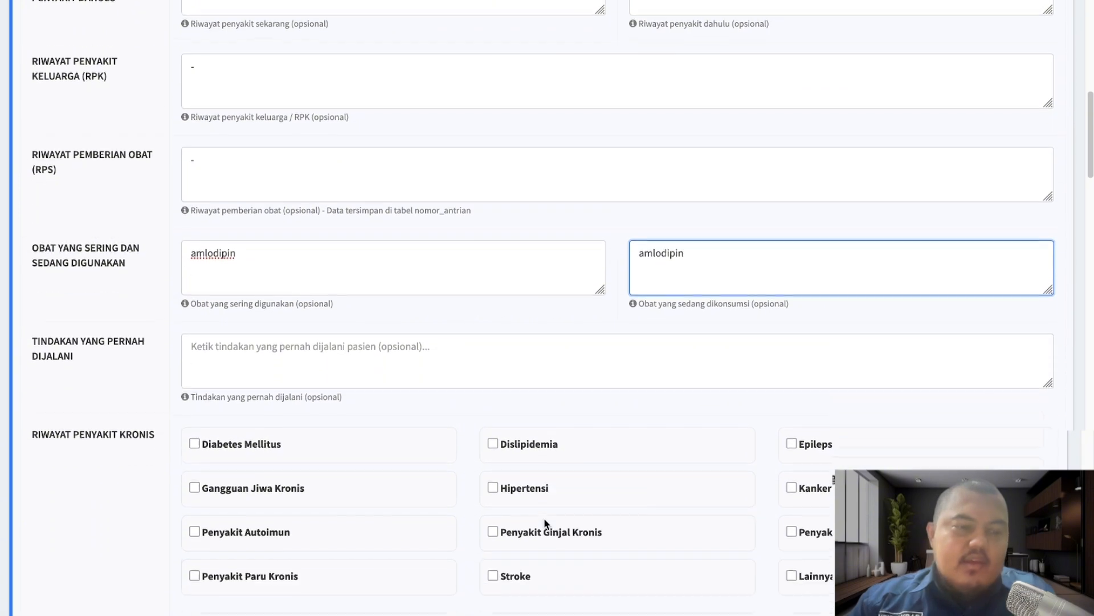
left_click(310, 353)
type("-")
key("Tab")
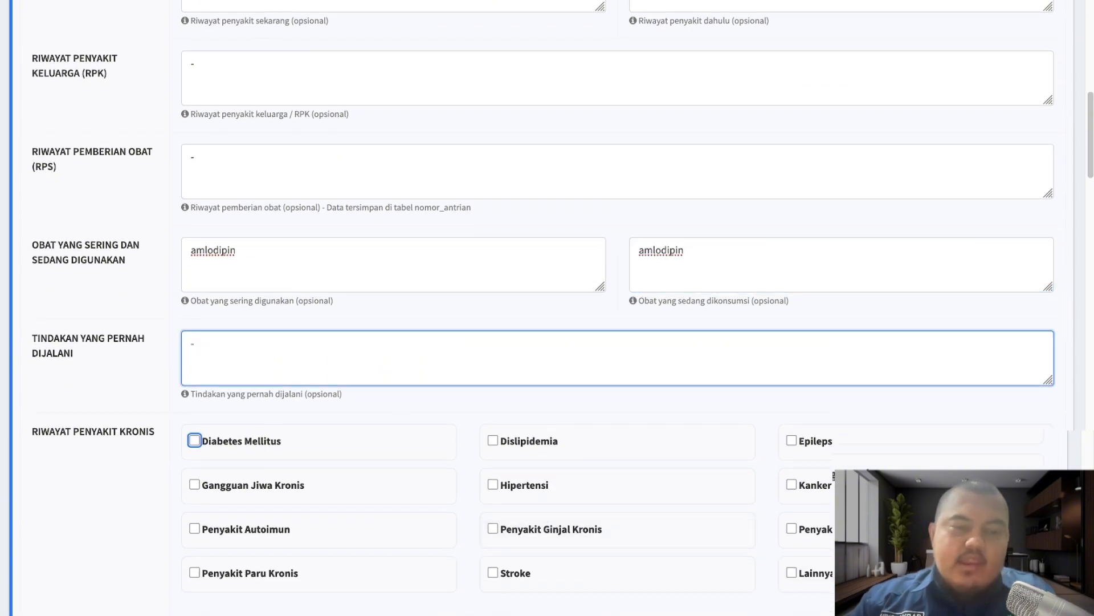
- Enter temperature 36 °C, oxygen 90%, height 170 cm, weight 80 kg and waist 40 cm
scroll(439, 388, "down", 4)
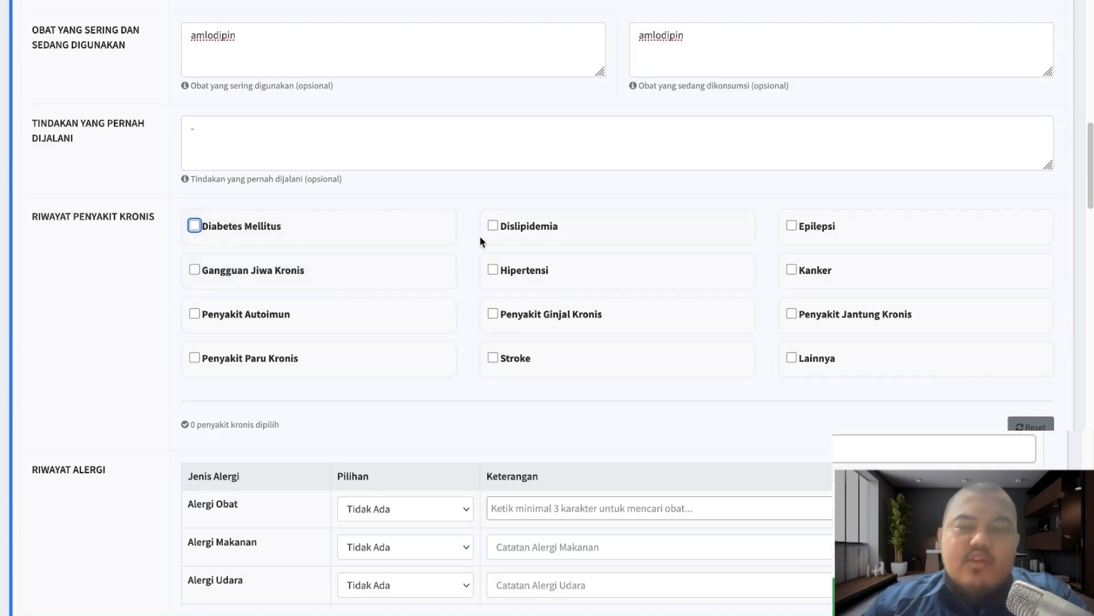
scroll(589, 421, "down", 1)
scroll(590, 422, "down", 3)
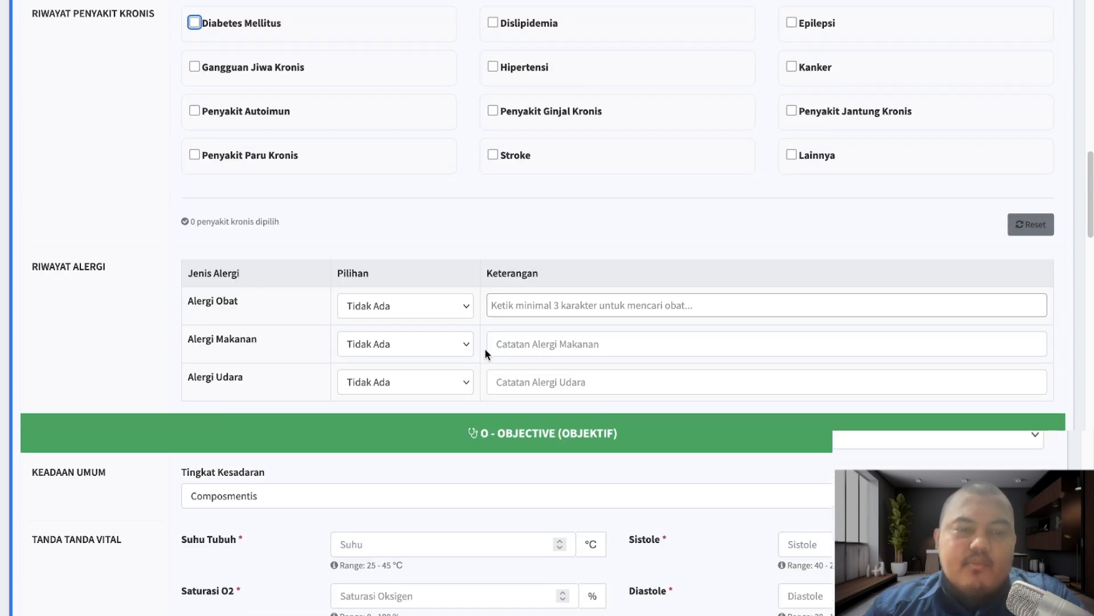
scroll(485, 351, "down", 1)
scroll(536, 353, "down", 2)
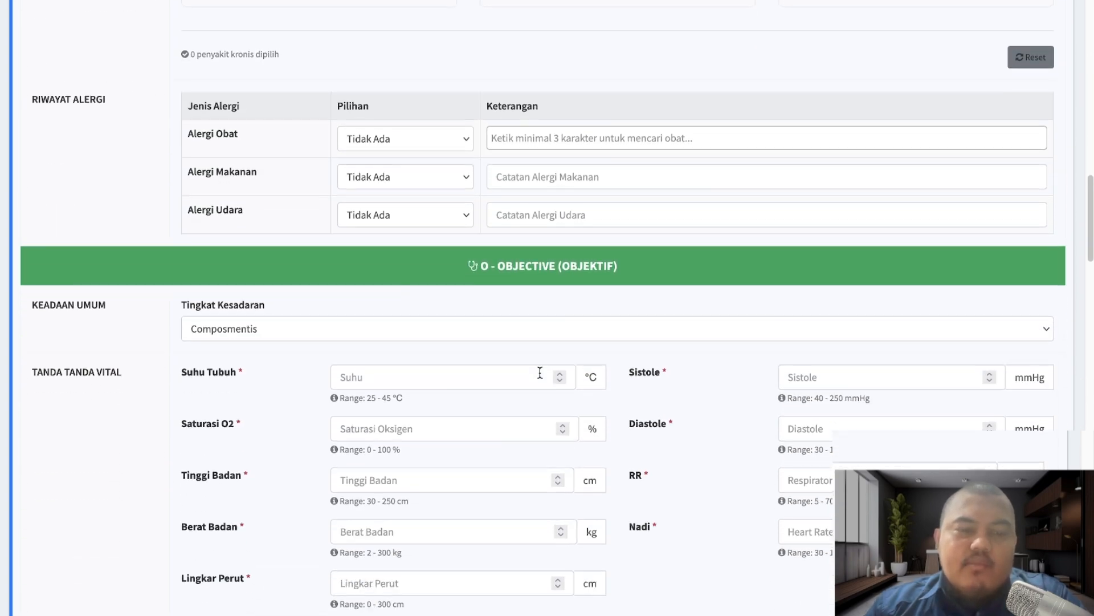
scroll(539, 374, "down", 3)
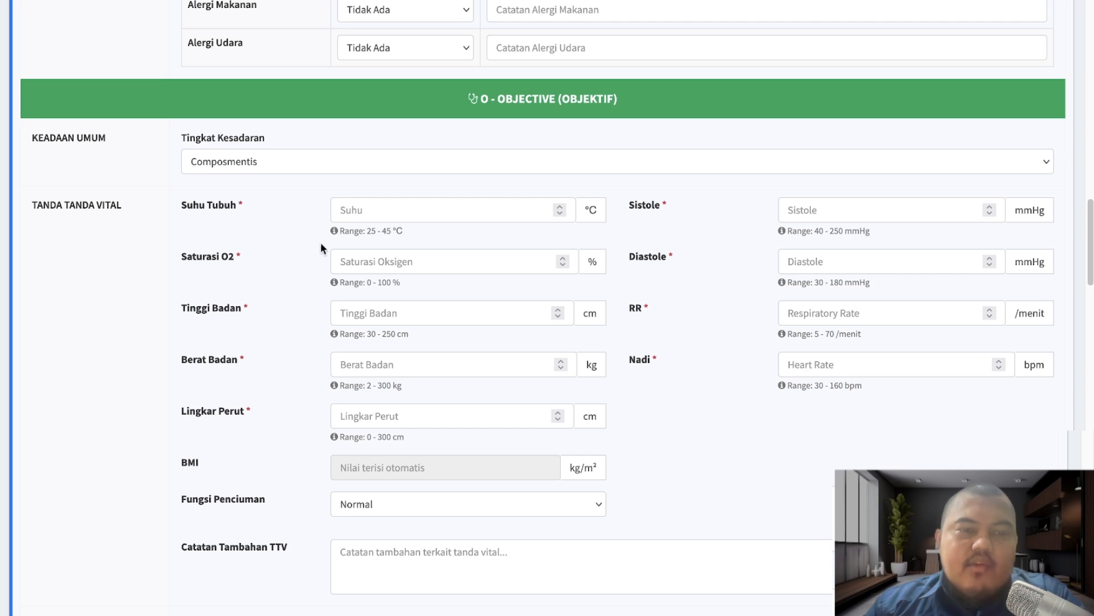
left_click(420, 215)
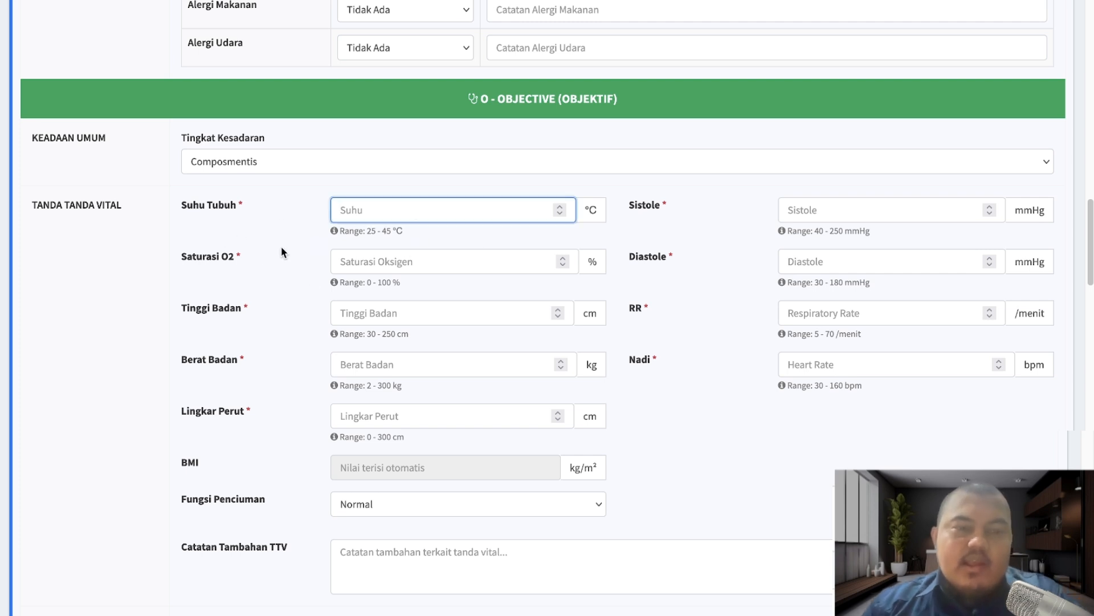
type("36")
left_click(444, 261)
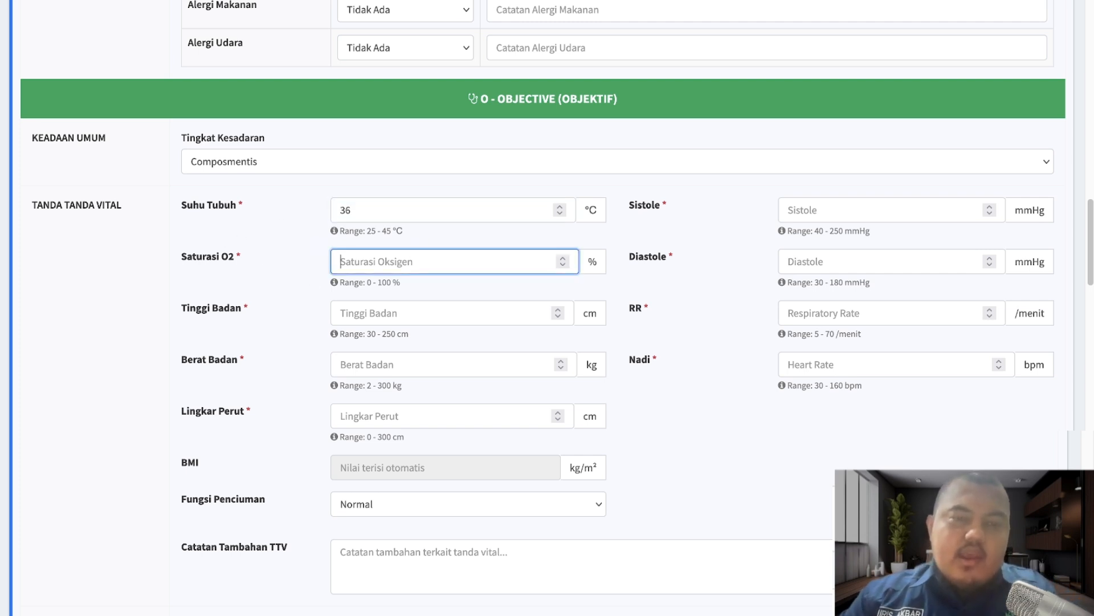
type("90")
left_click(445, 313)
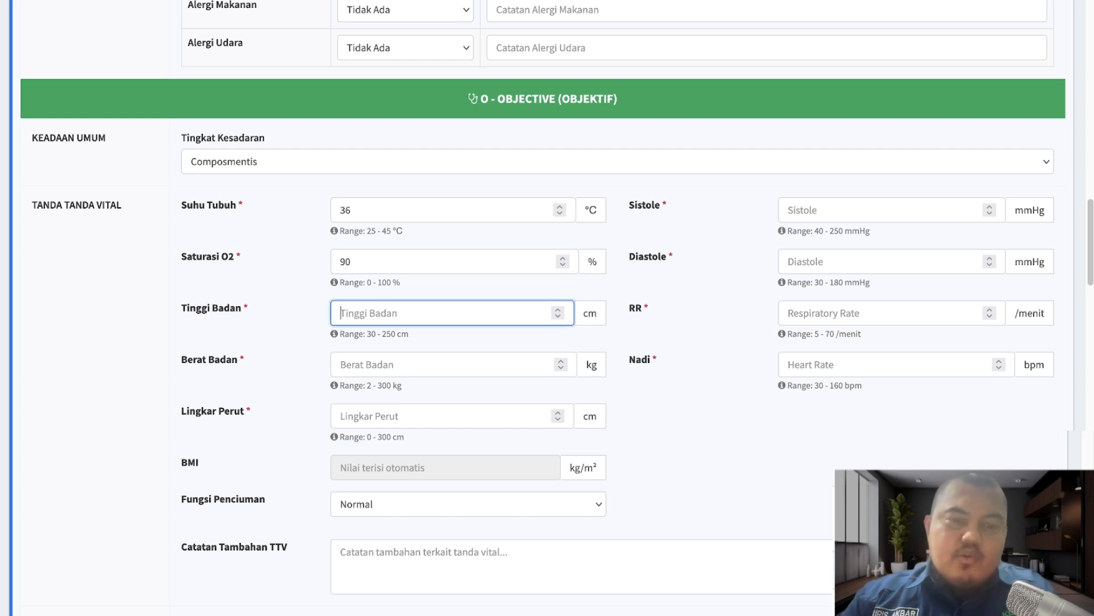
type("1")
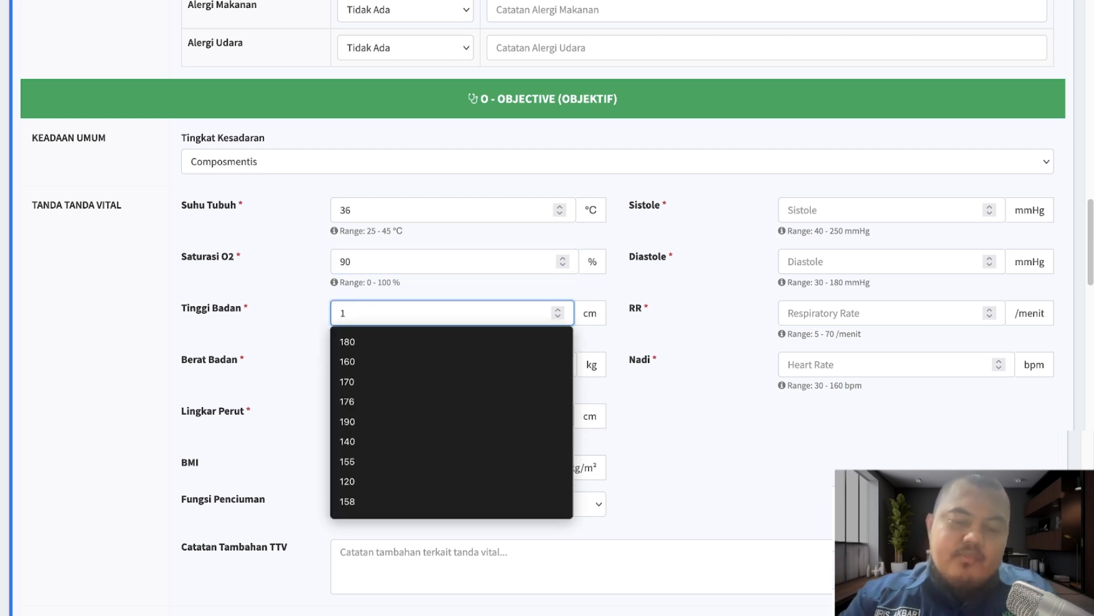
type("70")
key("Tab")
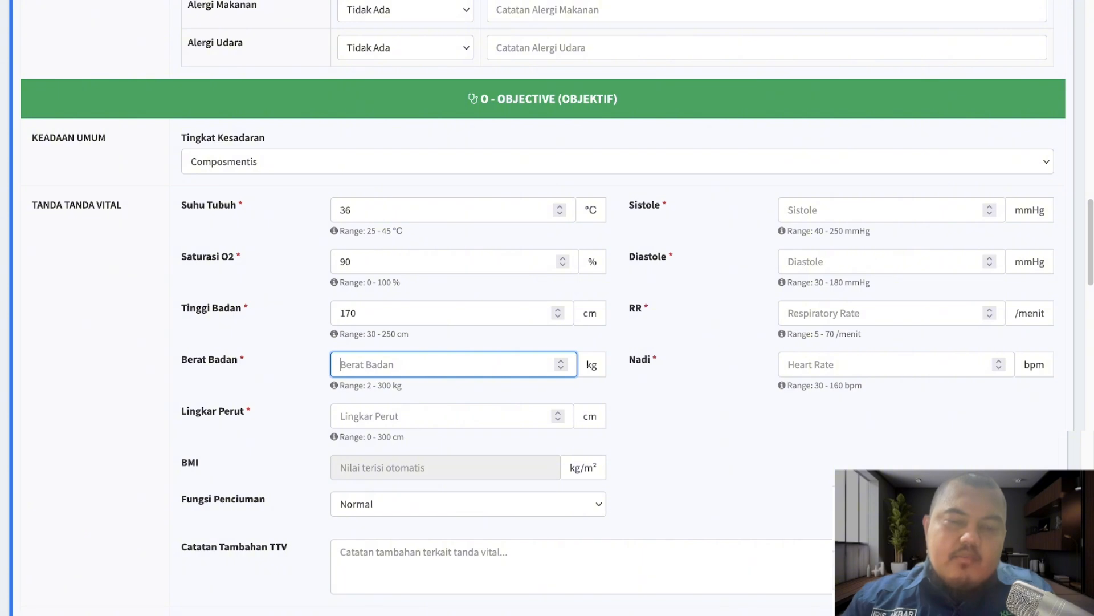
type("80")
key("Tab")
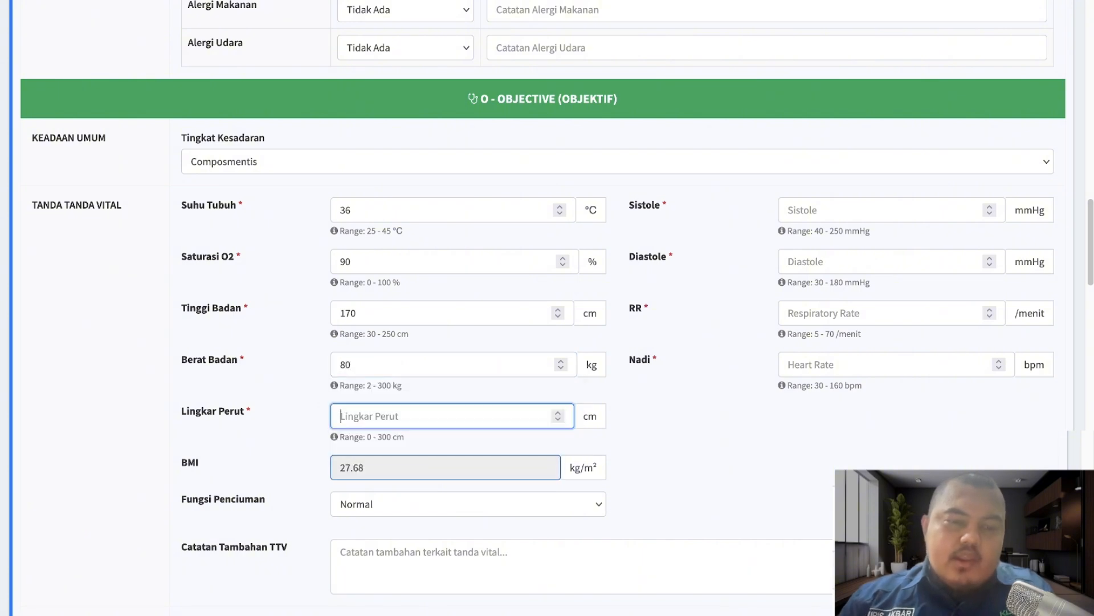
type("40")
key("Tab")
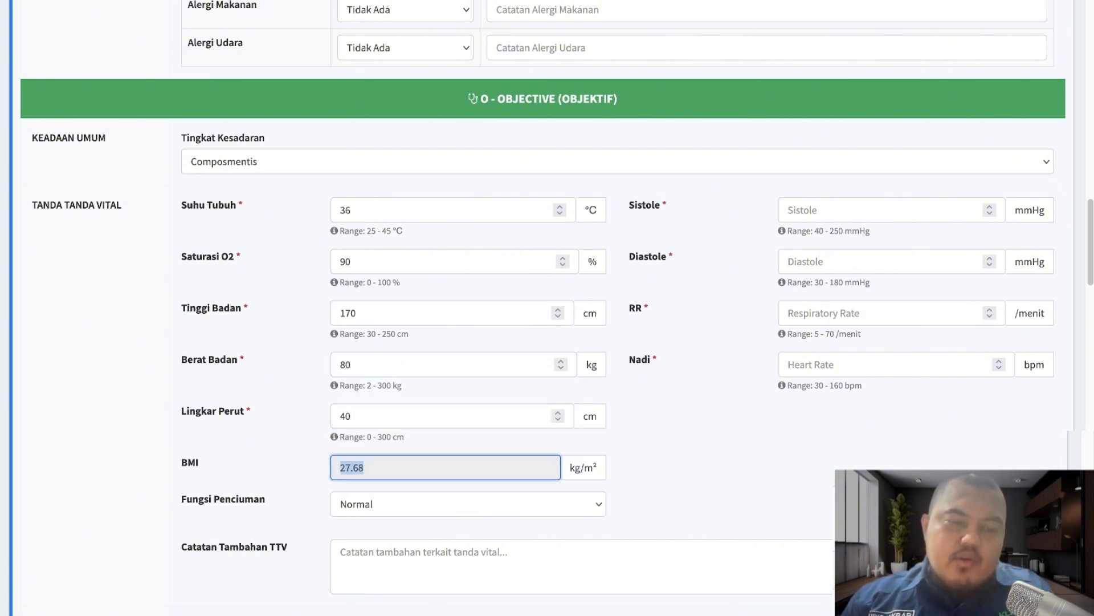
- Enter blood pressure 100/90, respiratory rate 40 and pulse 40
left_click(849, 201)
type("100")
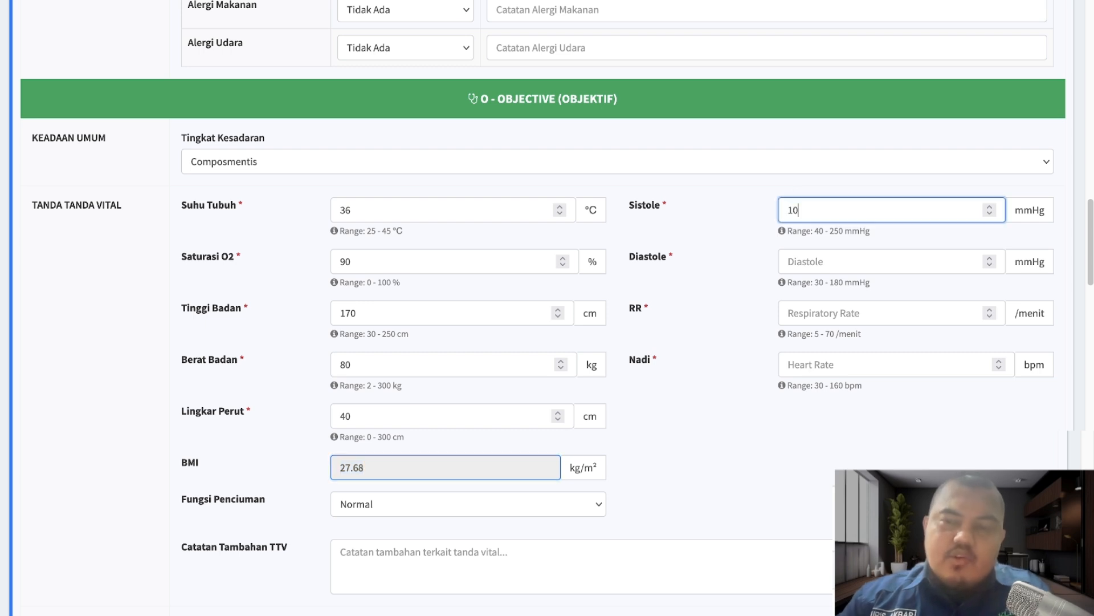
key("Tab")
type("90")
key("Tab")
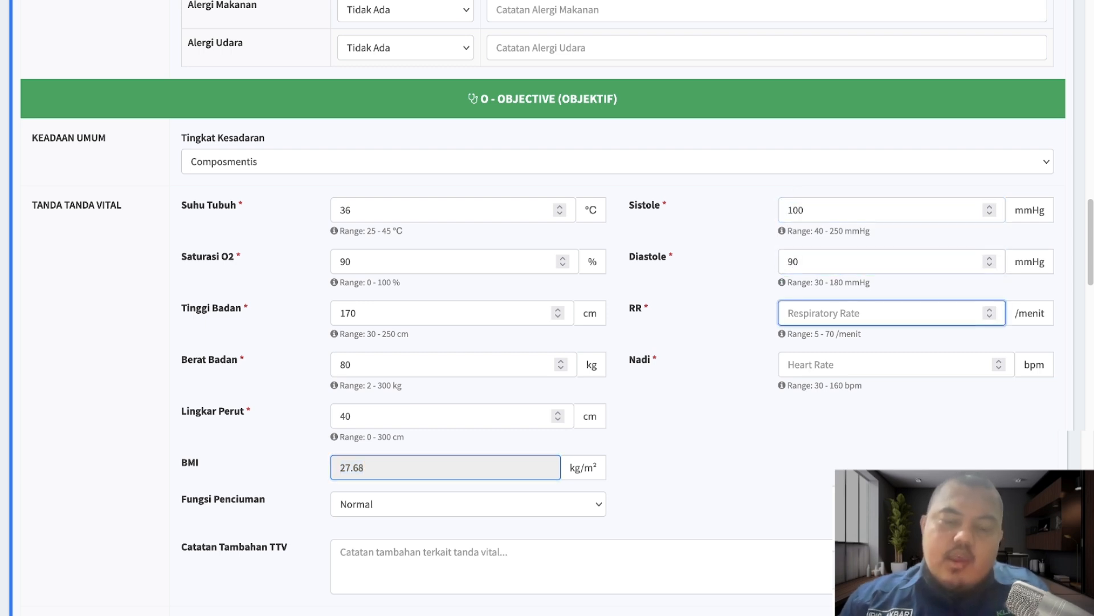
type("40")
key("Tab")
type("40")
key("Tab")
- Review the screening, assessment and plan sections, then save the nursing assessment with Simpan
scroll(792, 393, "down", 9)
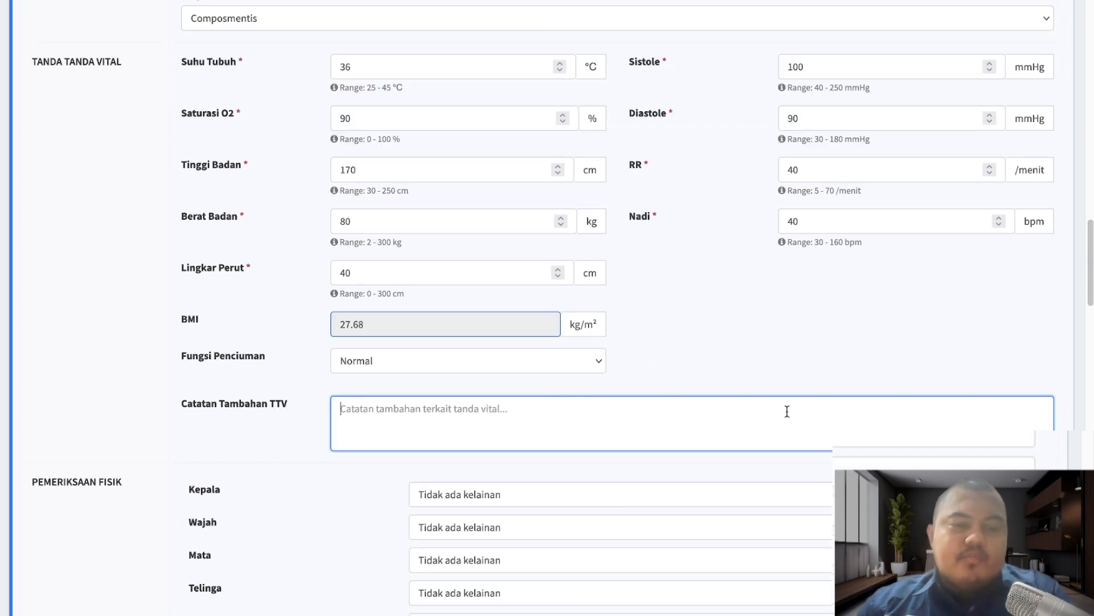
scroll(576, 376, "down", 14)
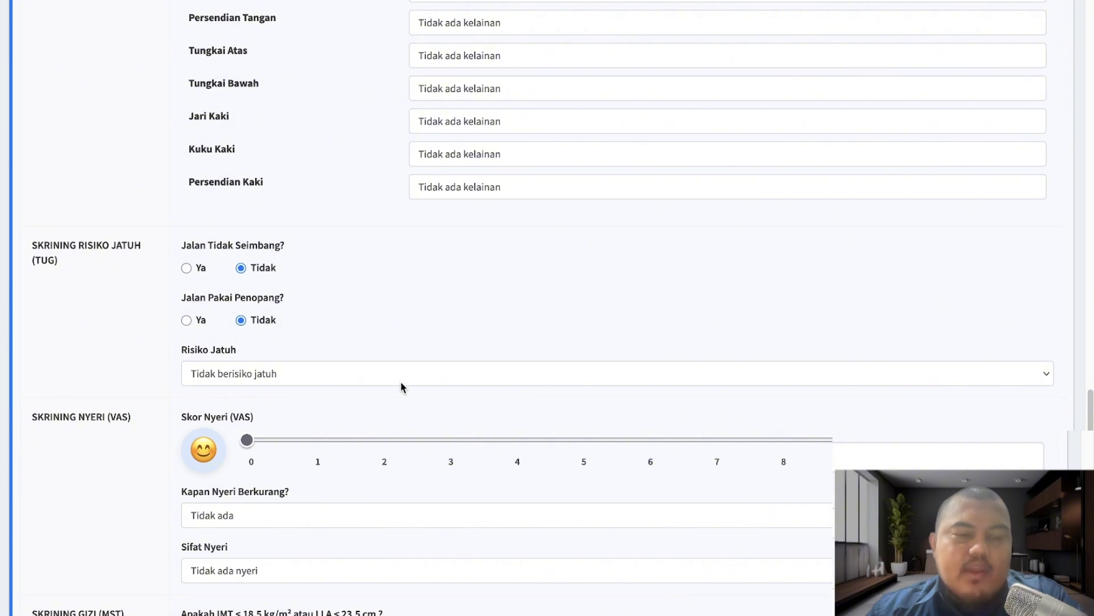
scroll(401, 388, "down", 2)
scroll(399, 389, "down", 2)
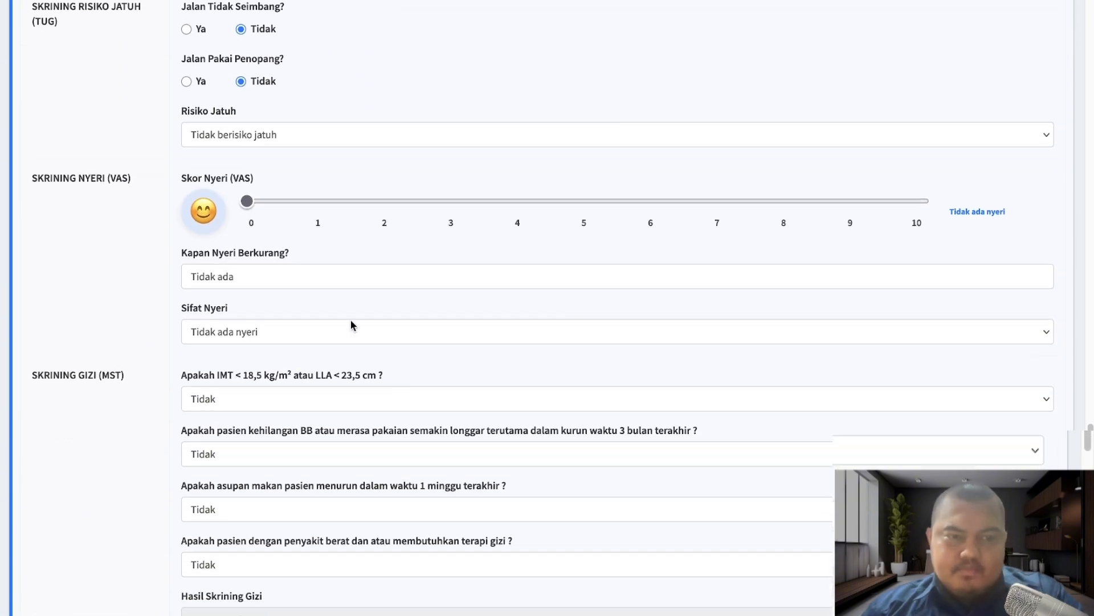
mouse_move(247, 200)
left_mouse_down()
mouse_move(702, 231)
mouse_move(282, 200)
mouse_move(662, 212)
mouse_move(246, 201)
left_mouse_up()
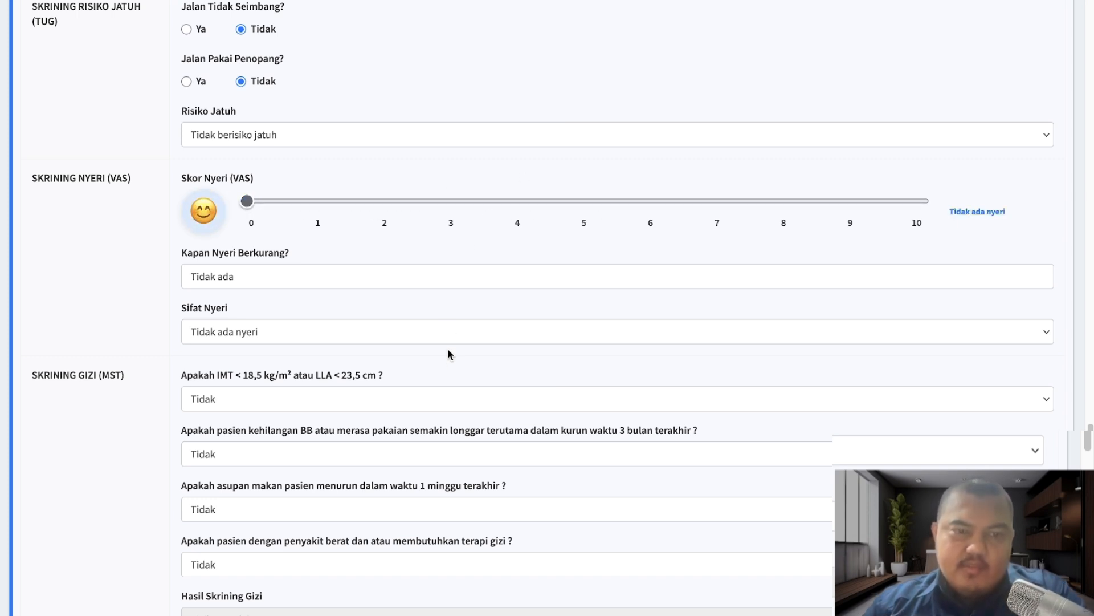
scroll(449, 354, "down", 2)
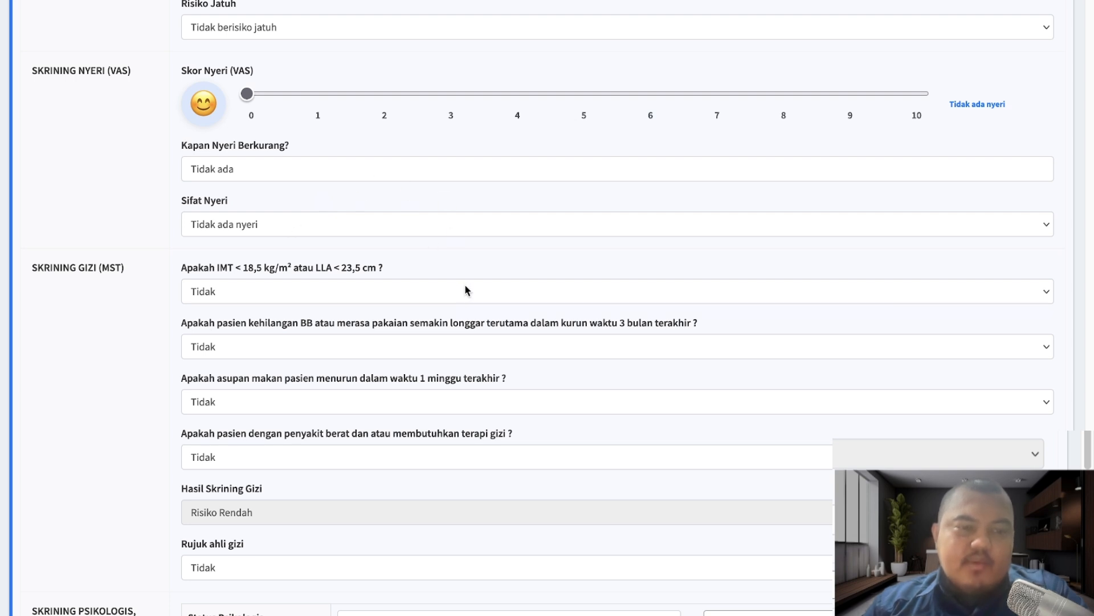
scroll(465, 289, "down", 2)
scroll(466, 290, "down", 6)
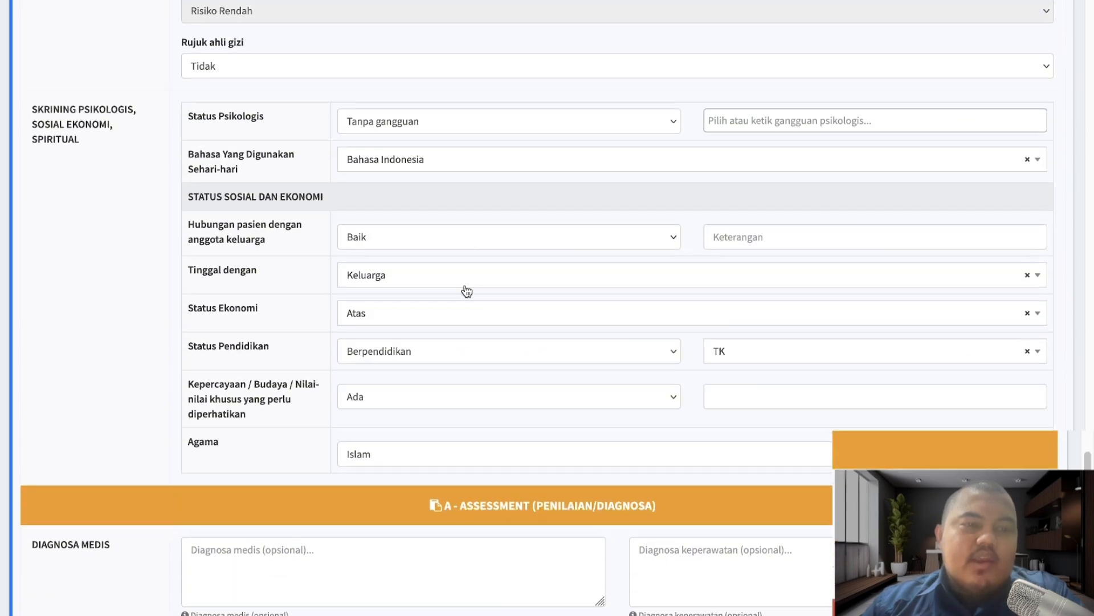
scroll(391, 335, "down", 6)
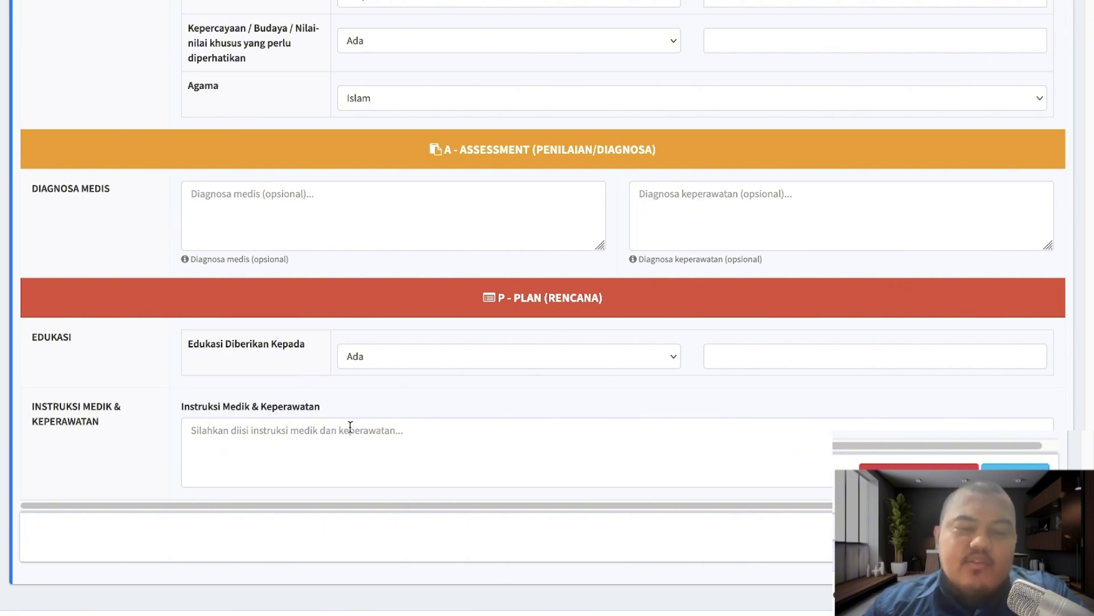
scroll(350, 426, "up", 12)
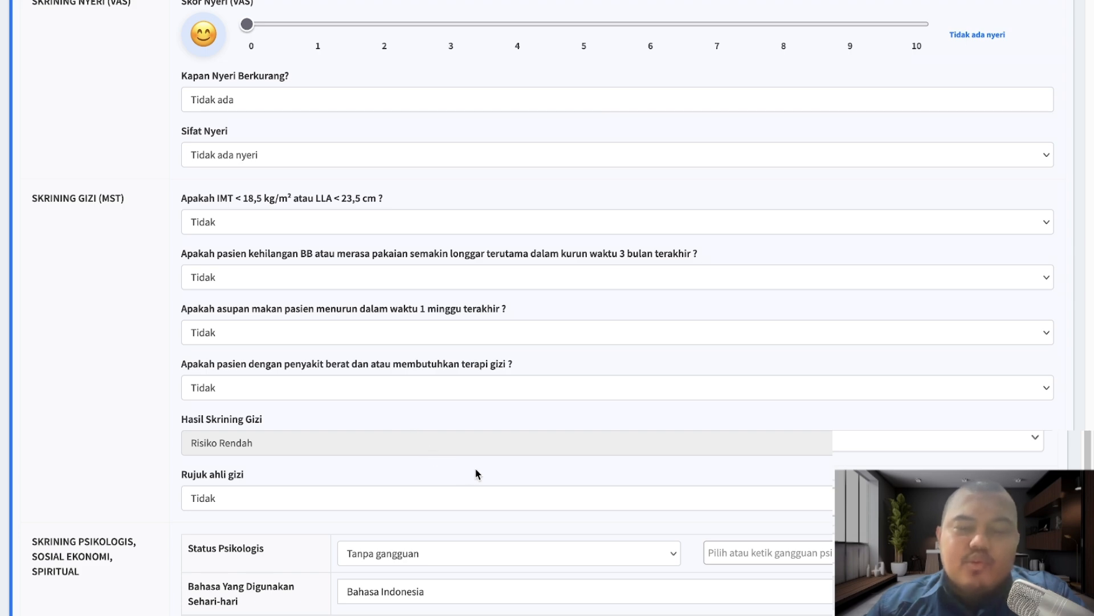
scroll(477, 467, "down", 12)
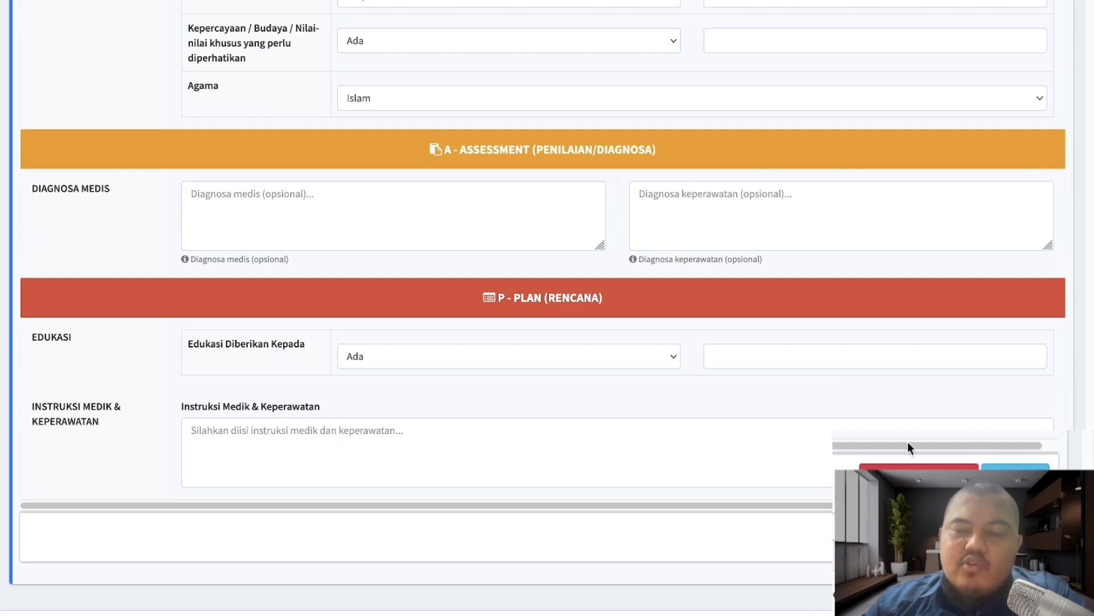
left_click(919, 476)
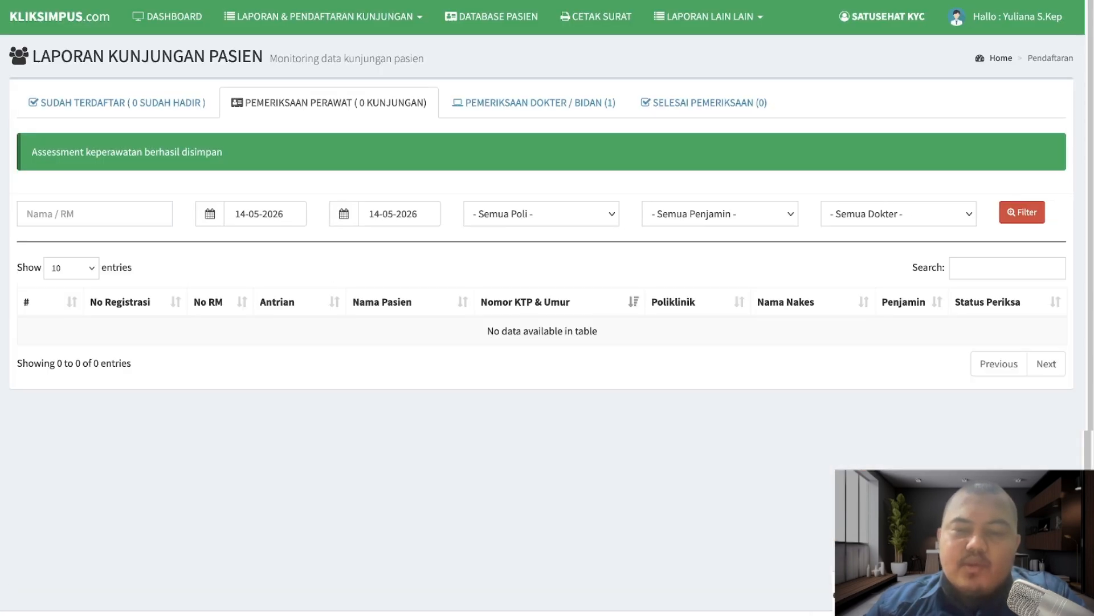
- On the PEMERIKSAAN DOKTER / BIDAN tab, view the first patient's Input Tanda Vital form
left_click(530, 105)
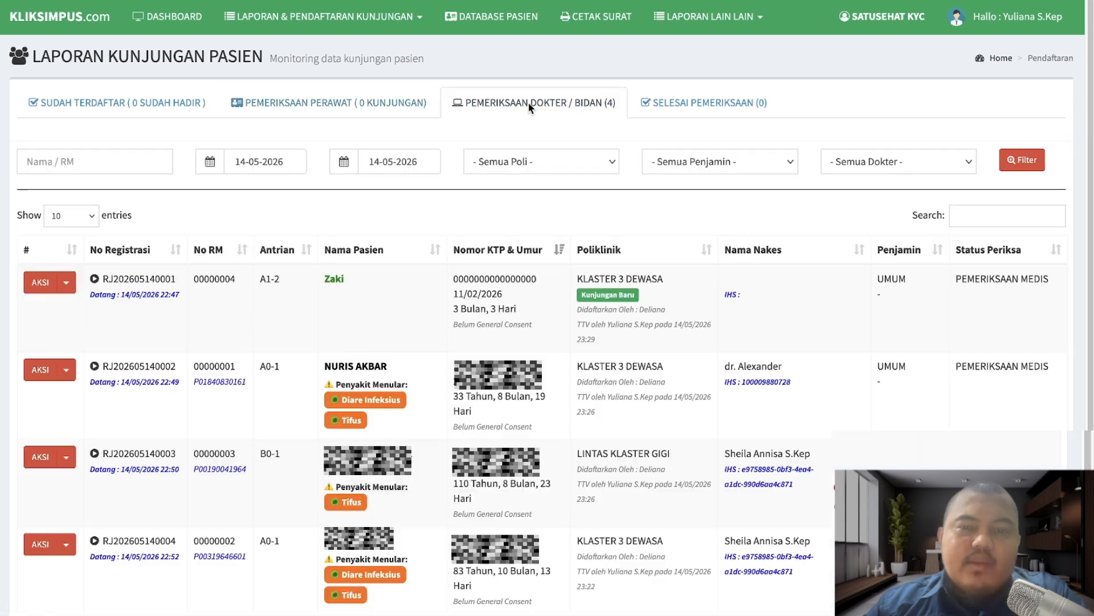
scroll(625, 485, "down", 2)
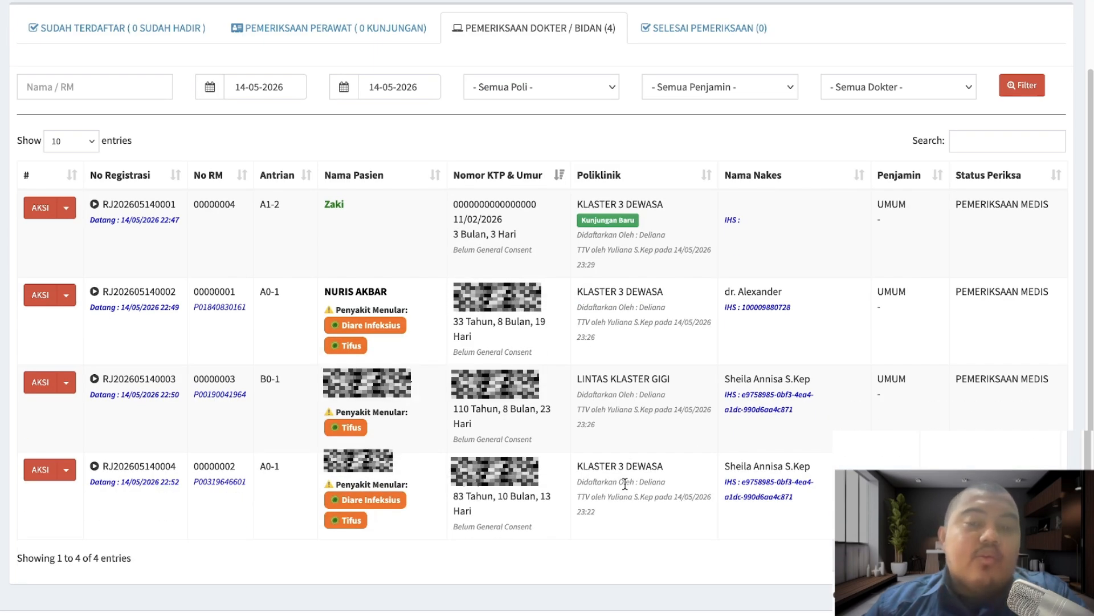
left_click(67, 207)
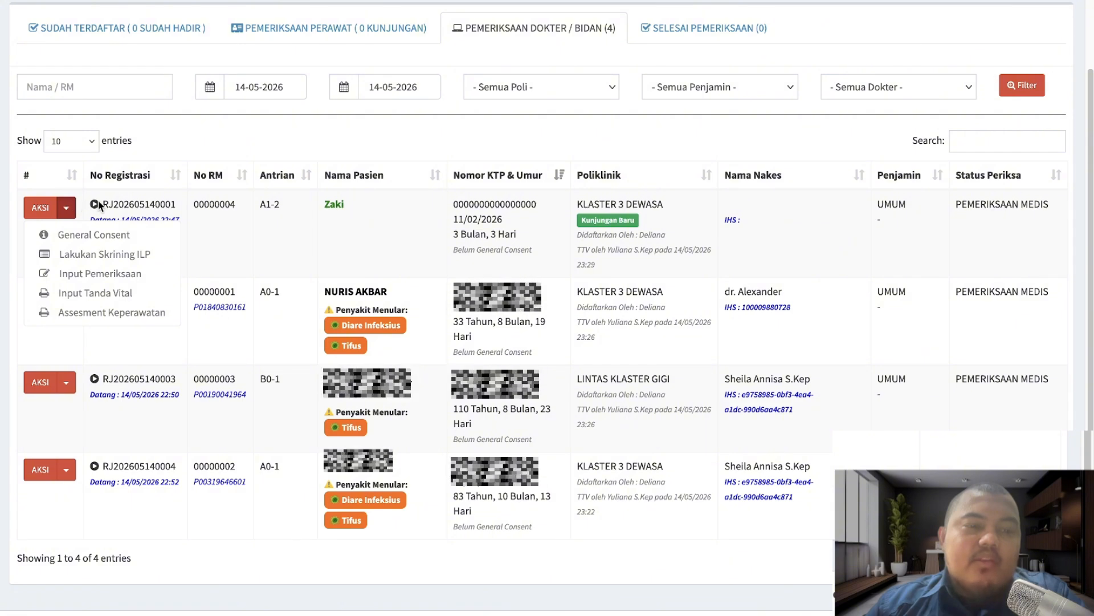
left_click(148, 292)
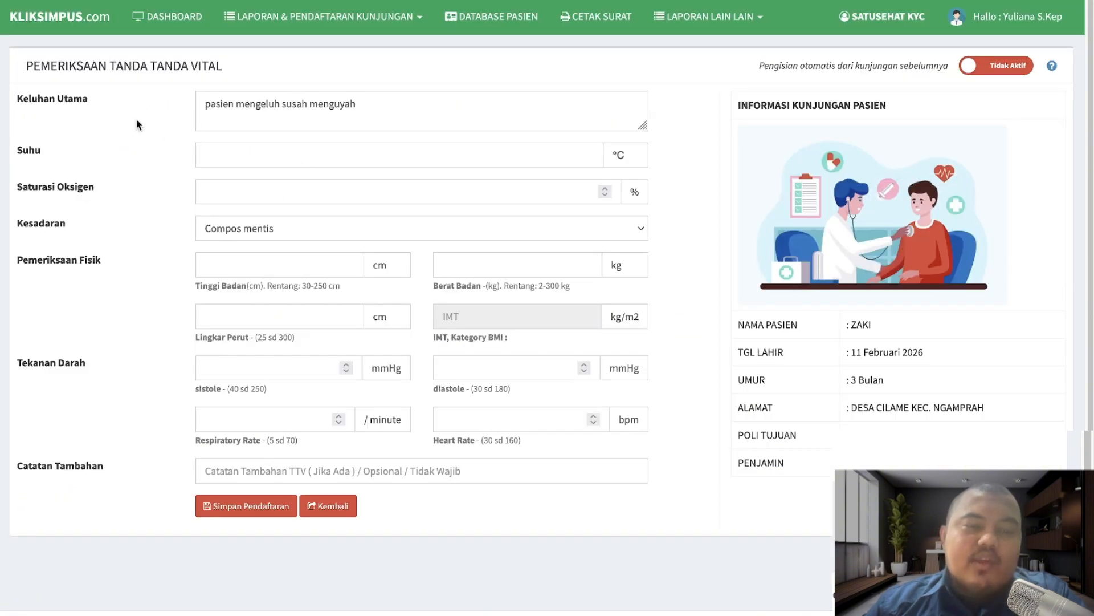
key("alt+Left")
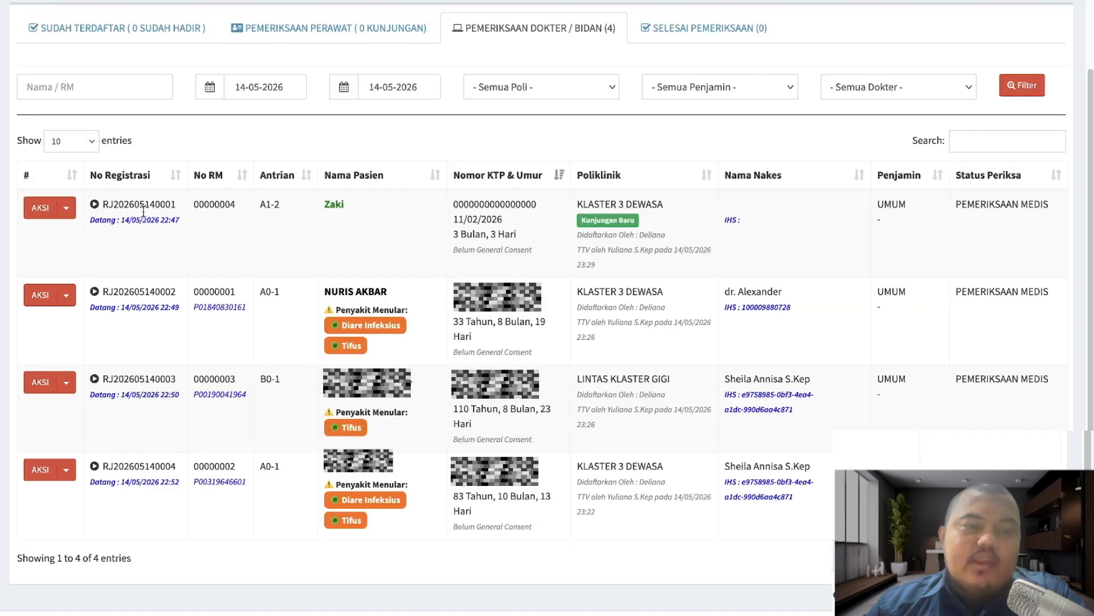
- Open the first patient's saved Assesment Keperawatan and look through it
left_click(66, 296)
left_click(66, 208)
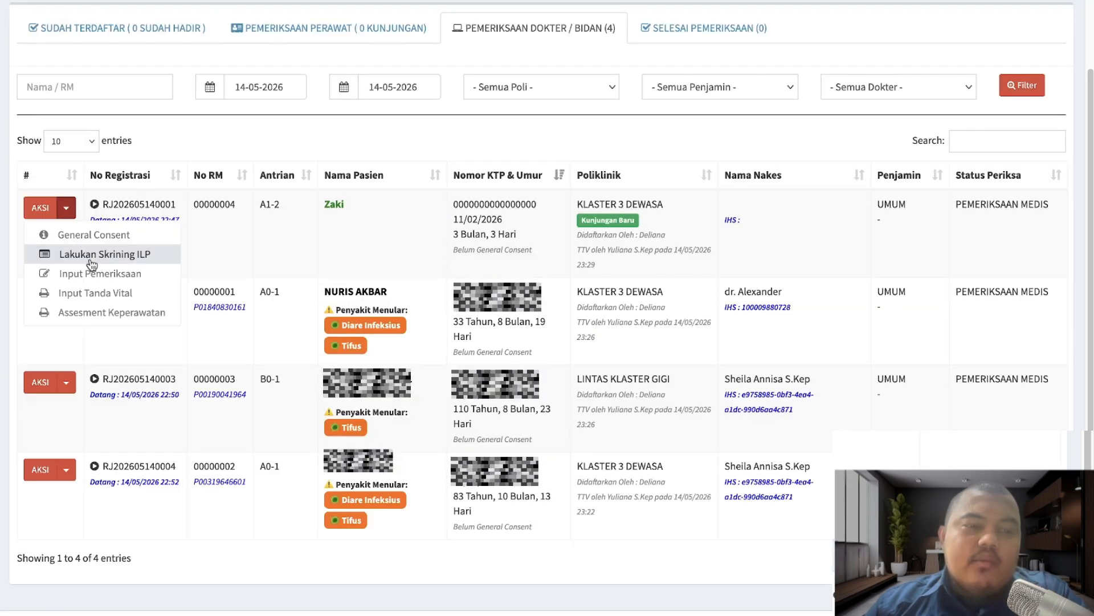
left_click(110, 314)
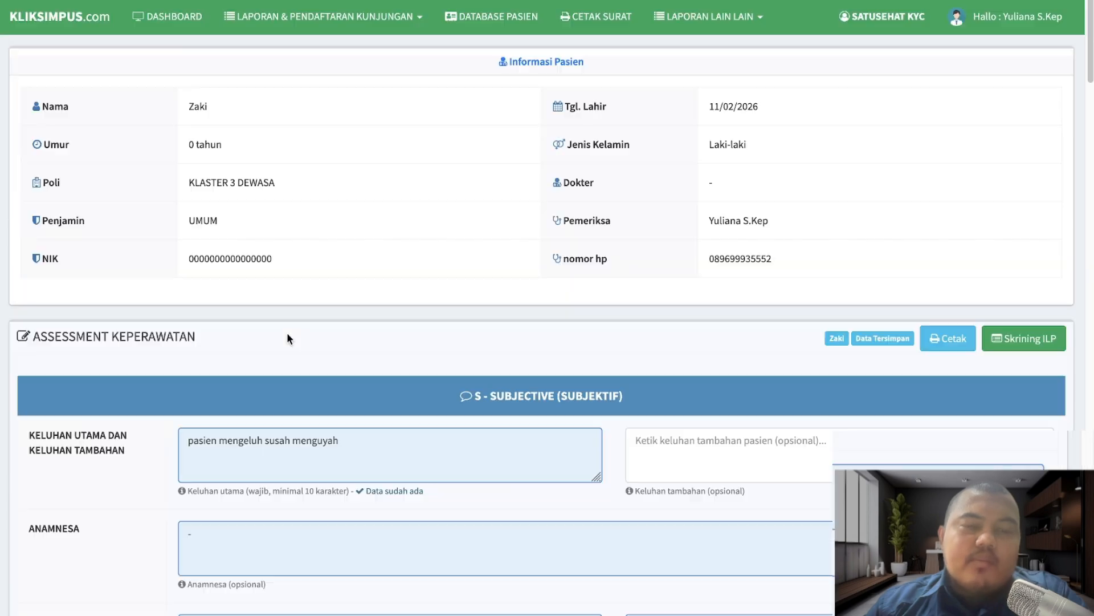
scroll(398, 384, "down", 5)
scroll(400, 387, "down", 20)
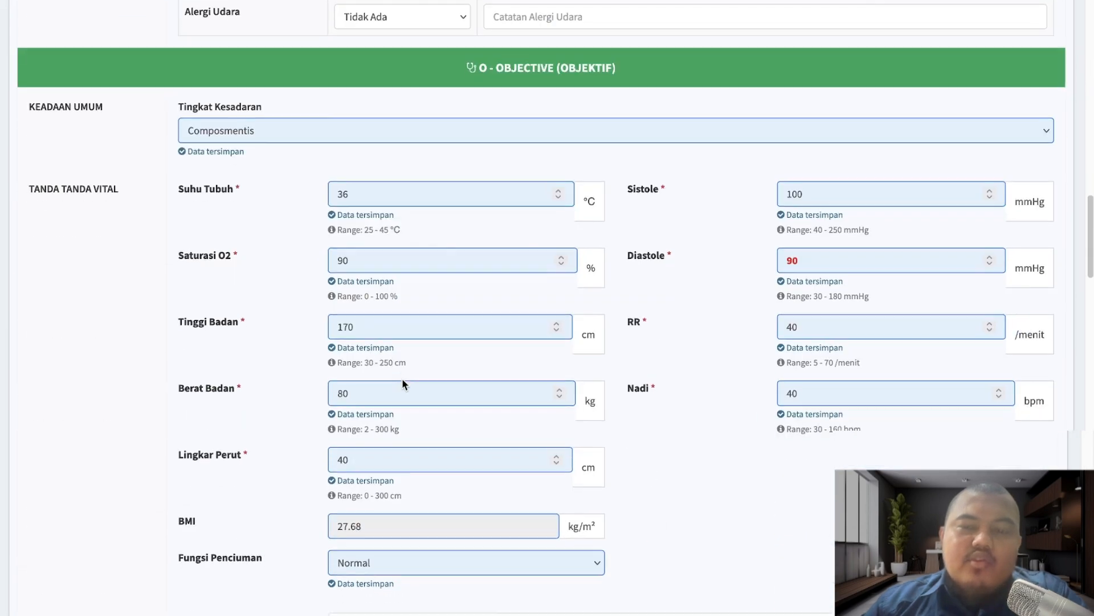
scroll(404, 377, "down", 20)
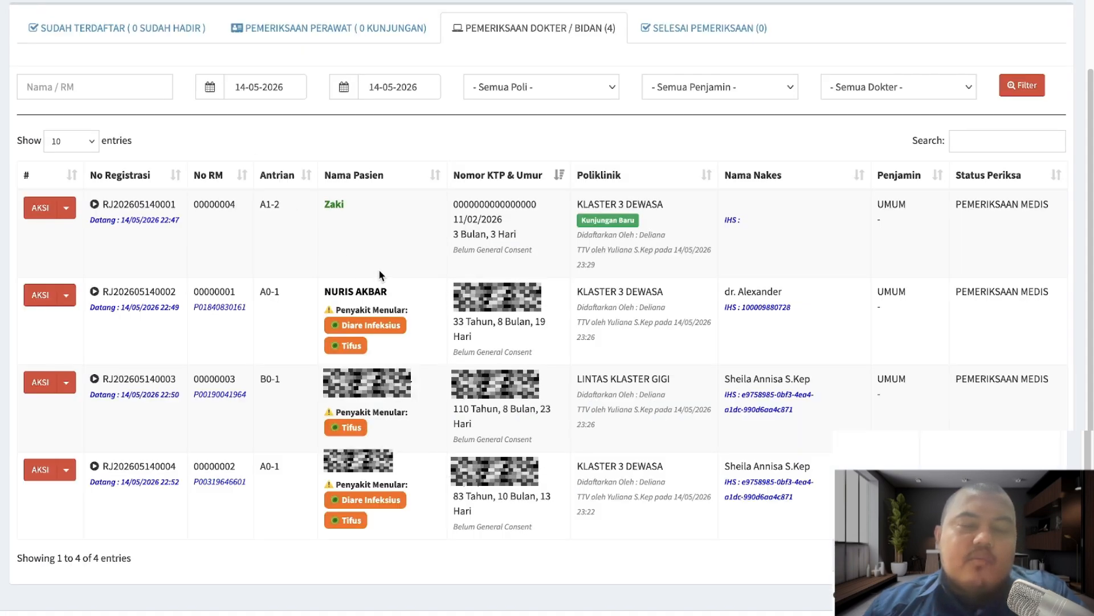
scroll(429, 338, "up", 2)
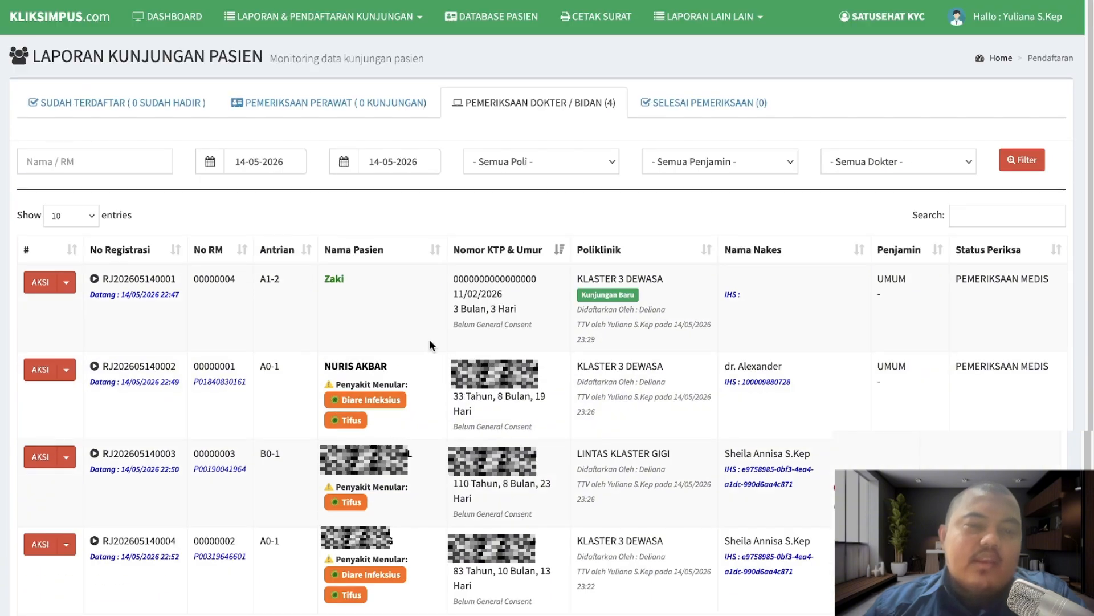